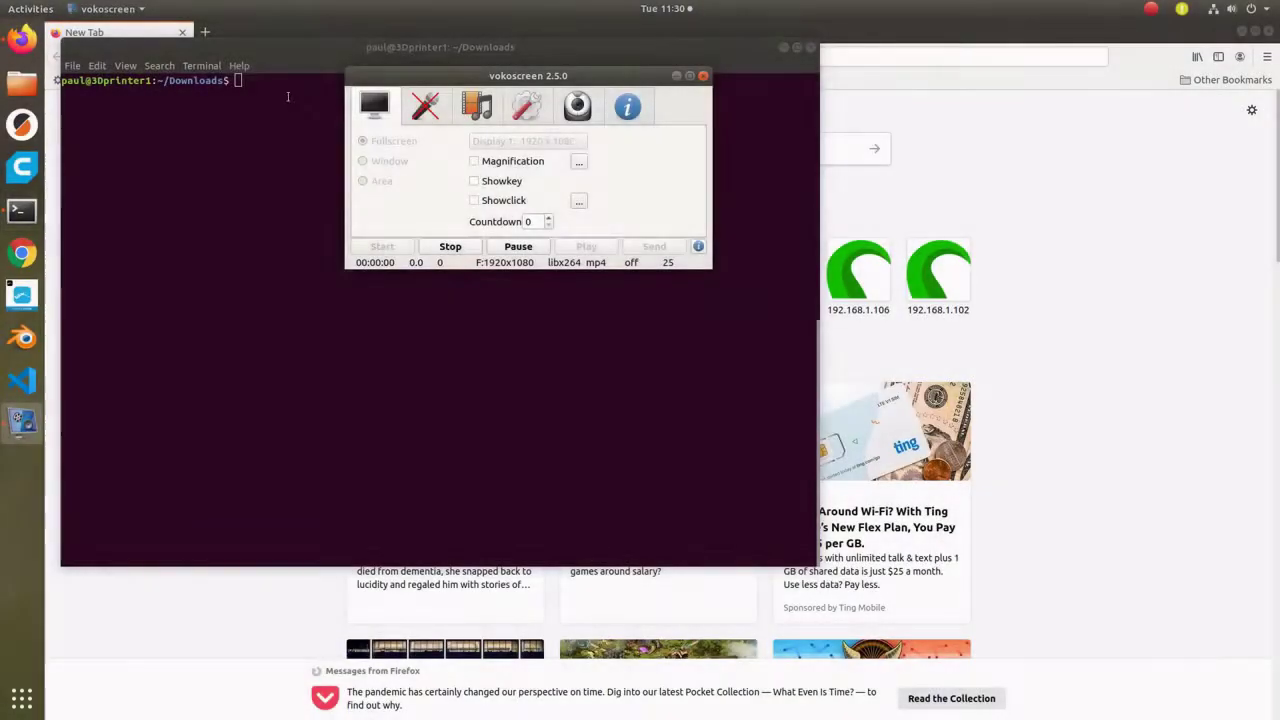
{"action": "left_click", "coordinate": [287, 96]}
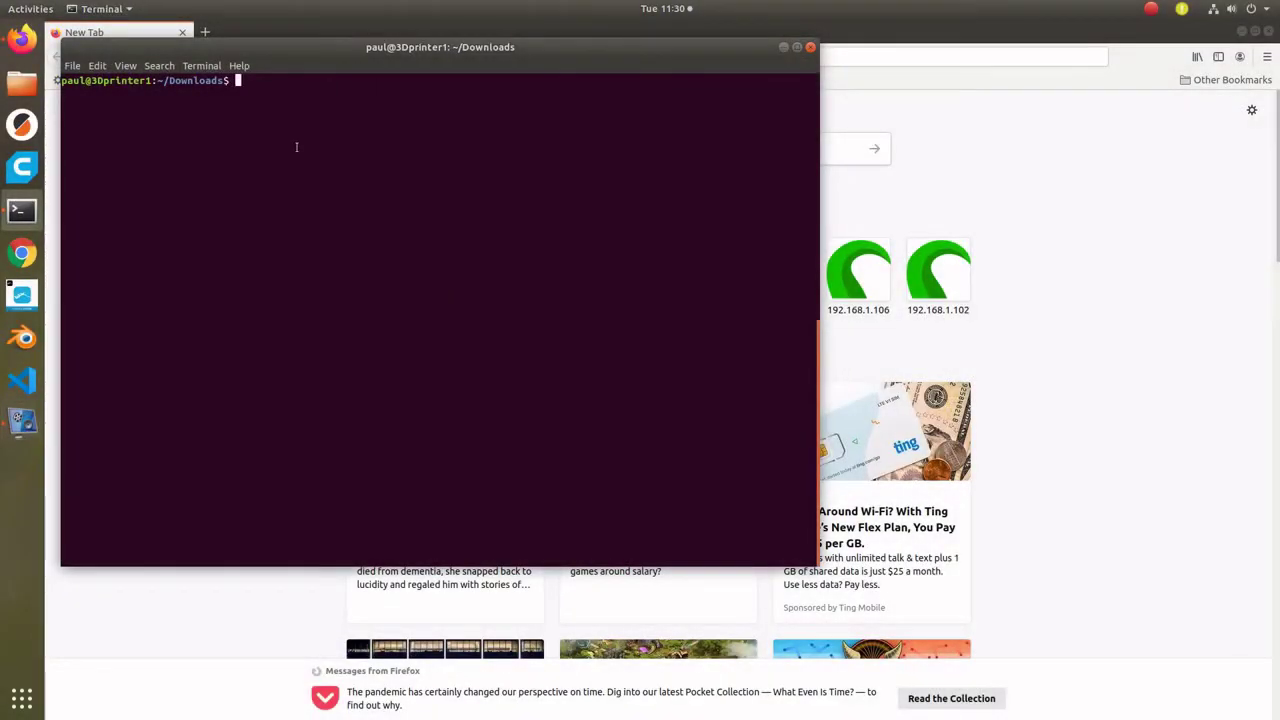
{"action": "type", "text": "cd"}
{"action": "key", "text": "Return"}
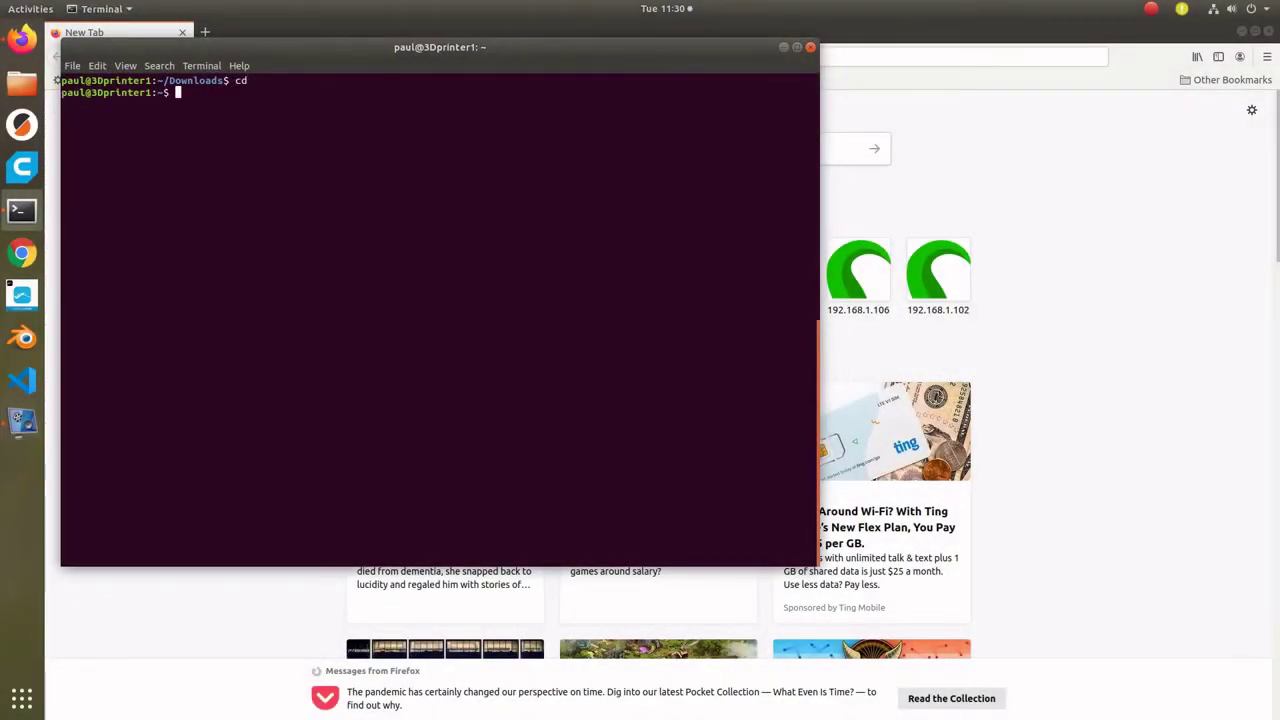
{"action": "type", "text": "ssh pi@octopi.local"}
{"action": "key", "text": "Return"}
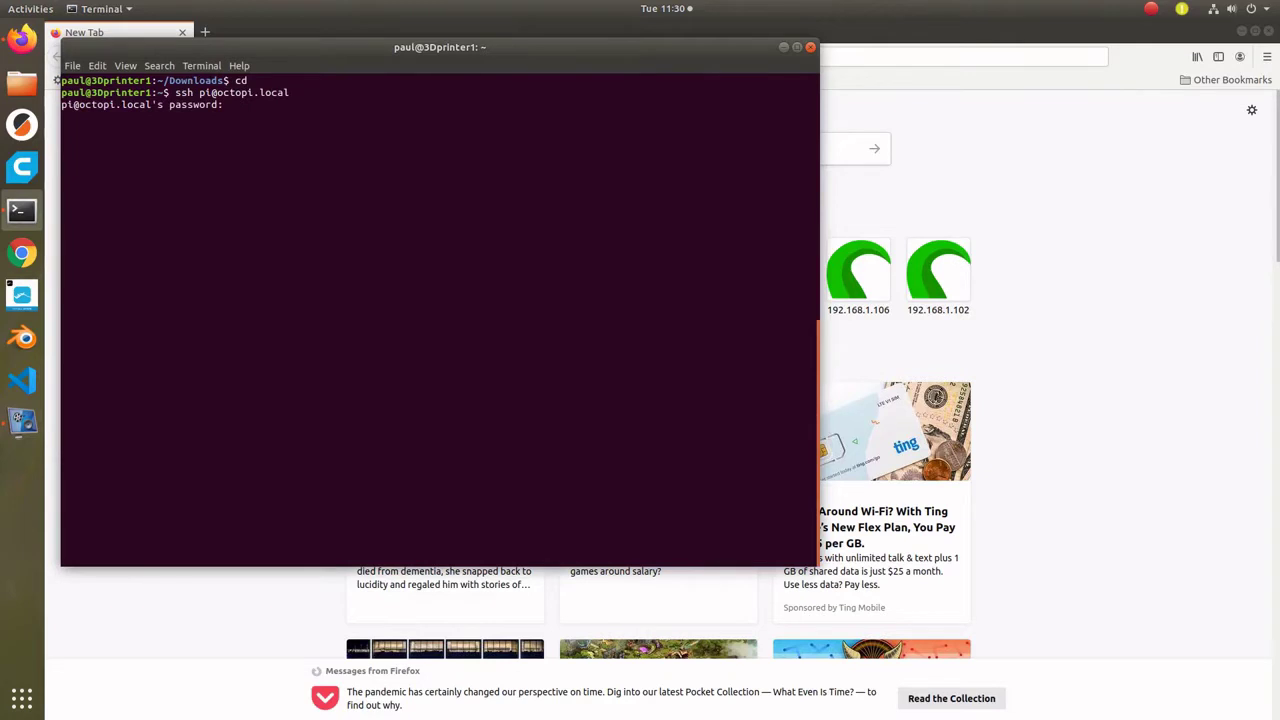
{"action": "key", "text": "Return"}
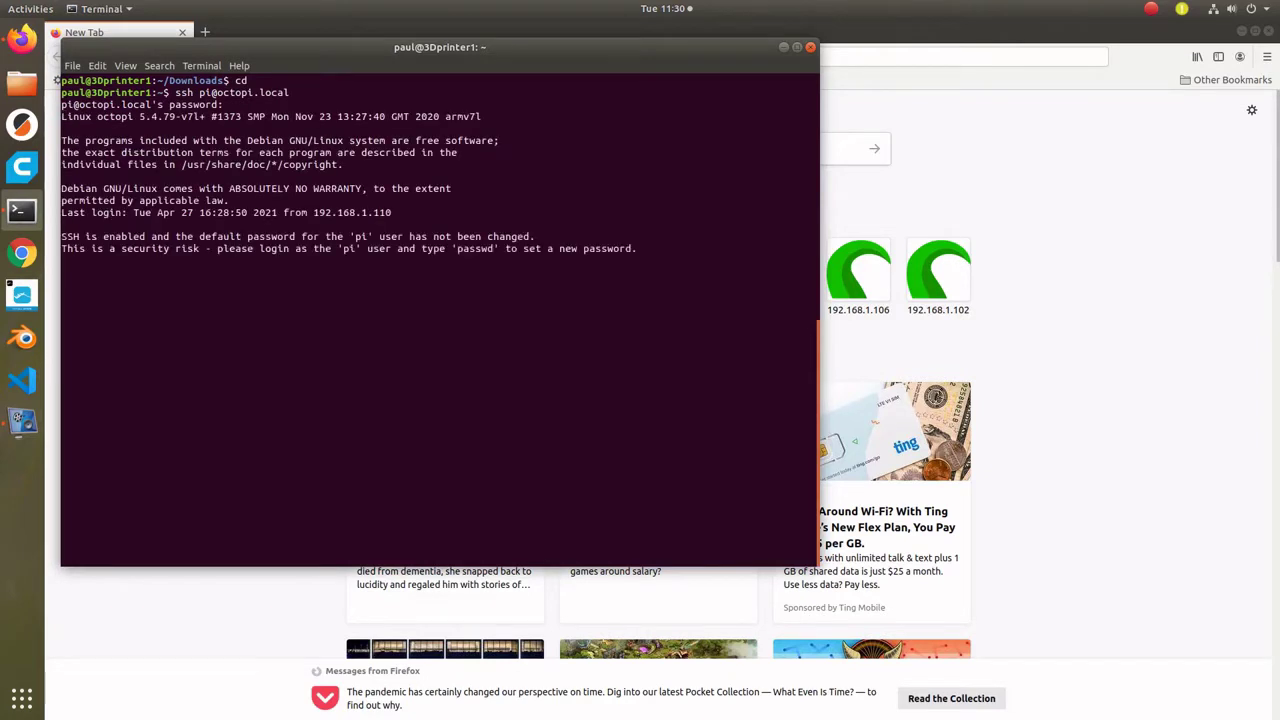
- List the Pi's home directory and display README.txt with more
{"action": "type", "text": "ls"}
{"action": "key", "text": "Return"}
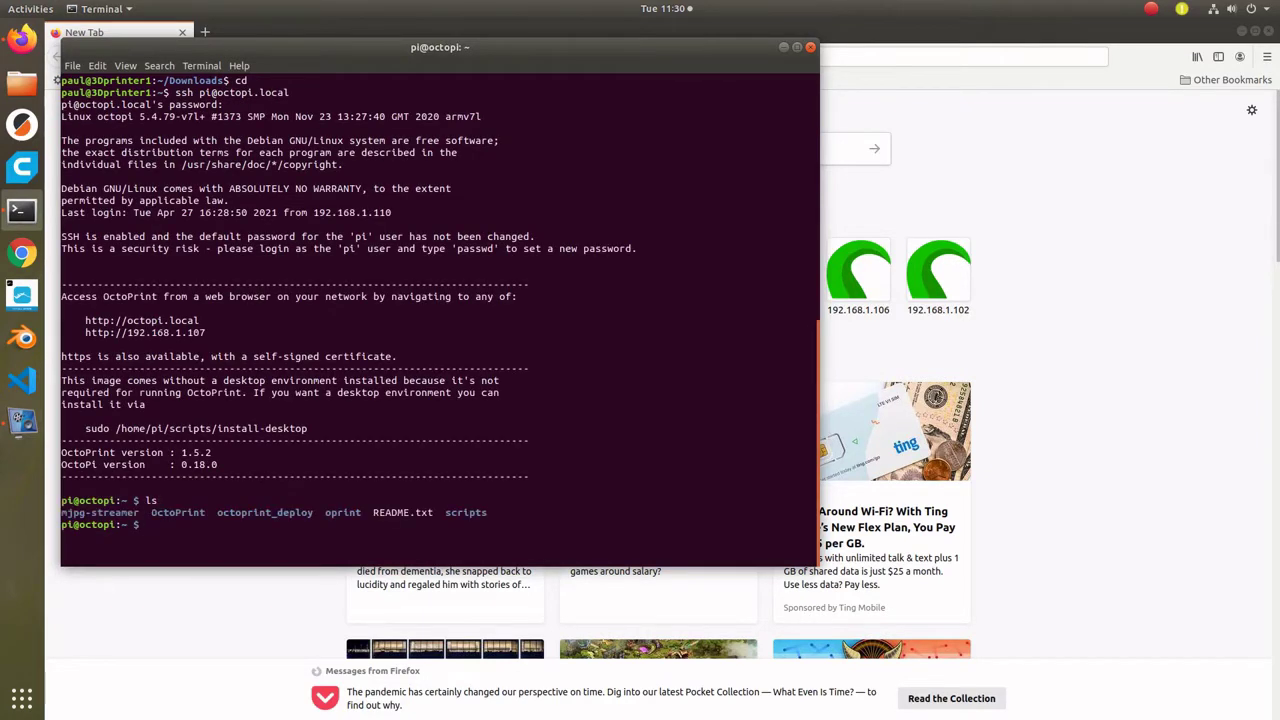
{"action": "type", "text": "more README.txt"}
{"action": "key", "text": "Return"}
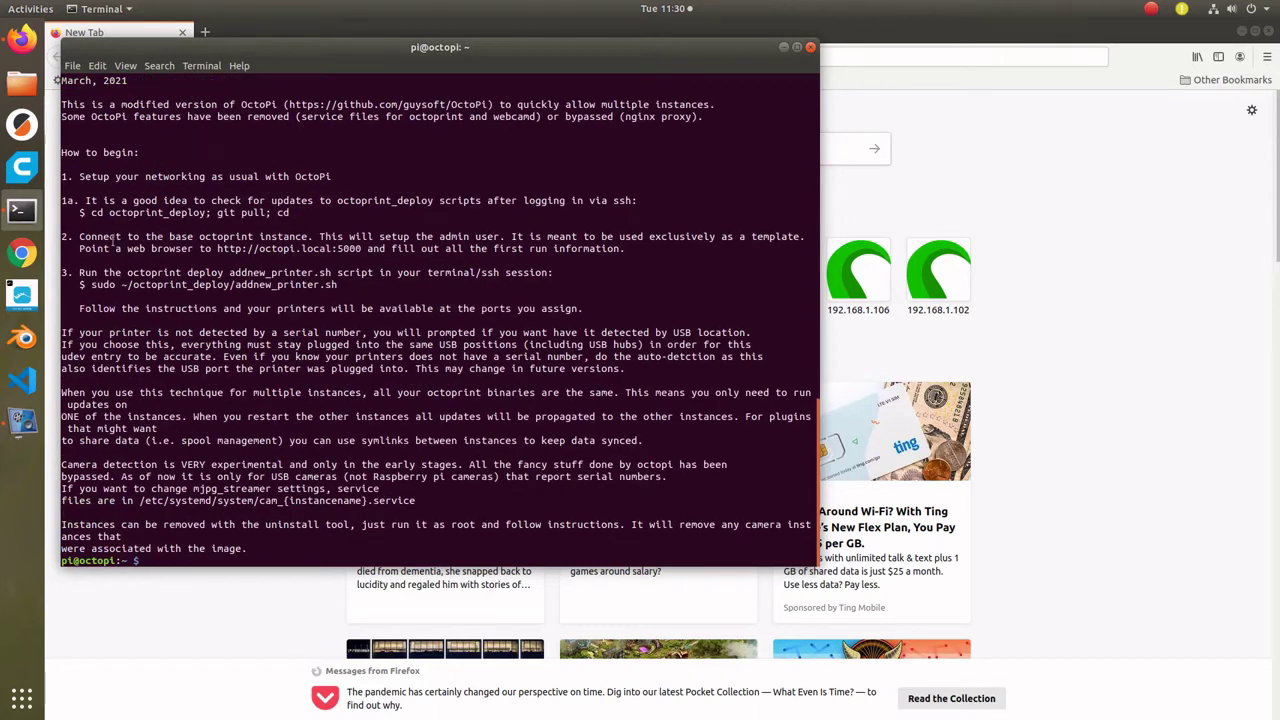
{"action": "left_click", "coordinate": [882, 84]}
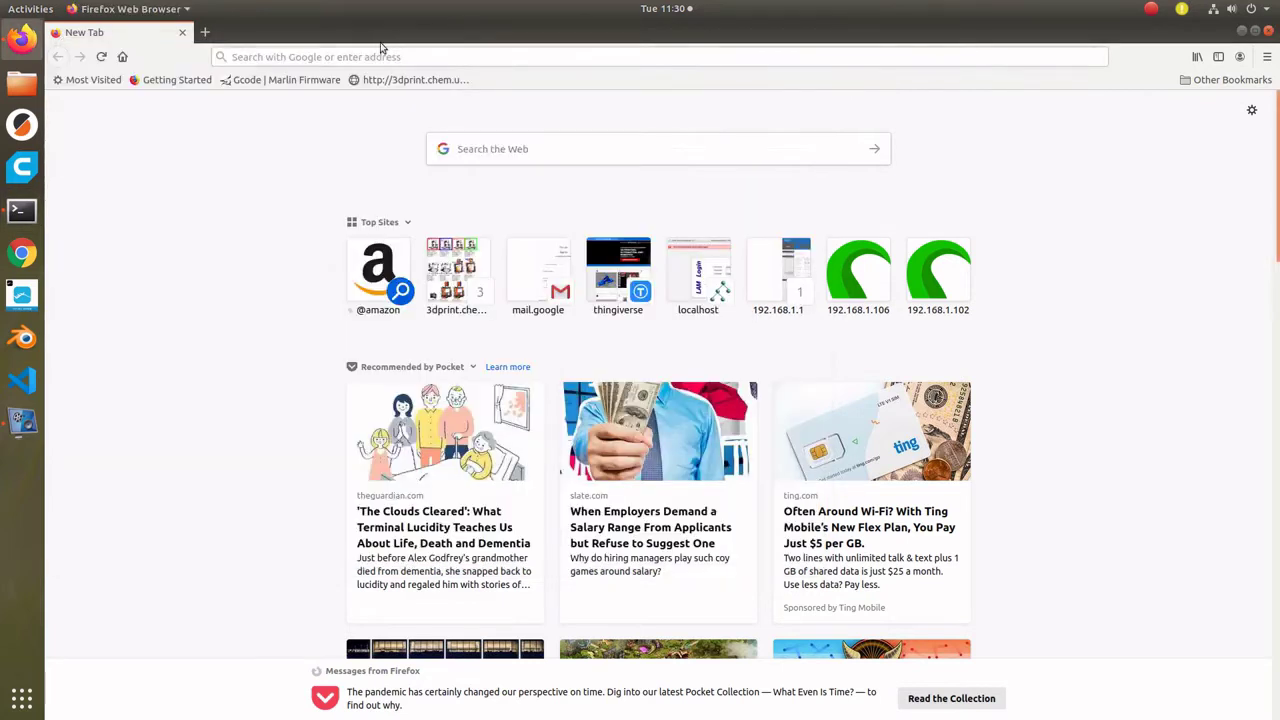
{"action": "left_click", "coordinate": [380, 55]}
{"action": "type", "text": "http:/"}
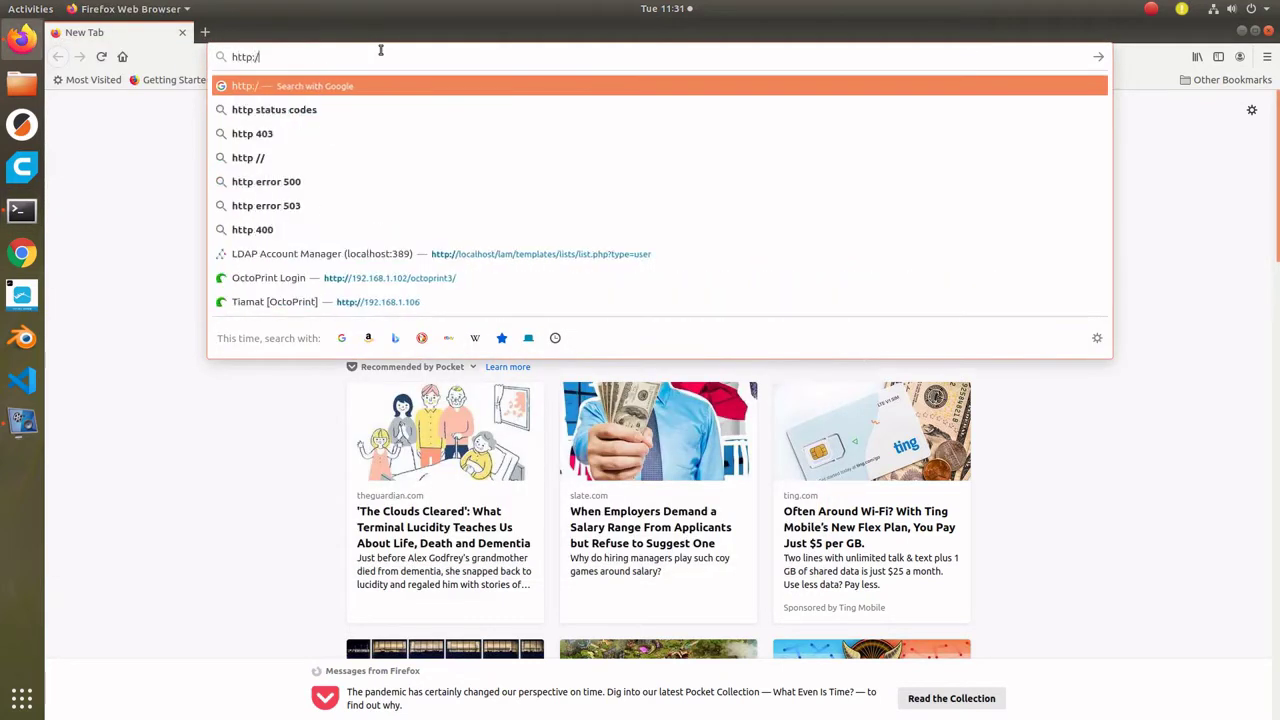
{"action": "type", "text": "/octopi.lo"}
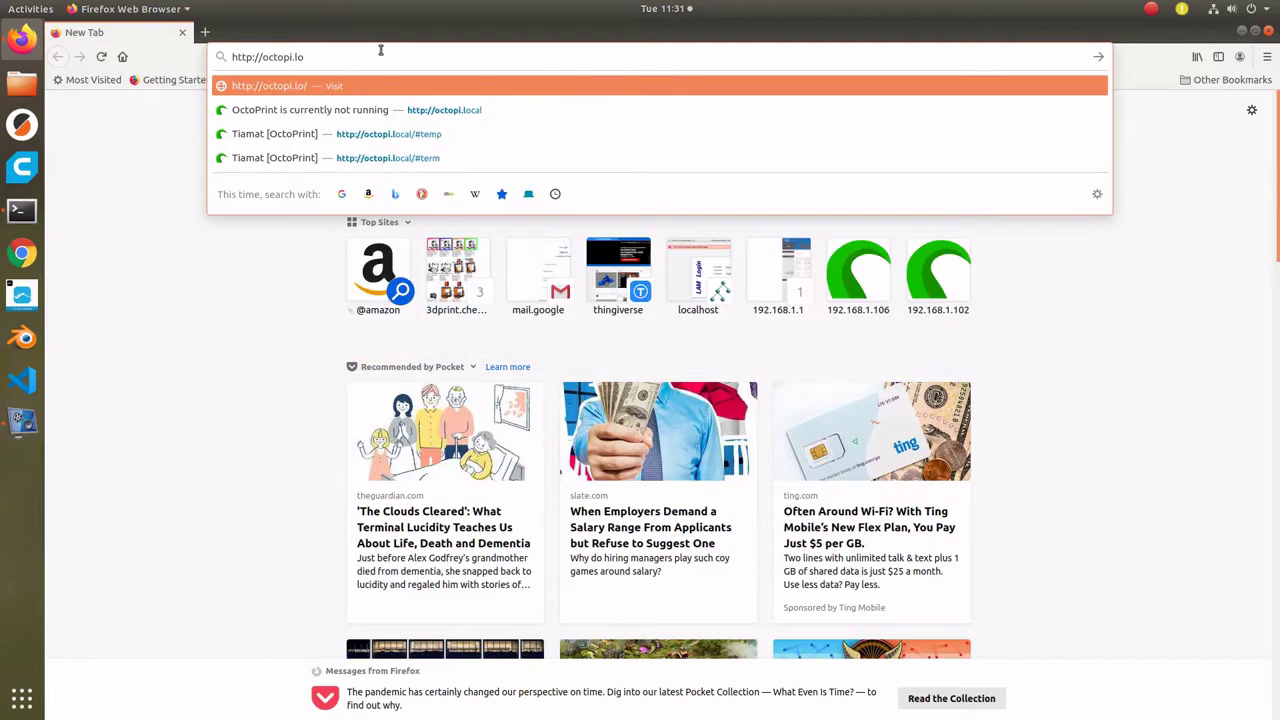
{"action": "type", "text": "cal:5000"}
{"action": "key", "text": "Return"}
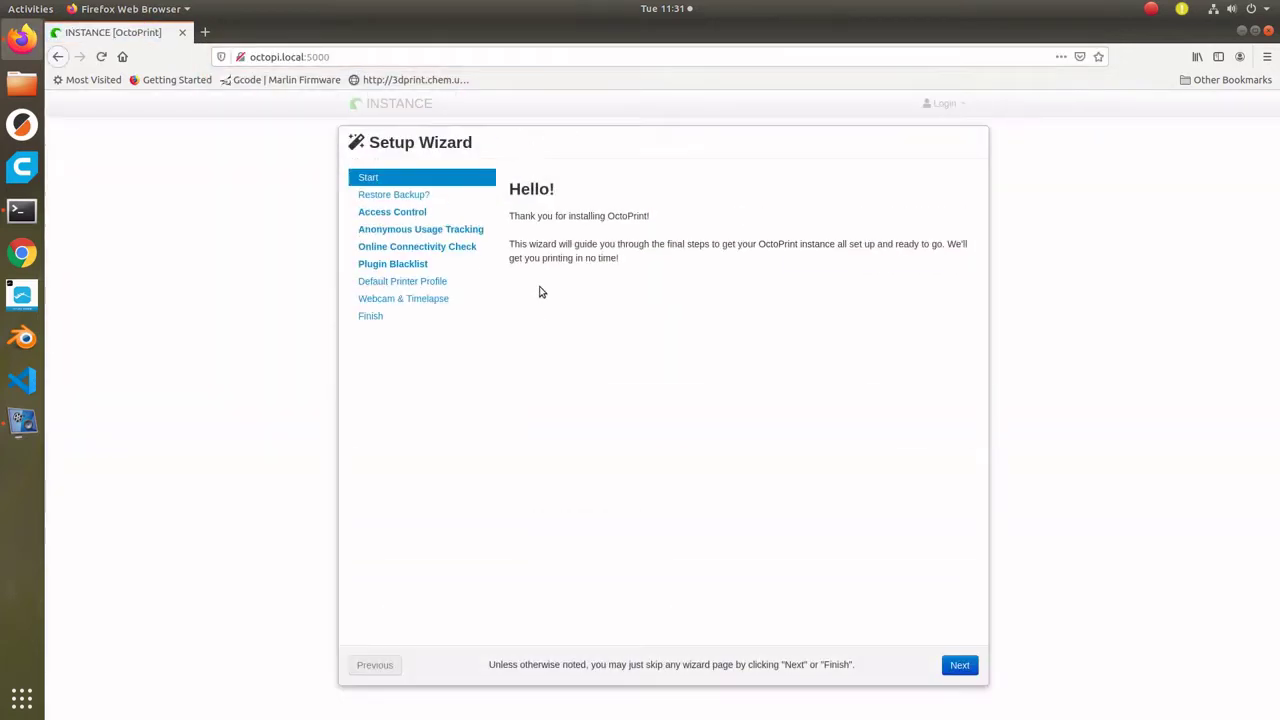
{"action": "left_click", "coordinate": [958, 666]}
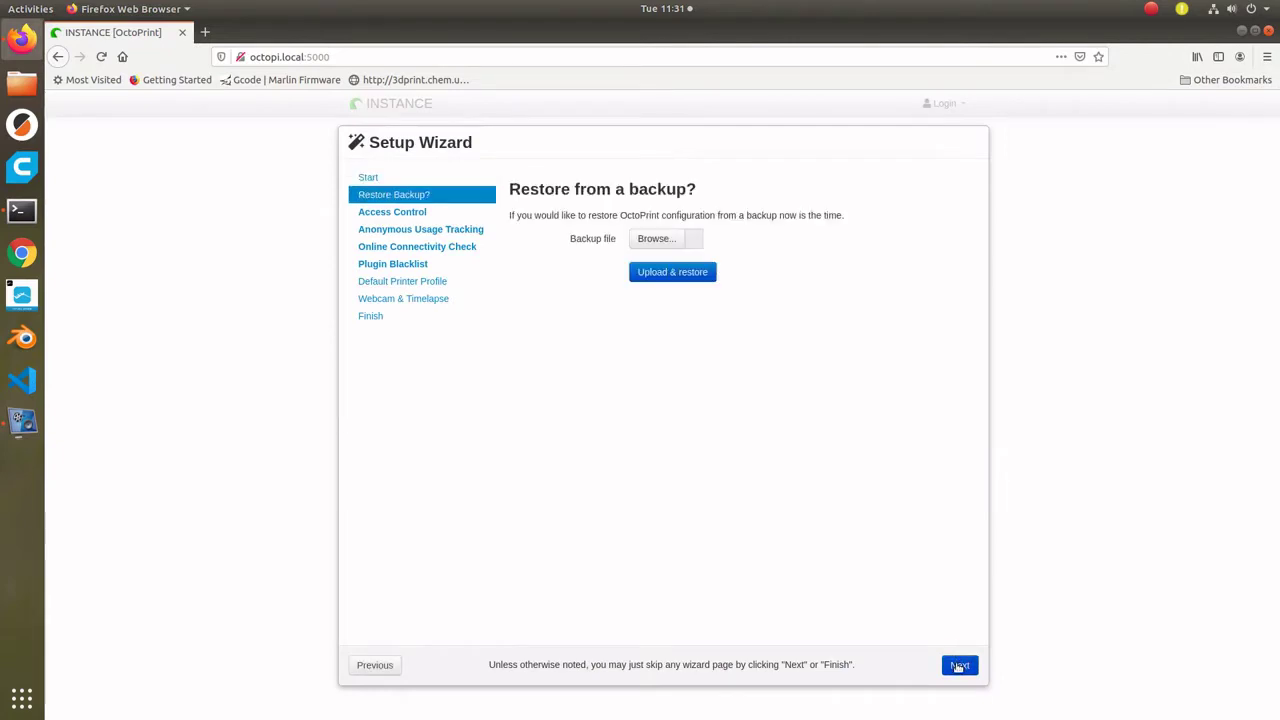
{"action": "left_click", "coordinate": [958, 666]}
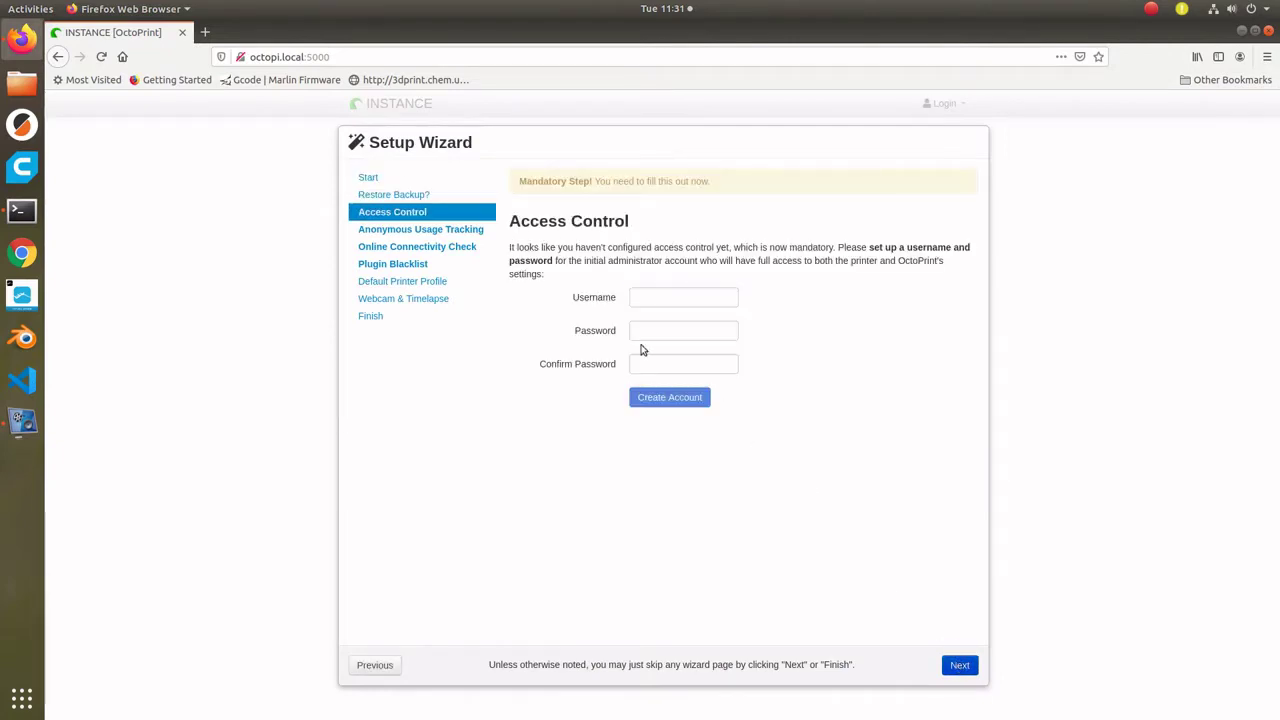
- Create the administrator account with a username and matching password, correcting the mismatched confirmation
{"action": "left_click", "coordinate": [645, 298]}
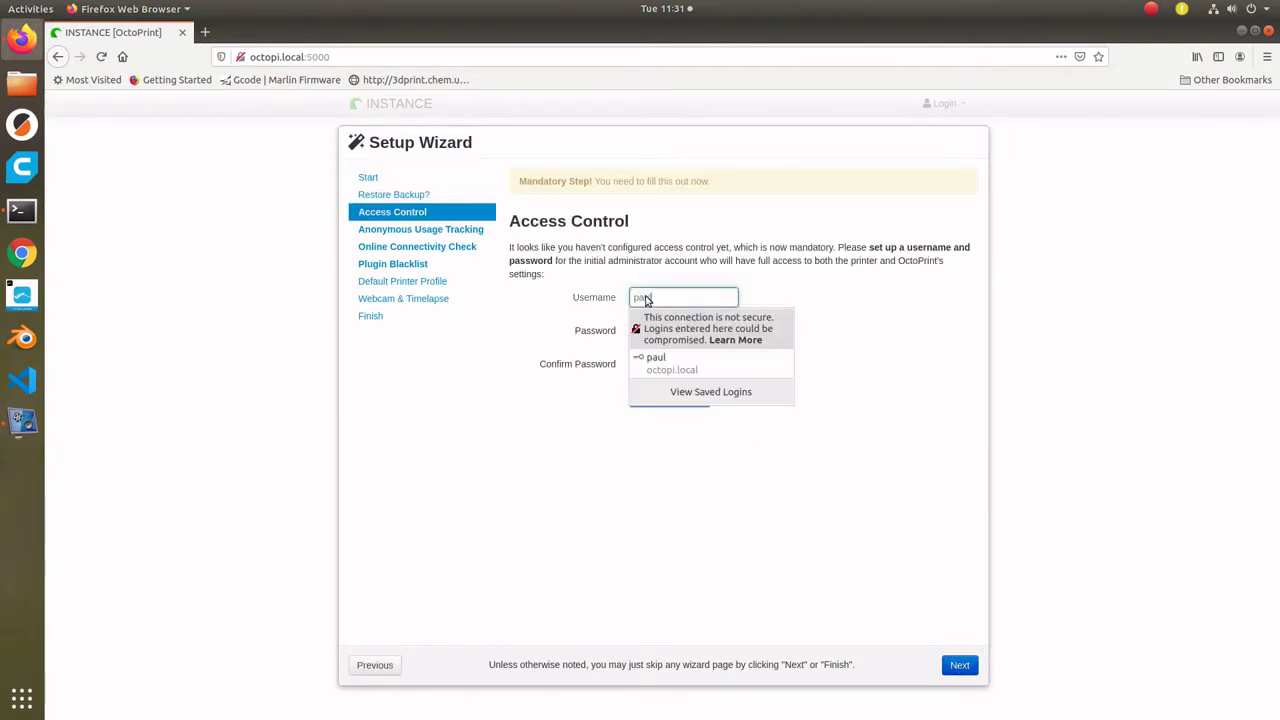
{"action": "key", "text": "Tab"}
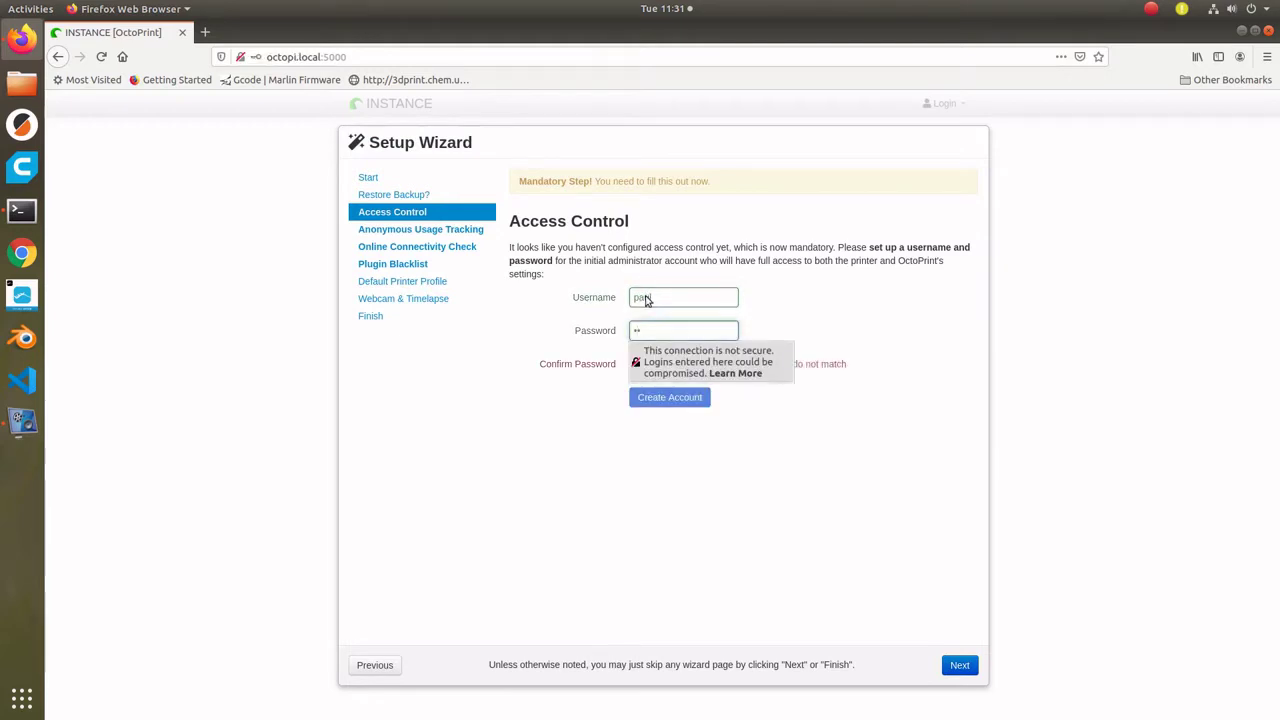
{"action": "key", "text": "Tab"}
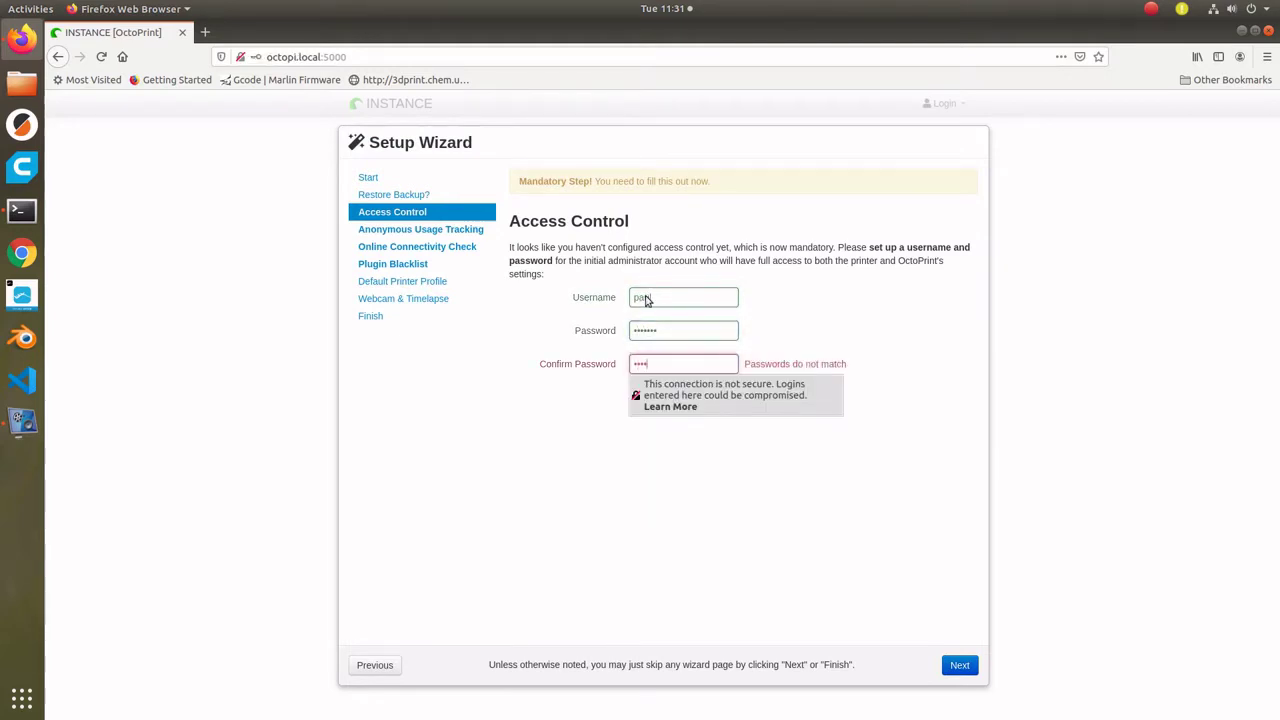
{"action": "double_click", "coordinate": [664, 364]}
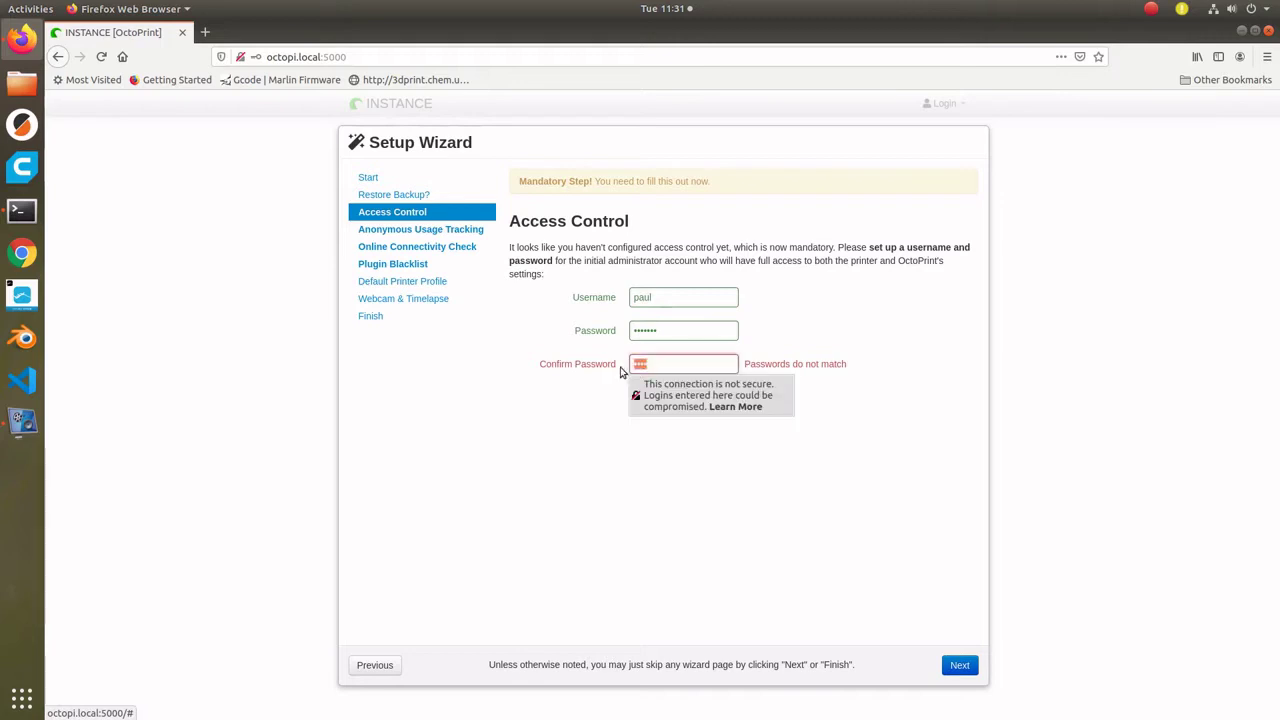
{"action": "key", "text": "BackSpace"}
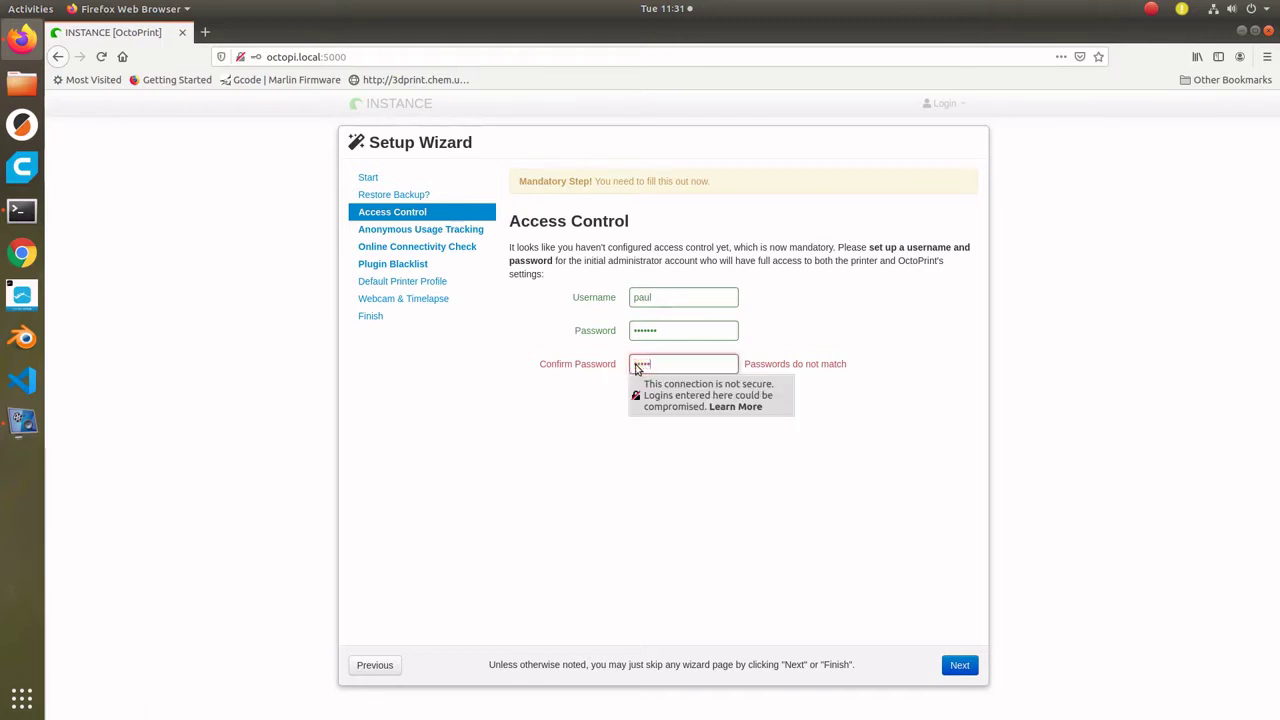
{"action": "left_click", "coordinate": [662, 400]}
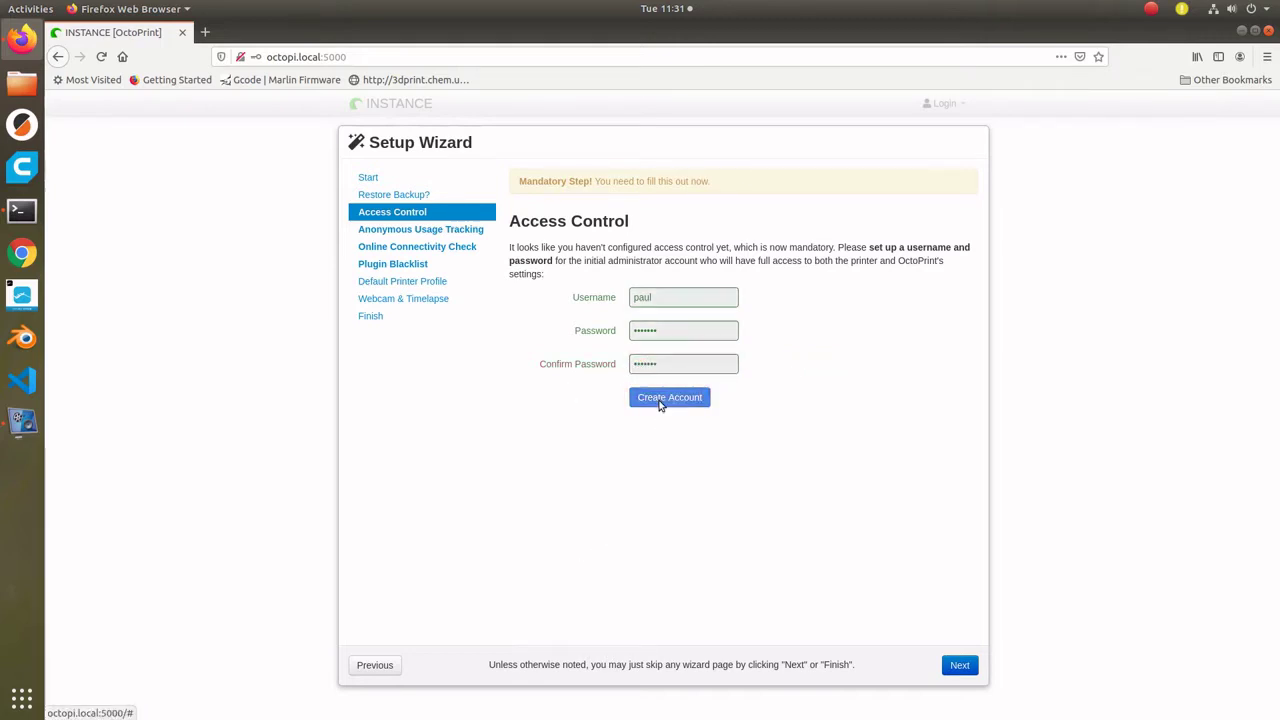
- Save the login in the browser and enable anonymous usage tracking in the wizard
{"action": "left_click", "coordinate": [452, 204]}
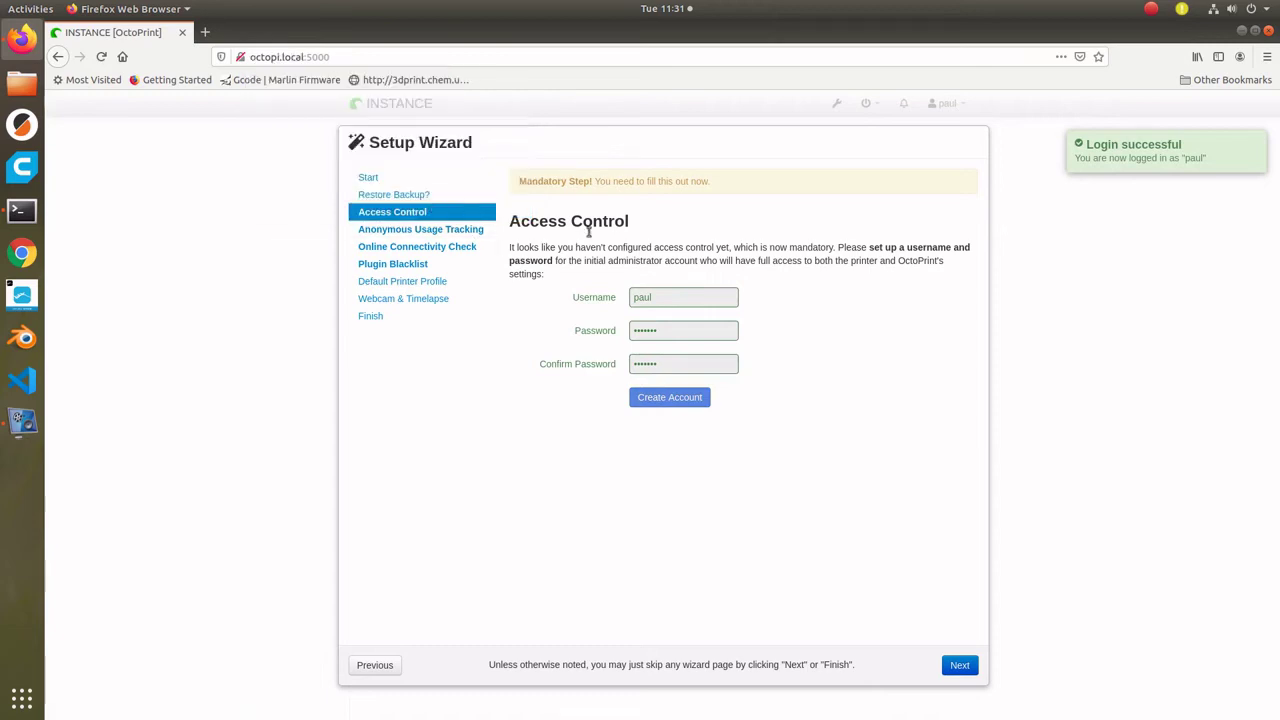
{"action": "left_click", "coordinate": [960, 666]}
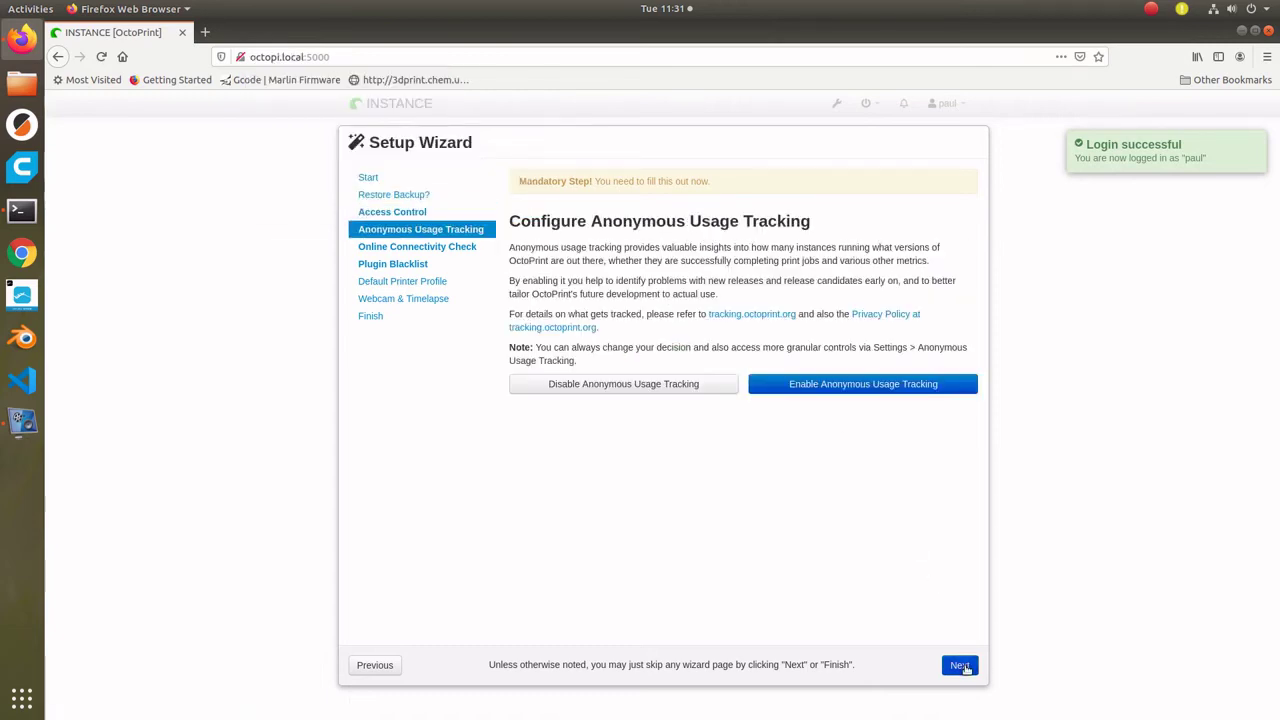
{"action": "left_click", "coordinate": [960, 666]}
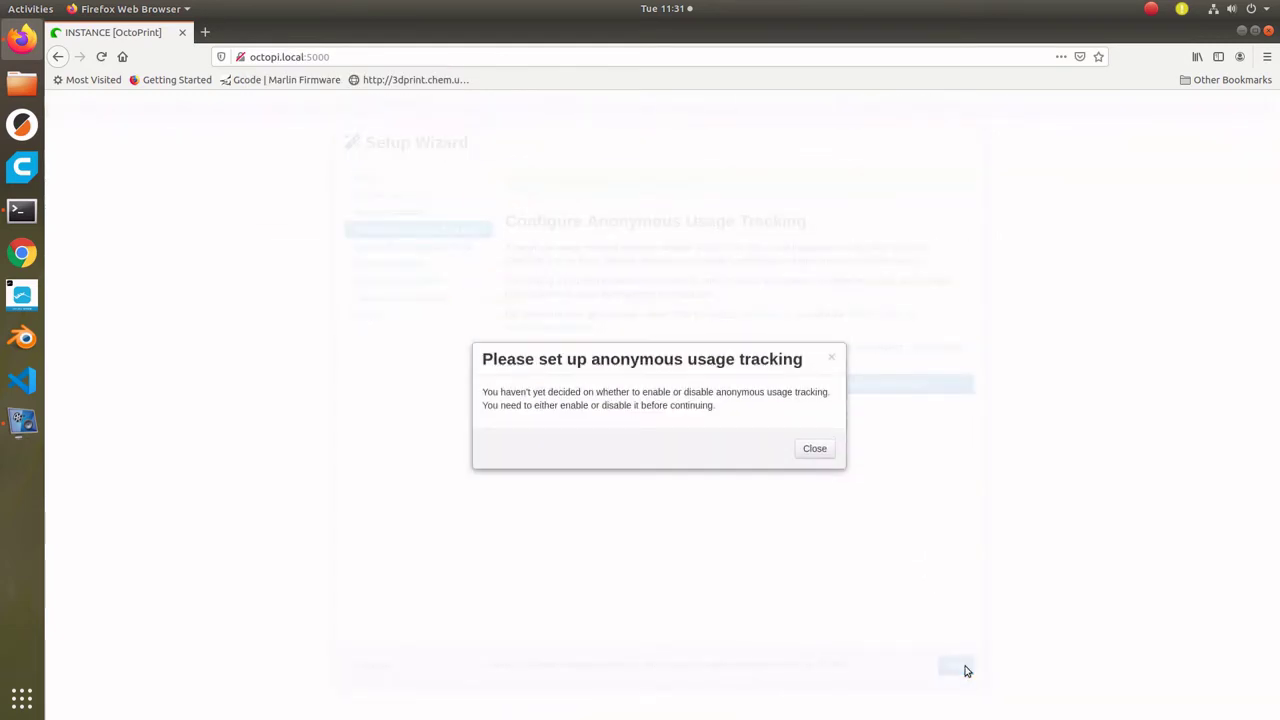
{"action": "left_click", "coordinate": [816, 448]}
{"action": "left_click", "coordinate": [814, 448]}
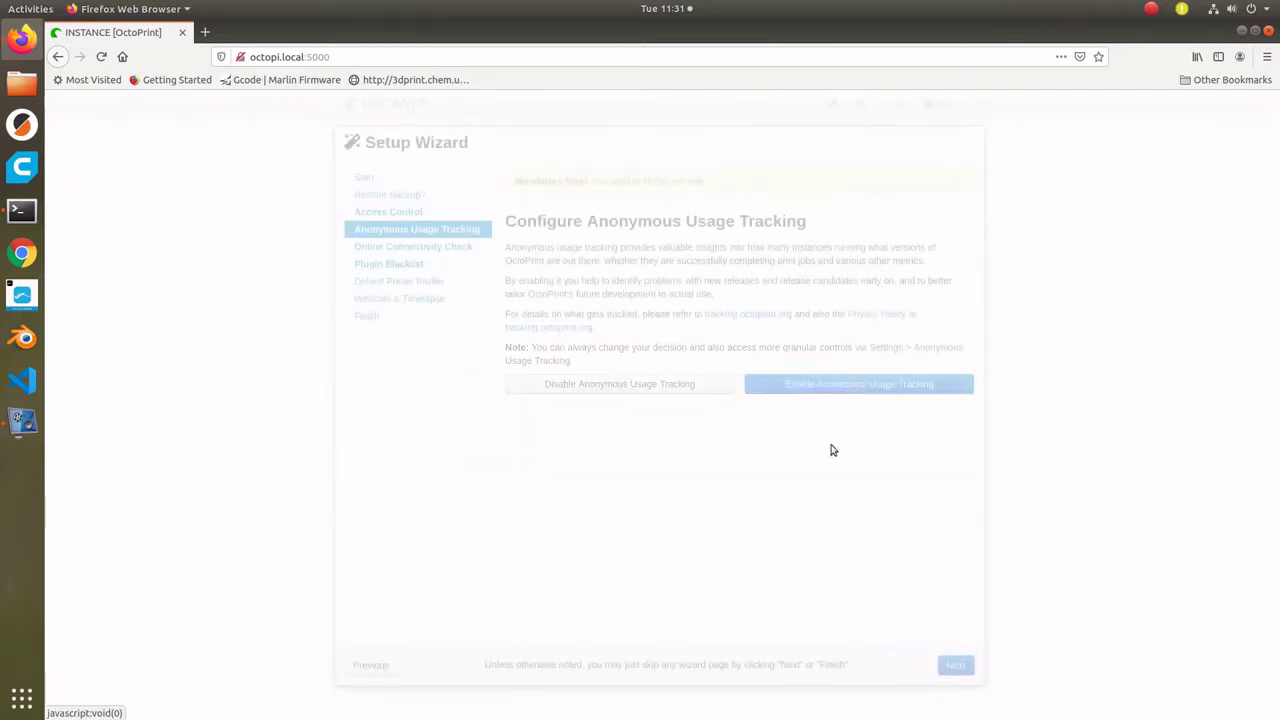
{"action": "left_click", "coordinate": [829, 383]}
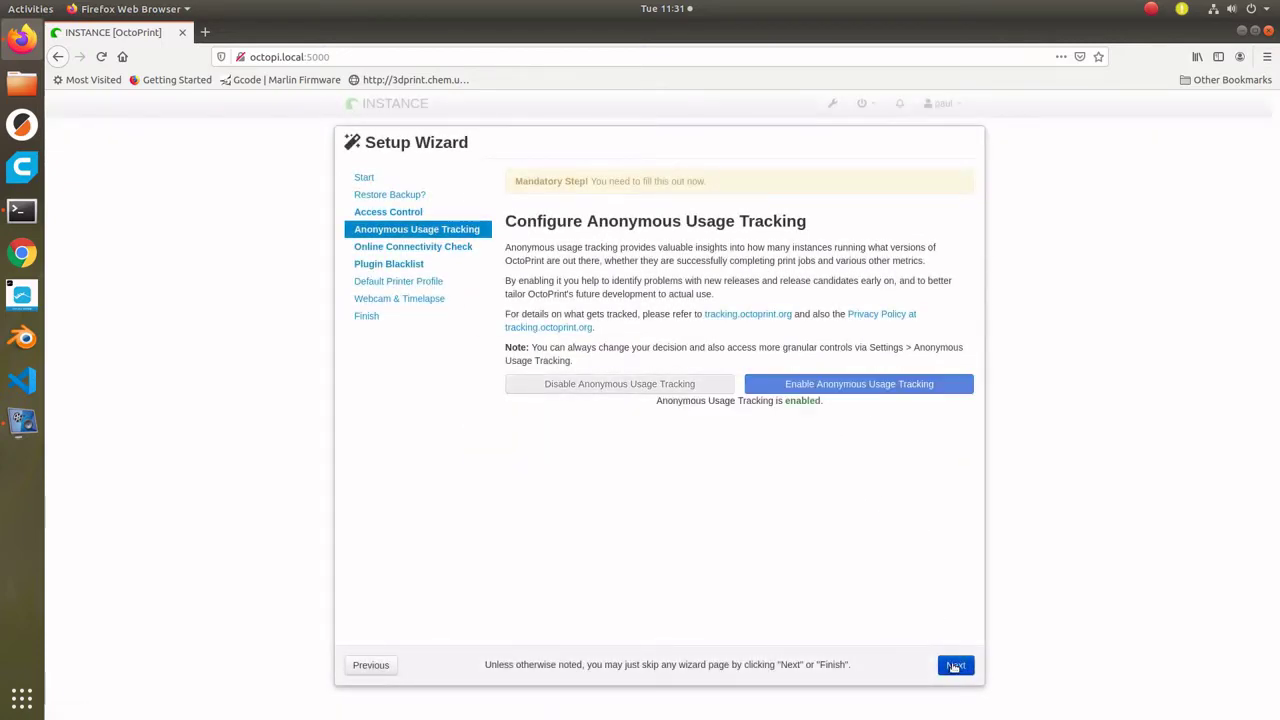
- Enable the online connectivity check and plugin blacklist processing
{"action": "left_click", "coordinate": [955, 665]}
{"action": "scroll", "coordinate": [790, 552], "scroll_direction": "down", "scroll_amount": 2}
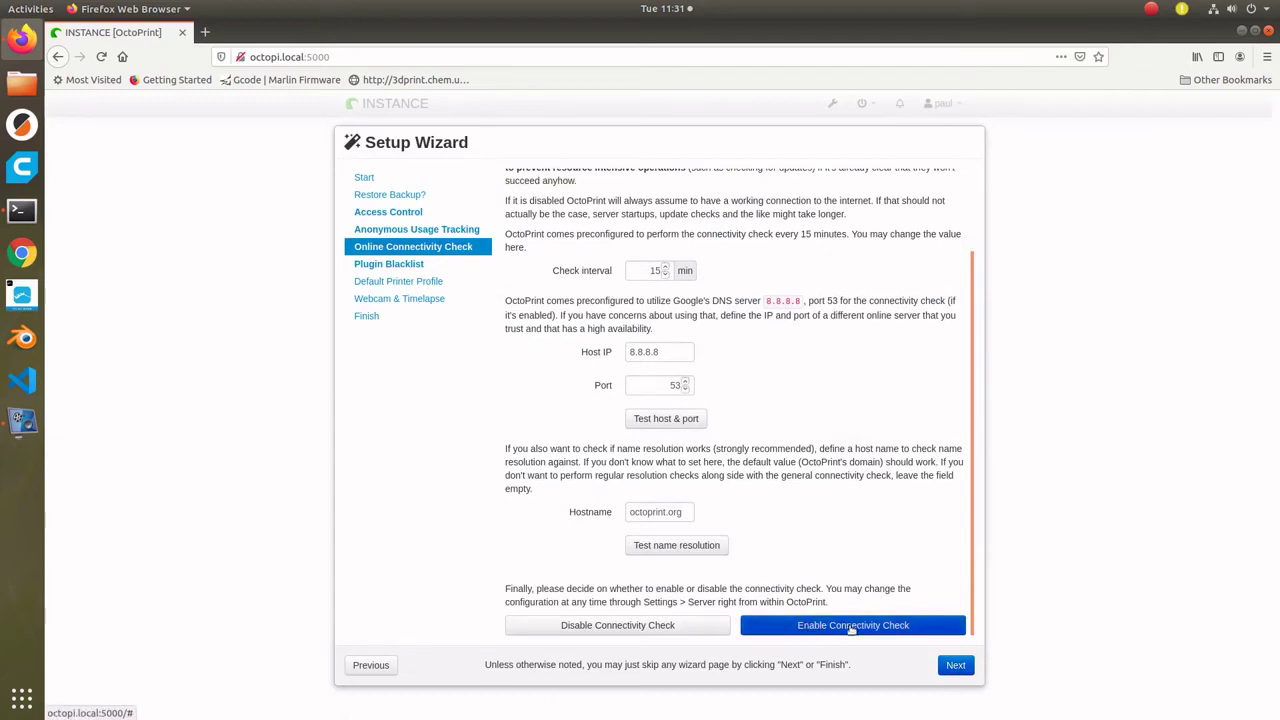
{"action": "left_click", "coordinate": [851, 626]}
{"action": "left_click", "coordinate": [950, 664]}
{"action": "left_click", "coordinate": [814, 393]}
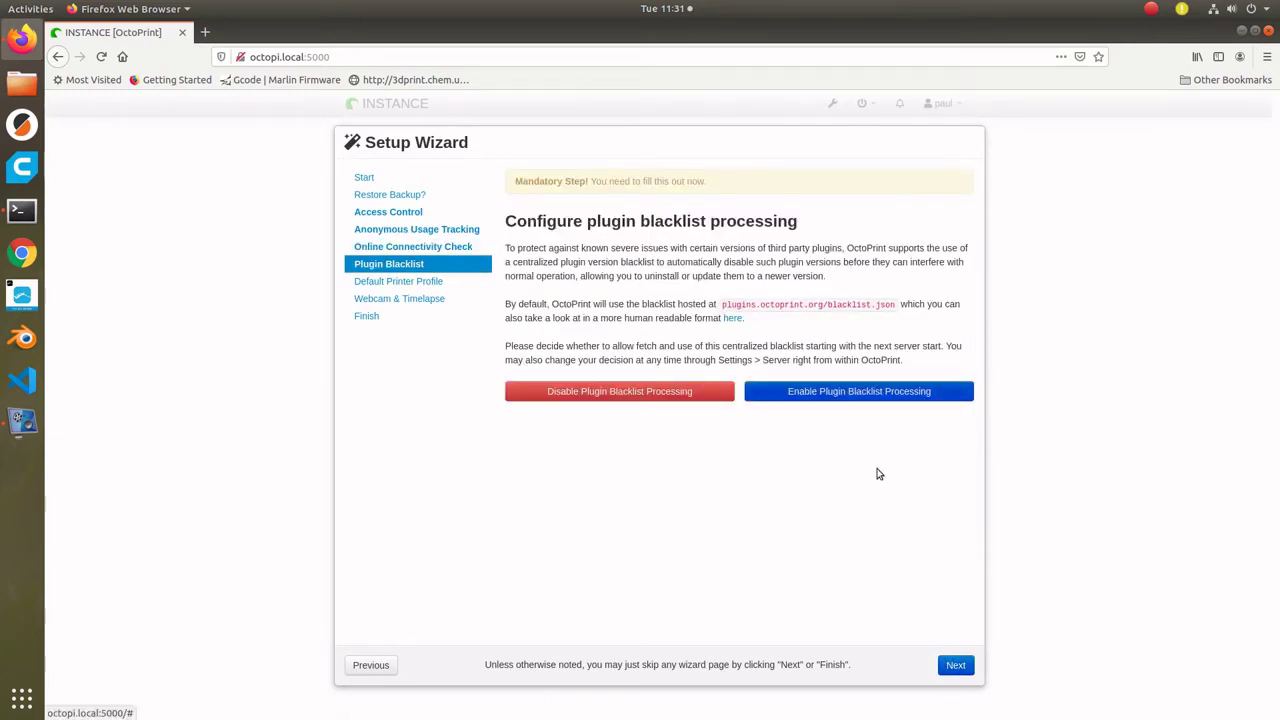
- Pass the printer profile and webcam pages and finish the wizard to reach the dashboard
{"action": "left_click", "coordinate": [952, 665]}
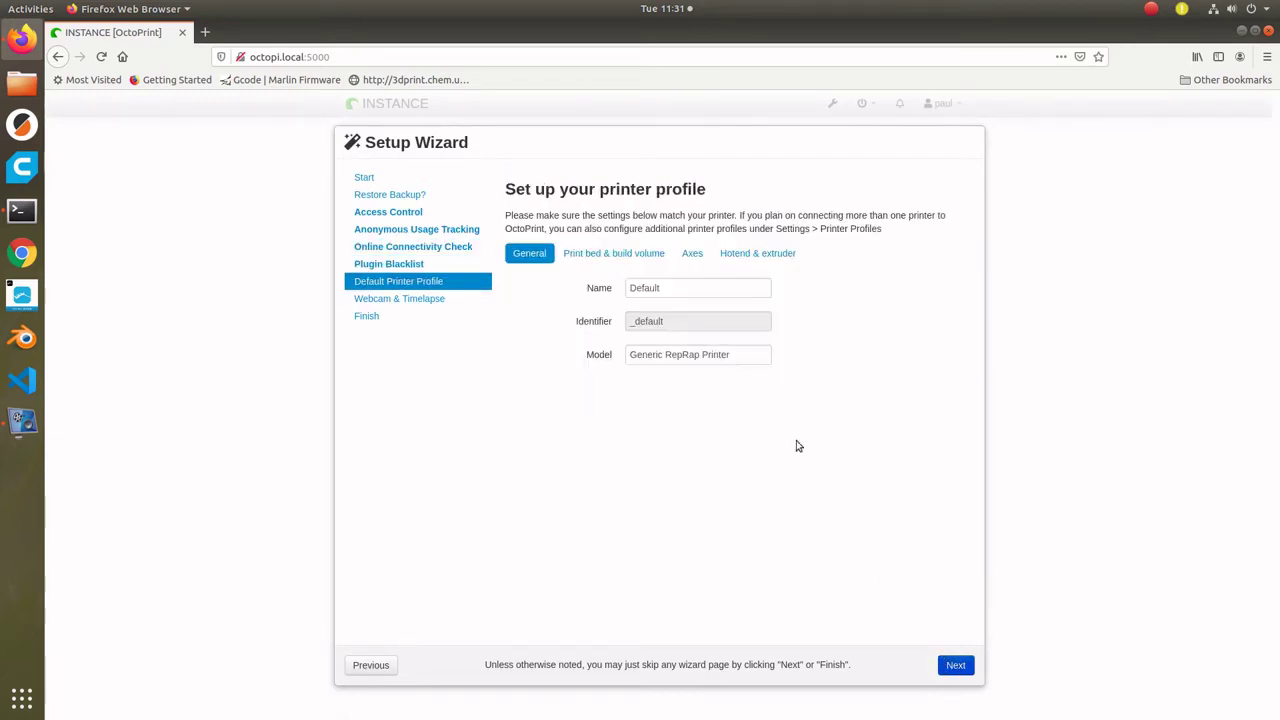
{"action": "left_click", "coordinate": [954, 665]}
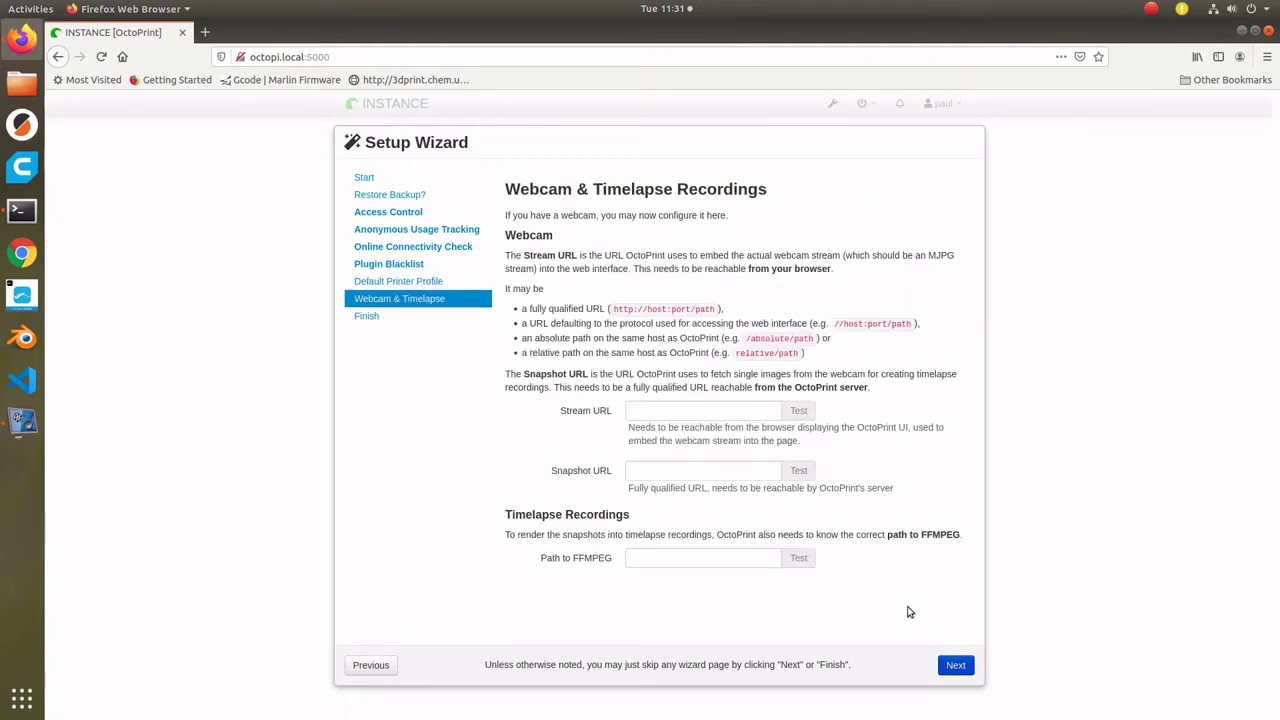
{"action": "left_click", "coordinate": [958, 666]}
{"action": "left_click", "coordinate": [952, 665]}
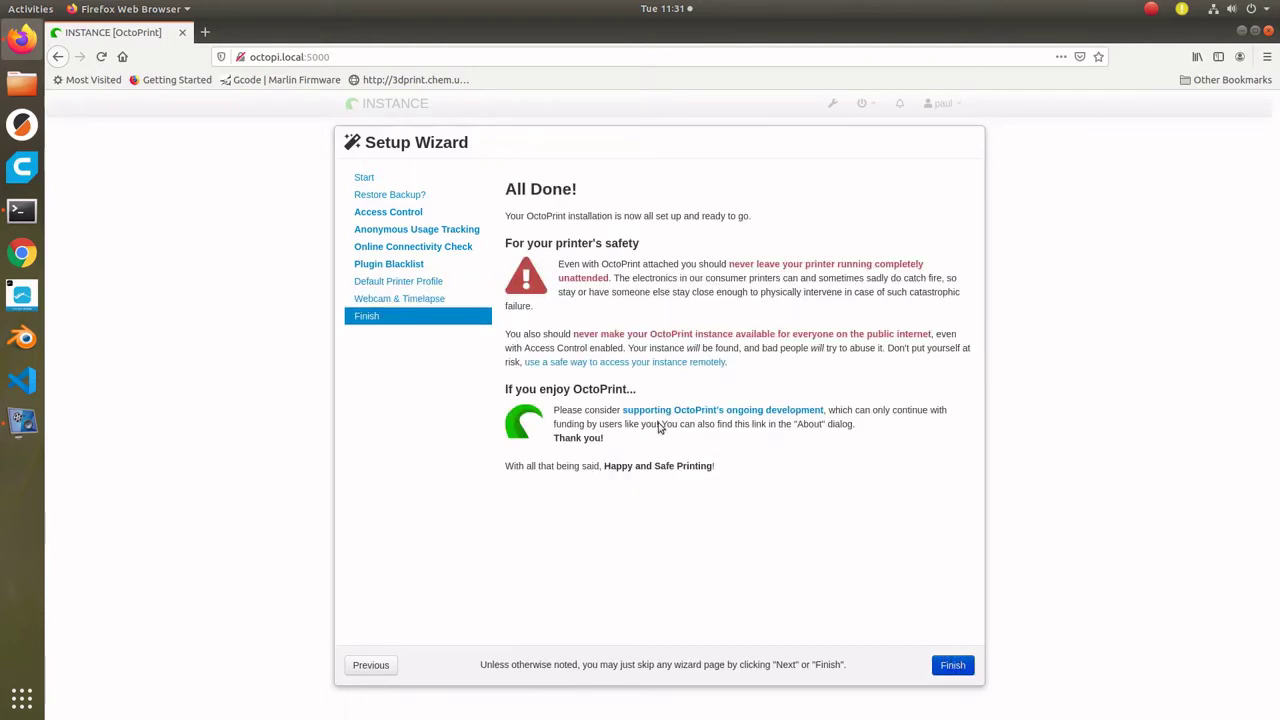
- Upload the 5.5mm socket and pi_bond gcode files from the toupload folder
{"action": "scroll", "coordinate": [271, 420], "scroll_direction": "down", "scroll_amount": 5}
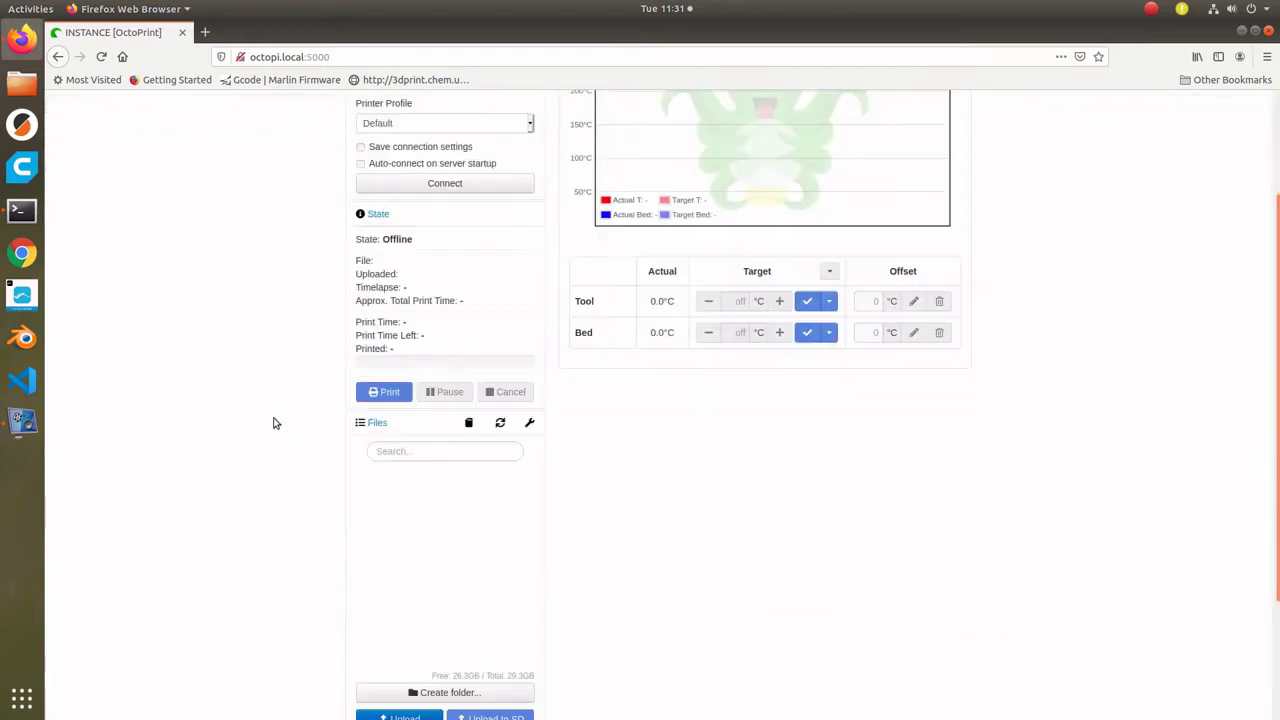
{"action": "left_click", "coordinate": [405, 606]}
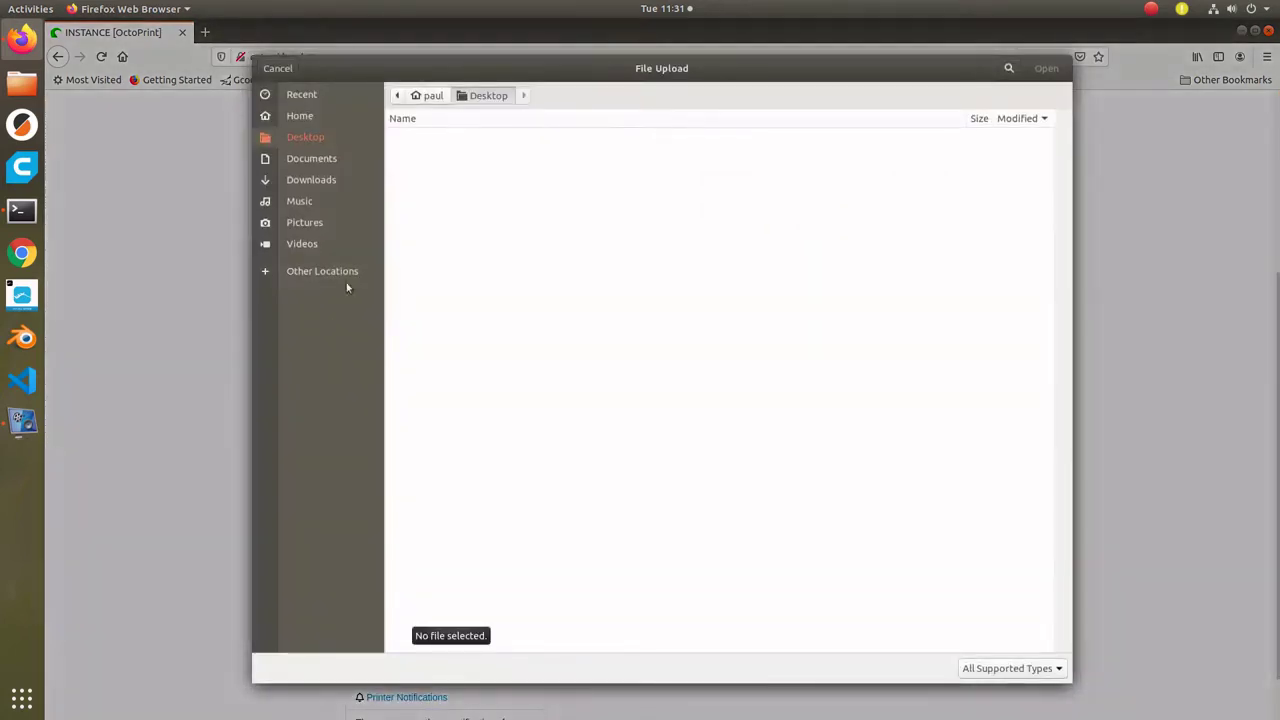
{"action": "left_click", "coordinate": [297, 115]}
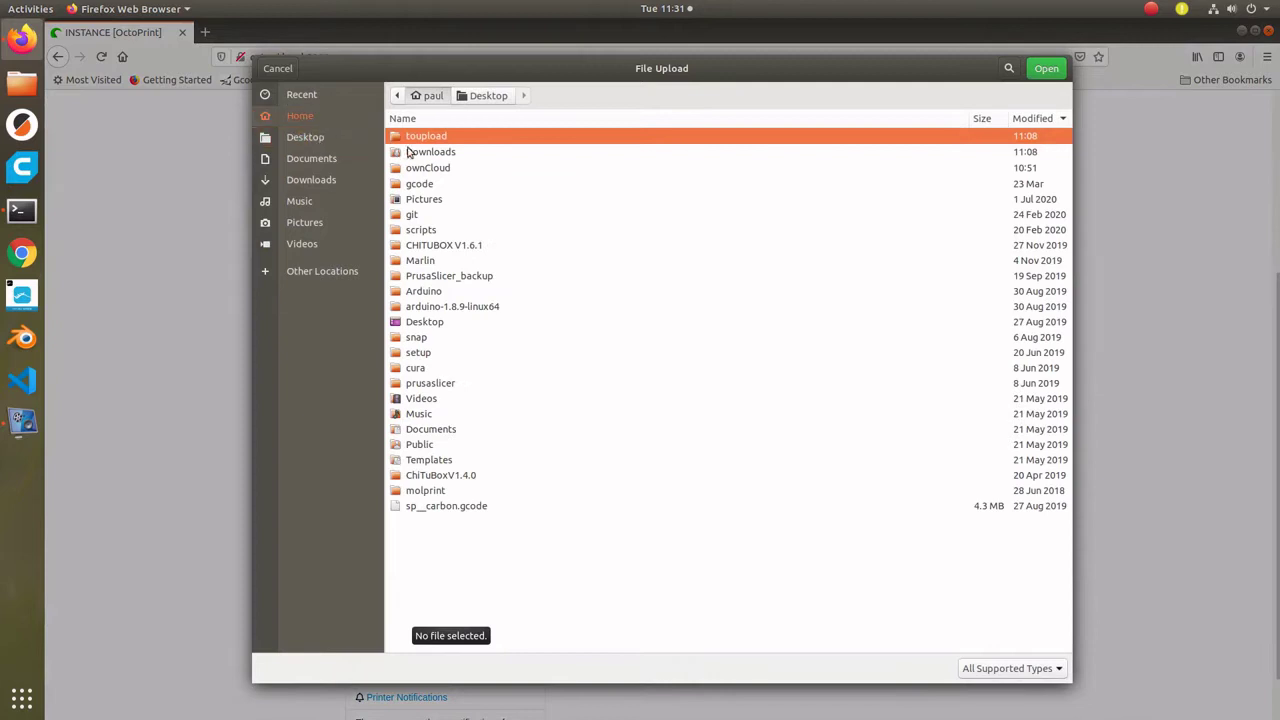
{"action": "double_click", "coordinate": [418, 138]}
{"action": "double_click", "coordinate": [418, 138]}
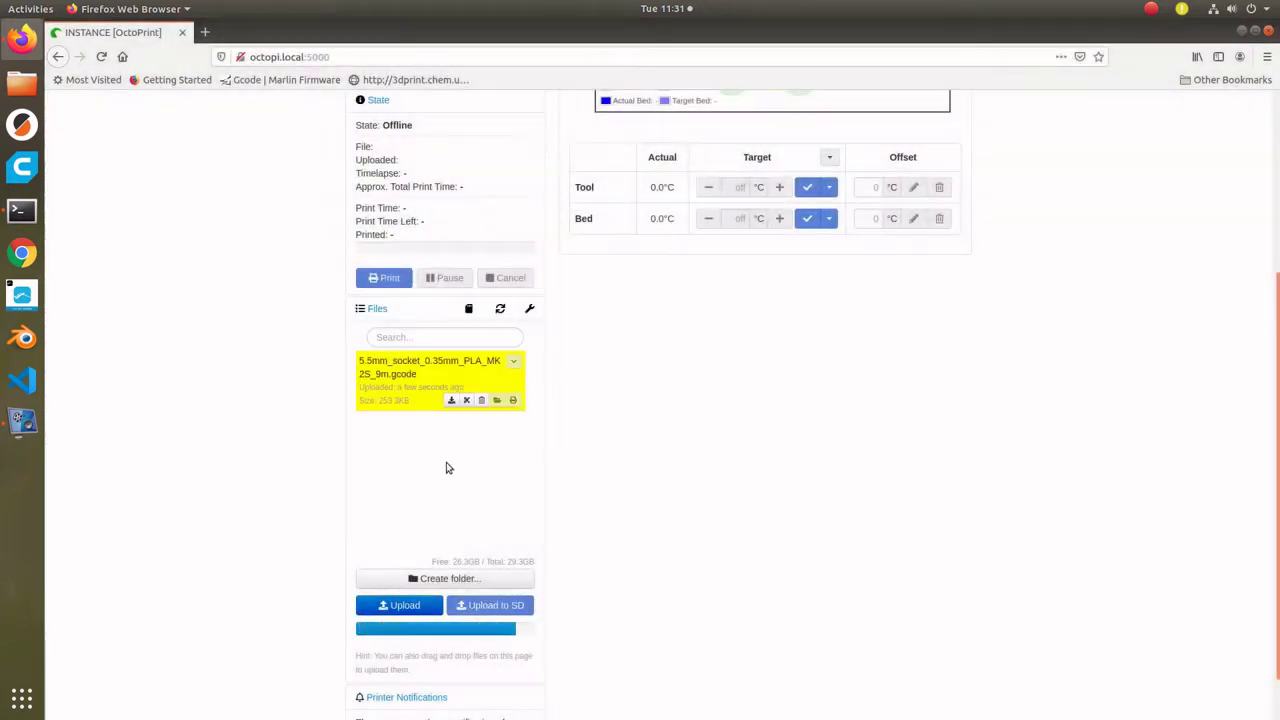
{"action": "left_click", "coordinate": [408, 597]}
{"action": "double_click", "coordinate": [449, 157]}
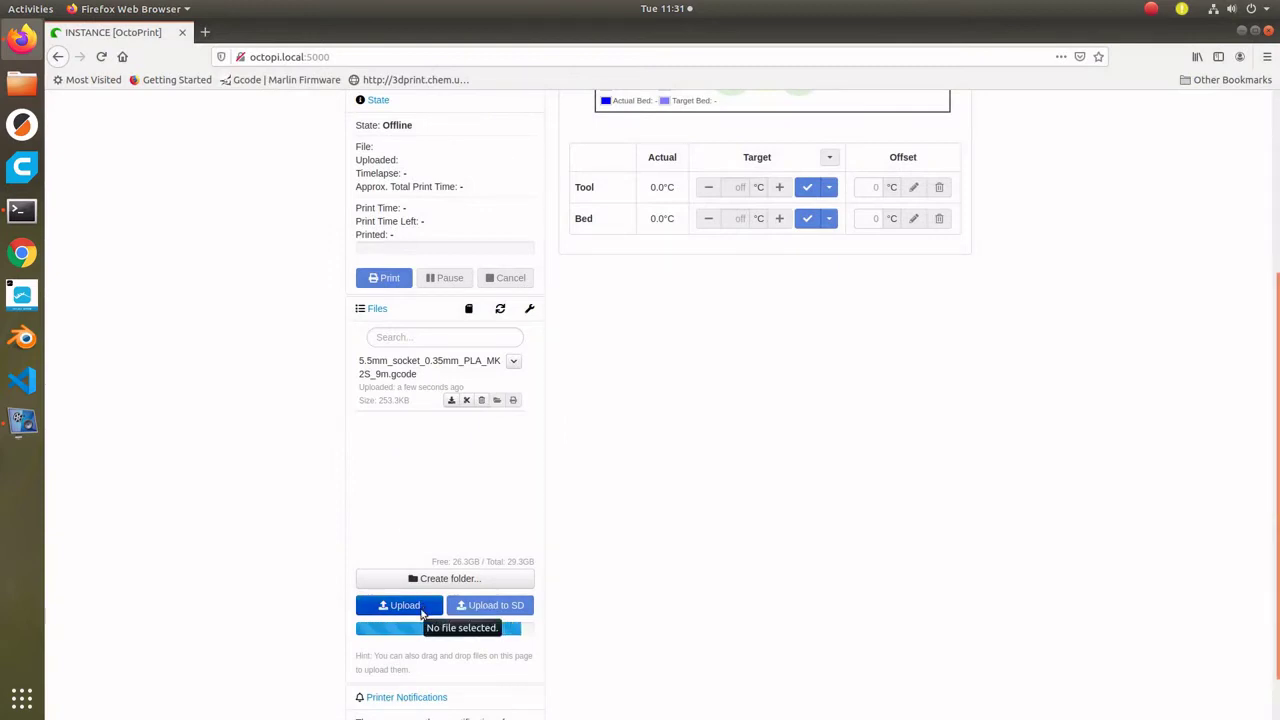
- Upload hic-dna-building.gcode, rna5-cr10.gcode and the nar-low-Carbon gcode file
{"action": "left_click", "coordinate": [420, 615]}
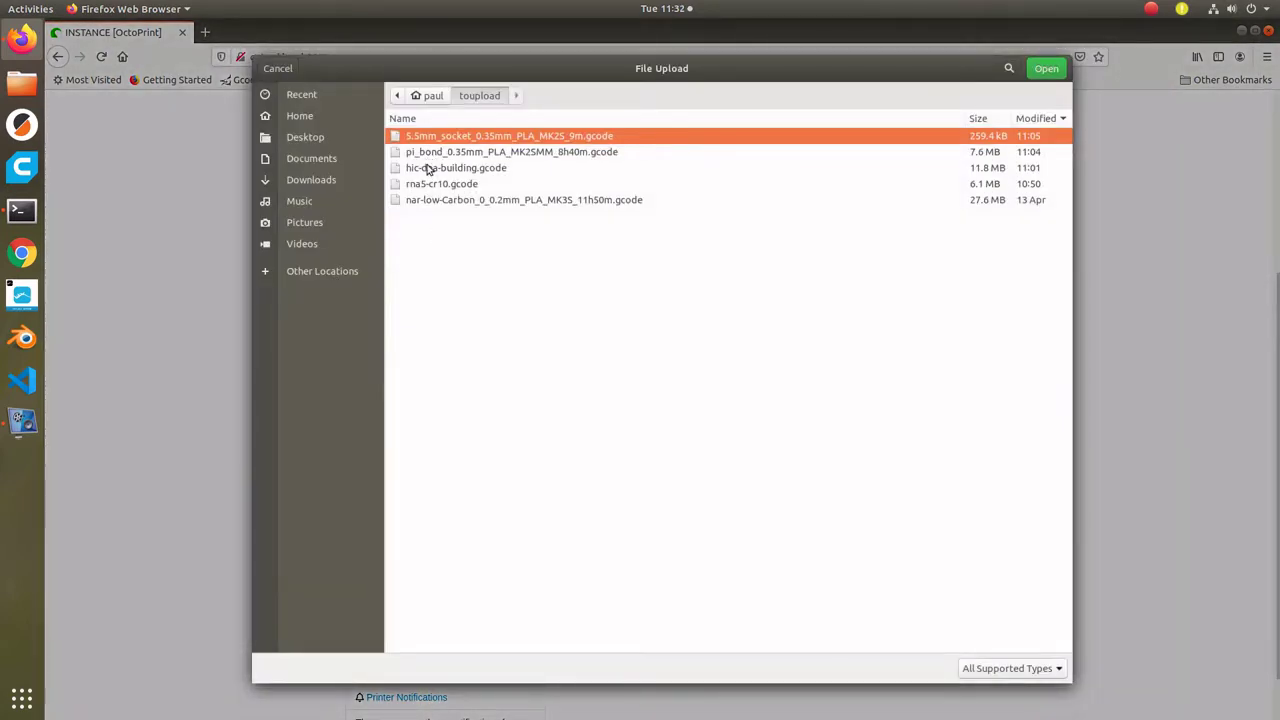
{"action": "double_click", "coordinate": [426, 168]}
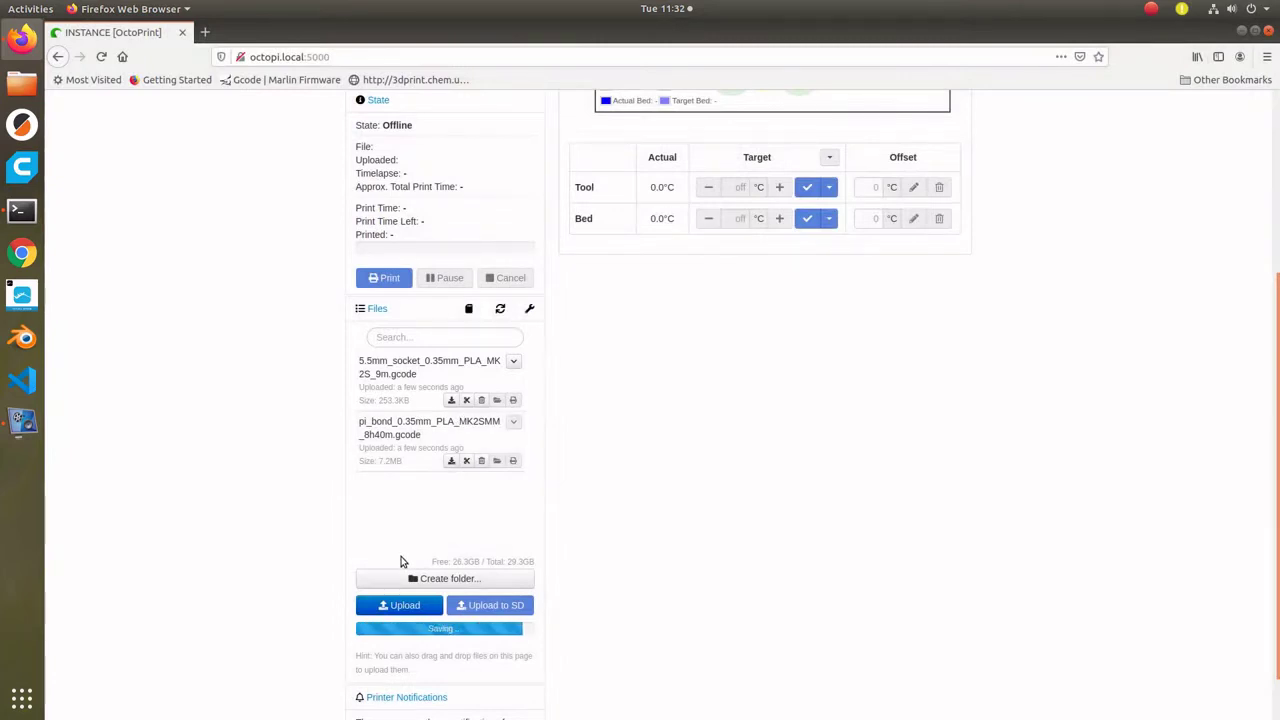
{"action": "left_click", "coordinate": [403, 605]}
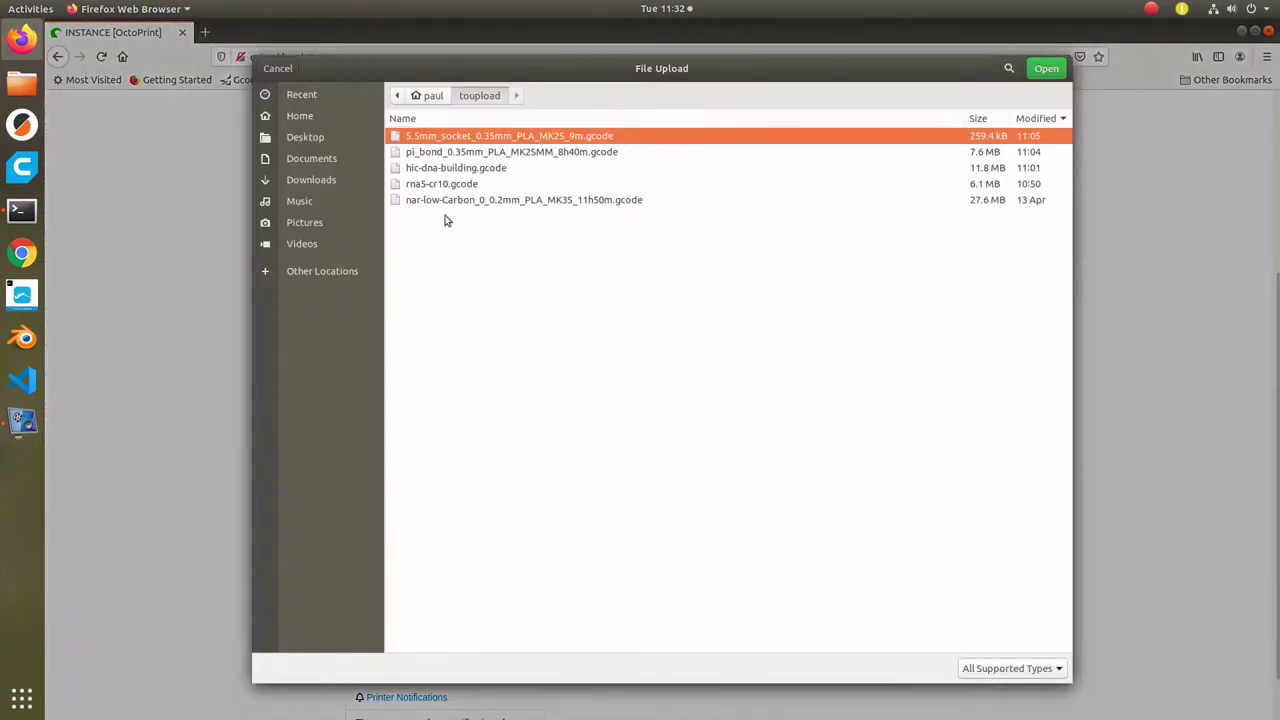
{"action": "double_click", "coordinate": [450, 184]}
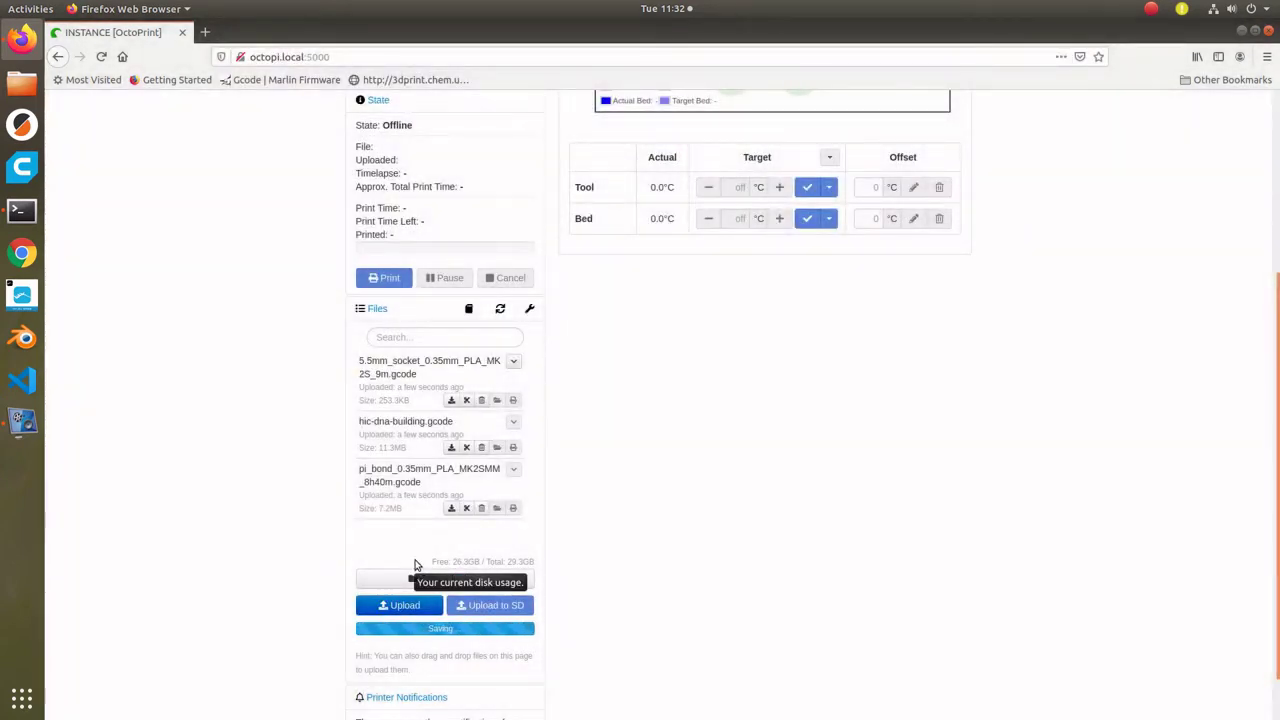
{"action": "left_click", "coordinate": [401, 605]}
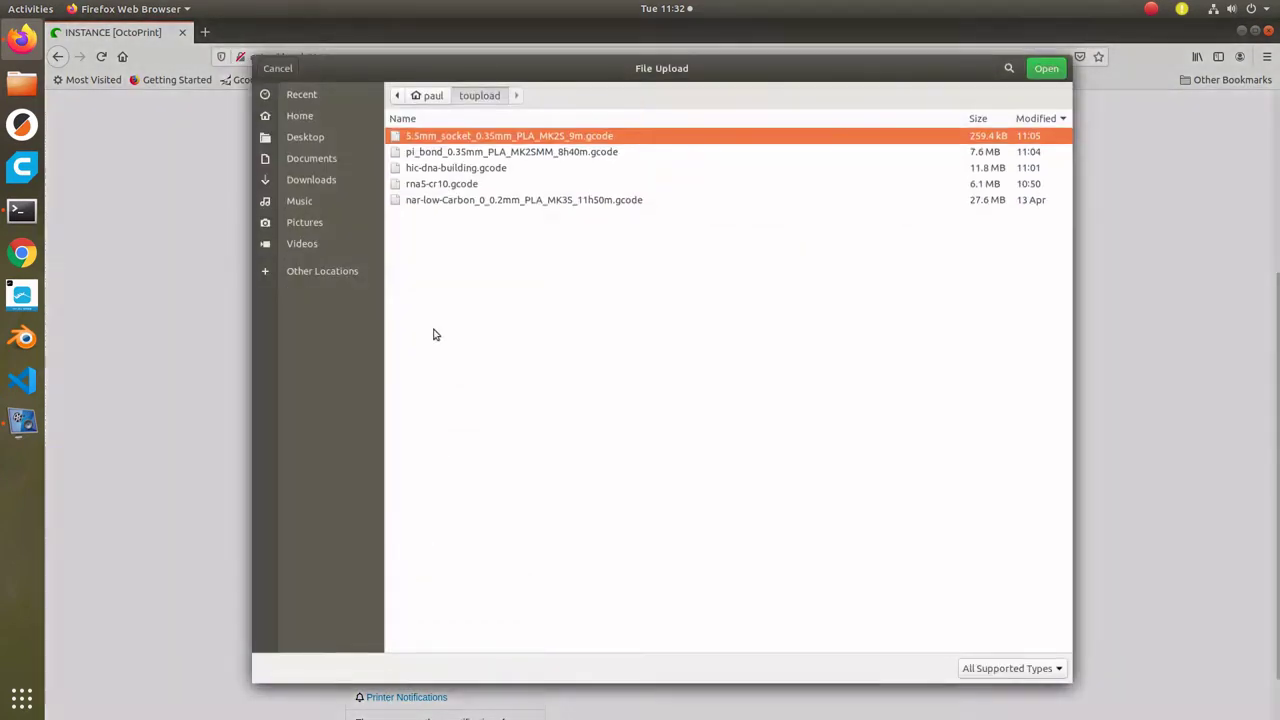
{"action": "left_click", "coordinate": [446, 201]}
{"action": "double_click", "coordinate": [446, 202]}
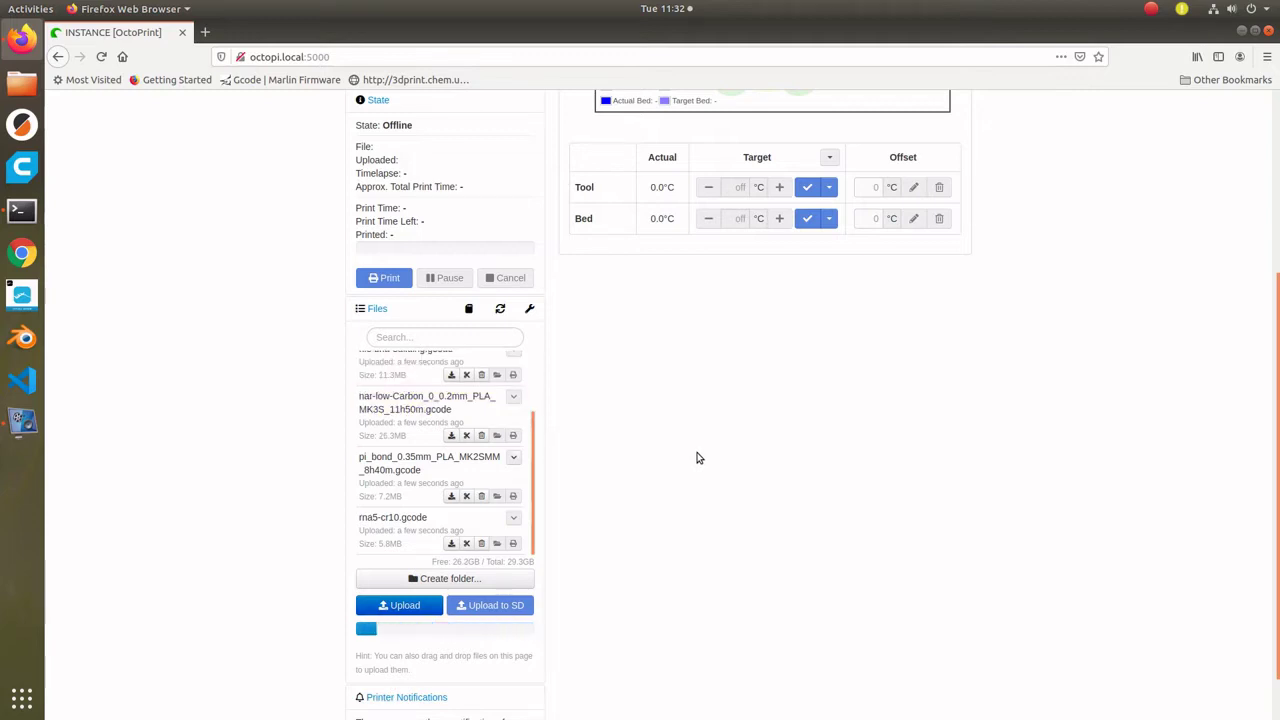
{"action": "scroll", "coordinate": [894, 511], "scroll_direction": "up", "scroll_amount": 3}
{"action": "scroll", "coordinate": [894, 511], "scroll_direction": "up", "scroll_amount": 2}
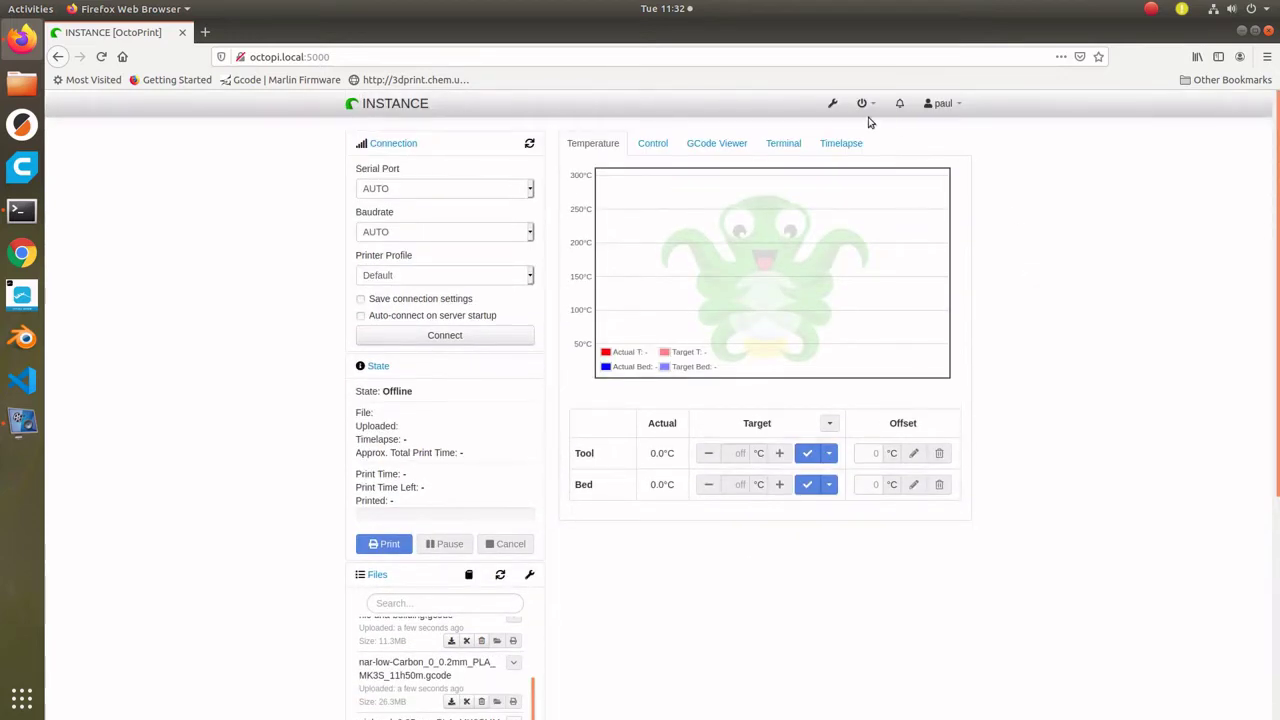
- View the Features settings, close them unchanged, and return to the octopi terminal session
{"action": "left_click", "coordinate": [834, 106]}
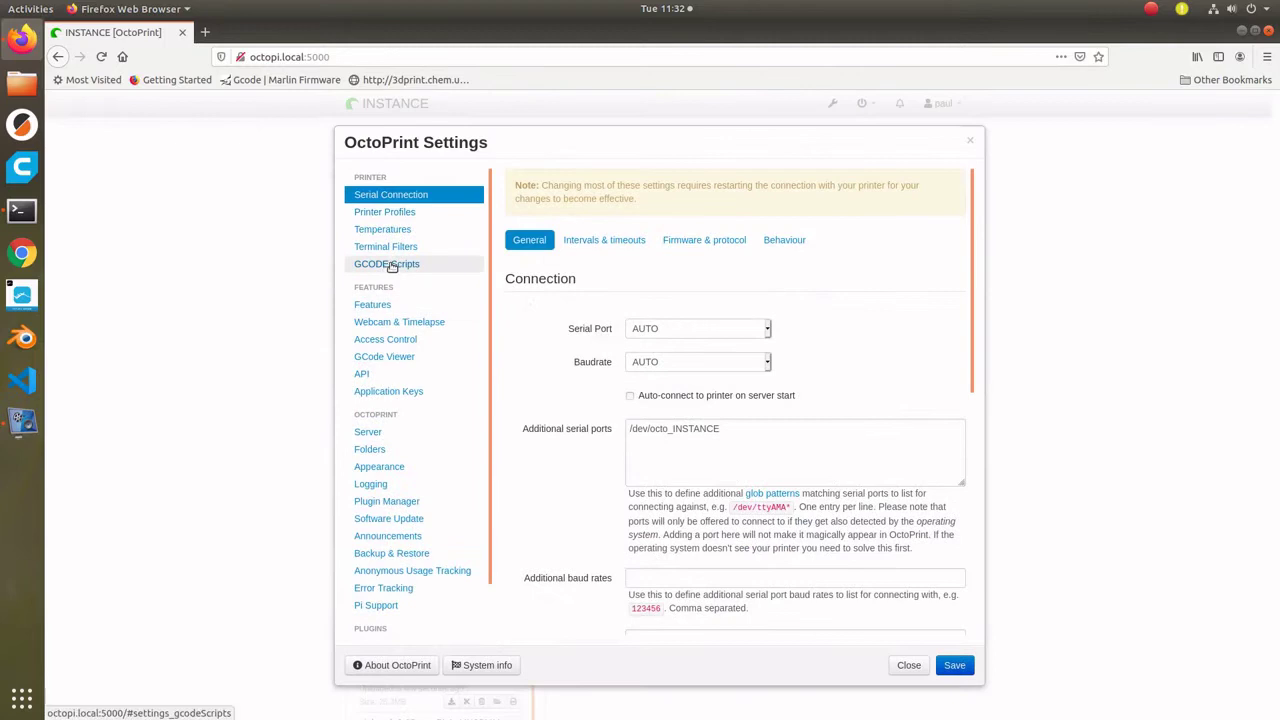
{"action": "left_click", "coordinate": [383, 303]}
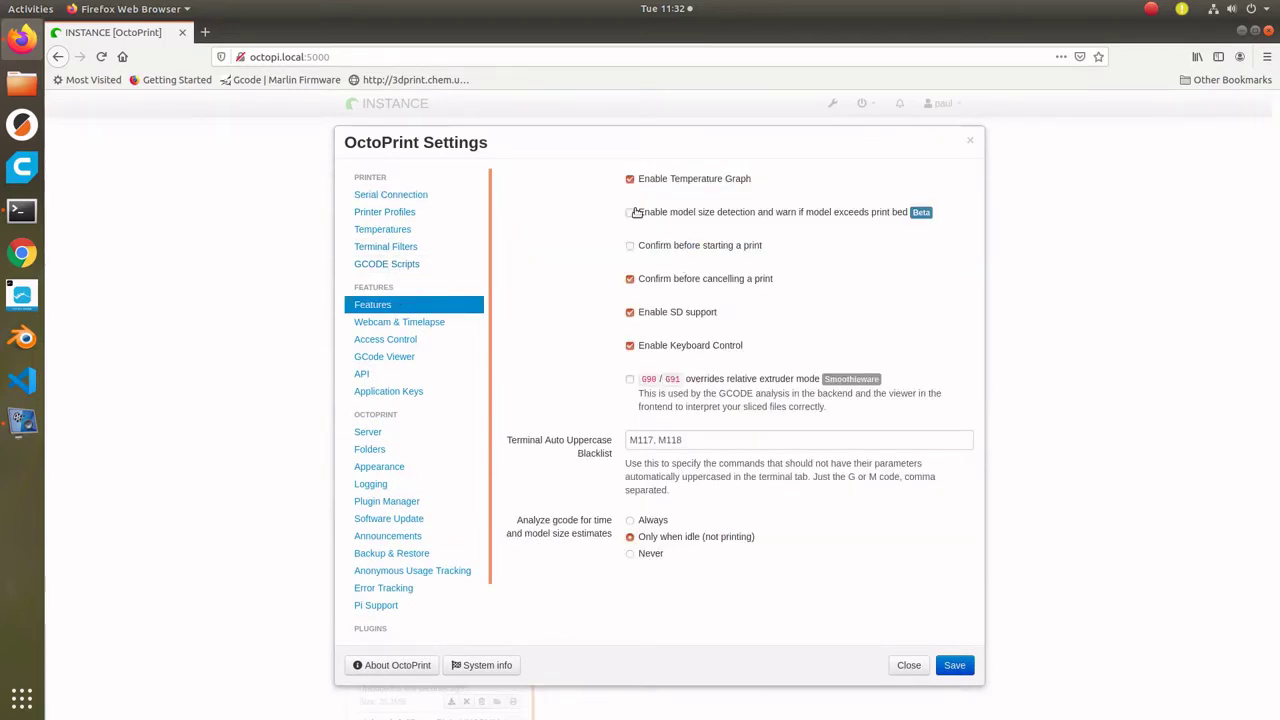
{"action": "left_click", "coordinate": [909, 665]}
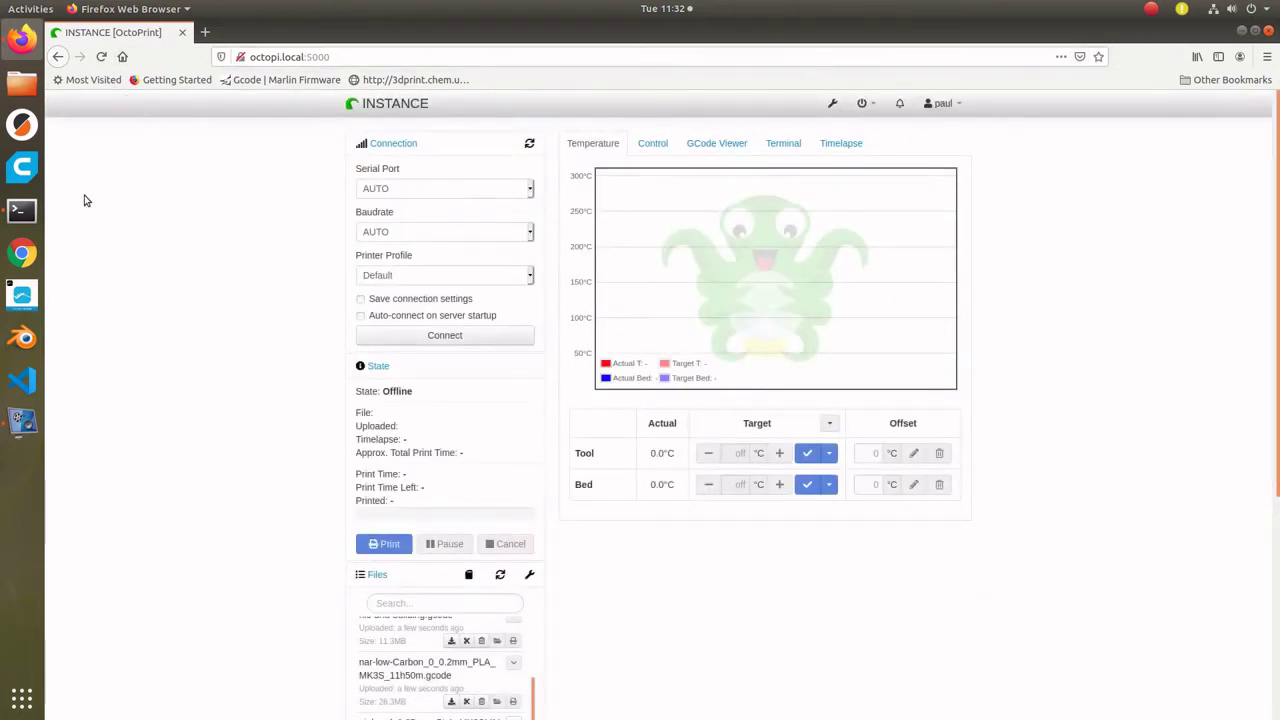
{"action": "left_click", "coordinate": [22, 211]}
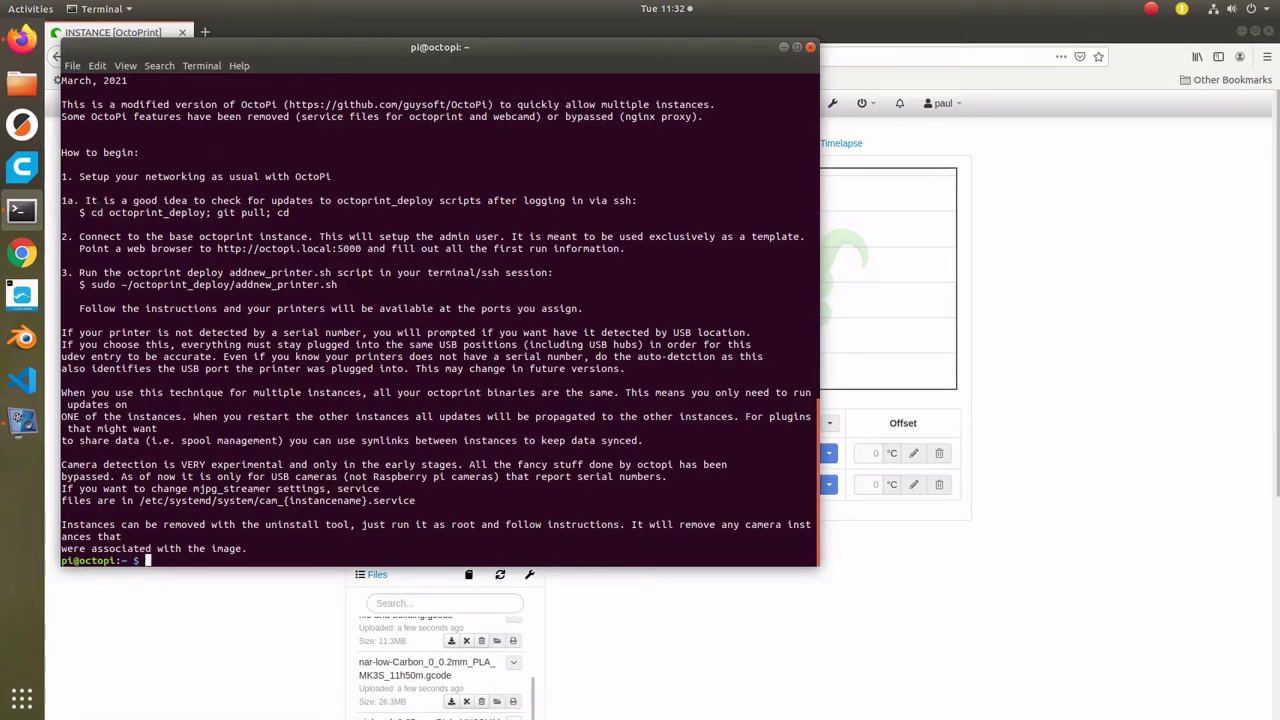
- Run sudo ~/octoprint_deploy/addnew_printer.sh and choose OctoPi (1) as the installation type
{"action": "left_click_drag", "start_coordinate": [91, 285], "coordinate": [337, 285]}
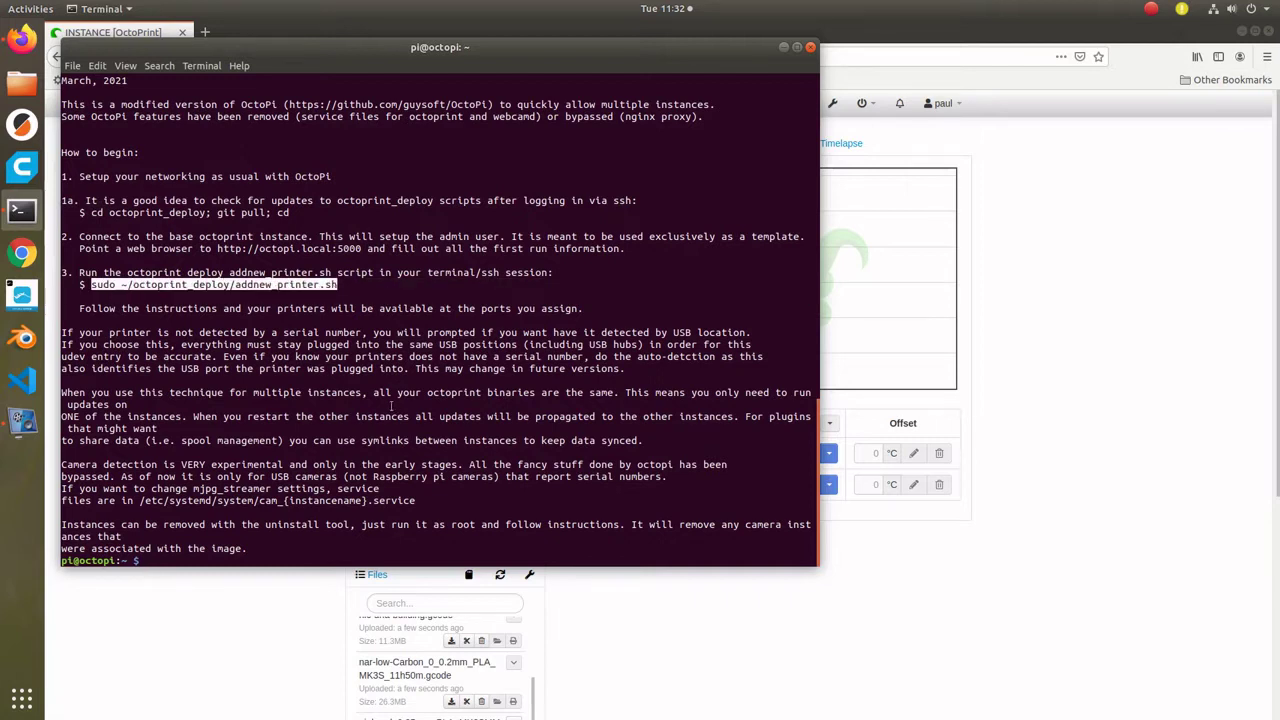
{"action": "middle_click", "coordinate": [391, 405]}
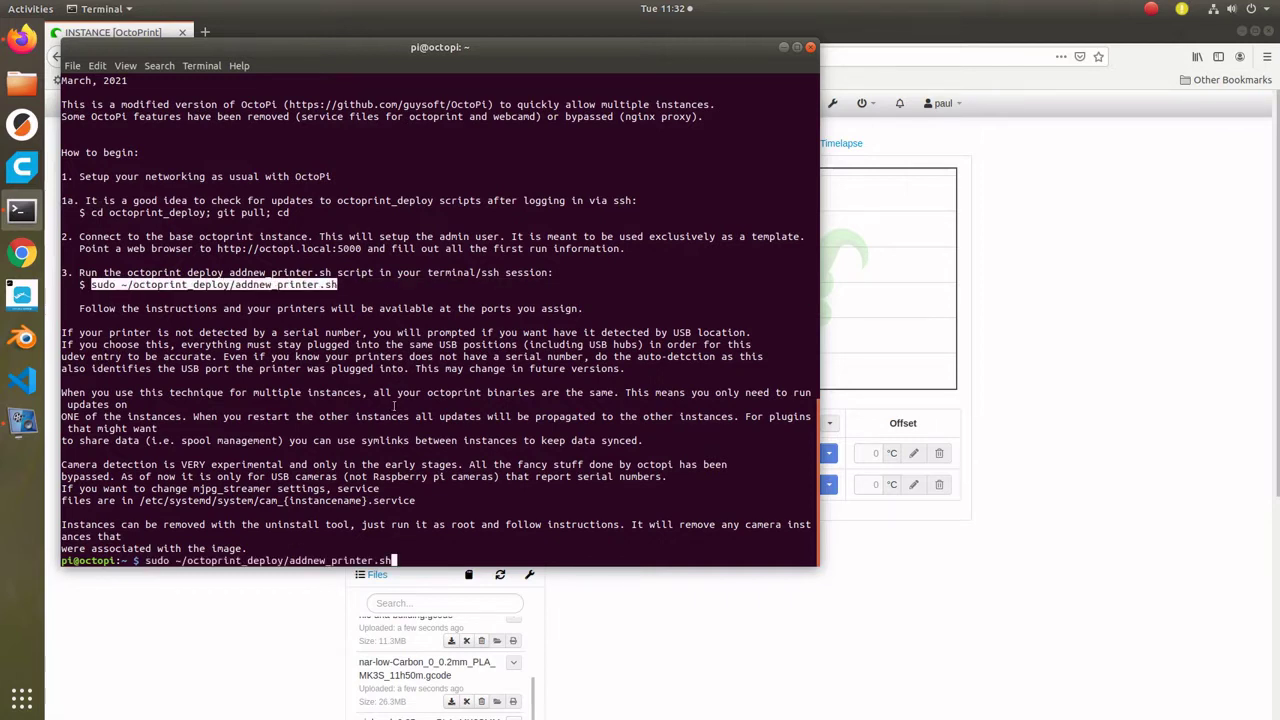
{"action": "key", "text": "Return"}
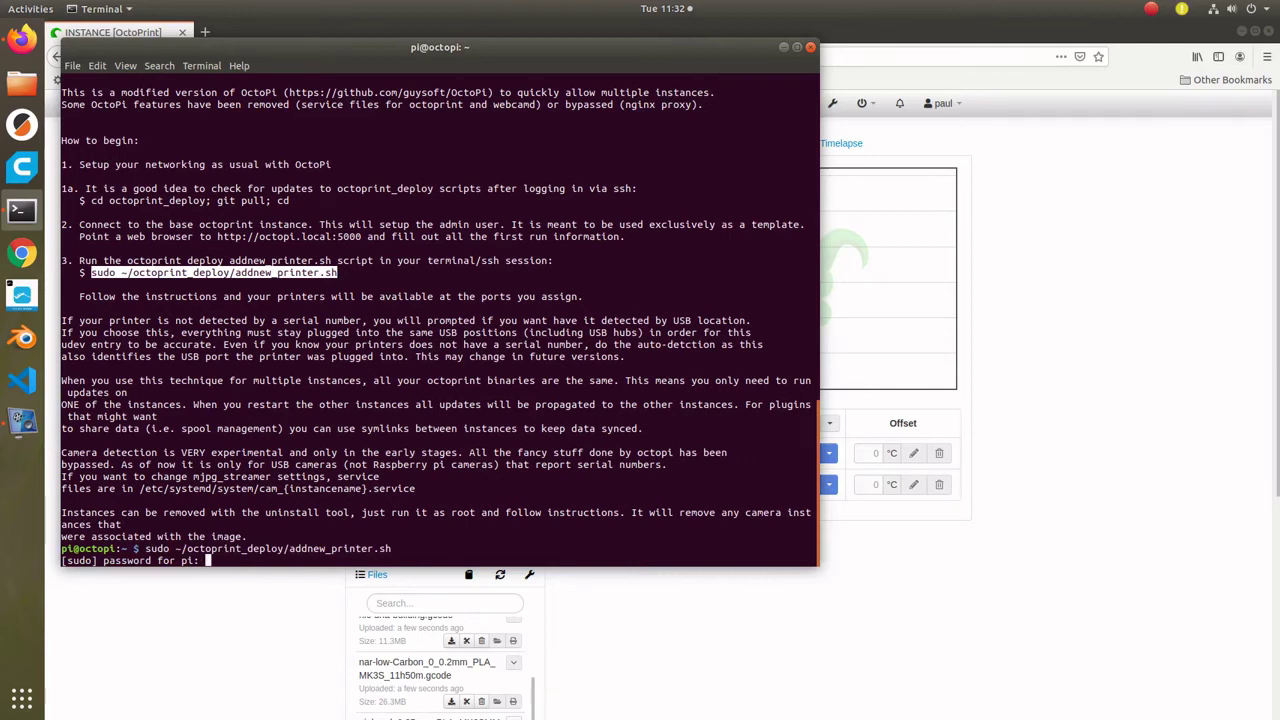
{"action": "key", "text": "Return"}
{"action": "type", "text": "1"}
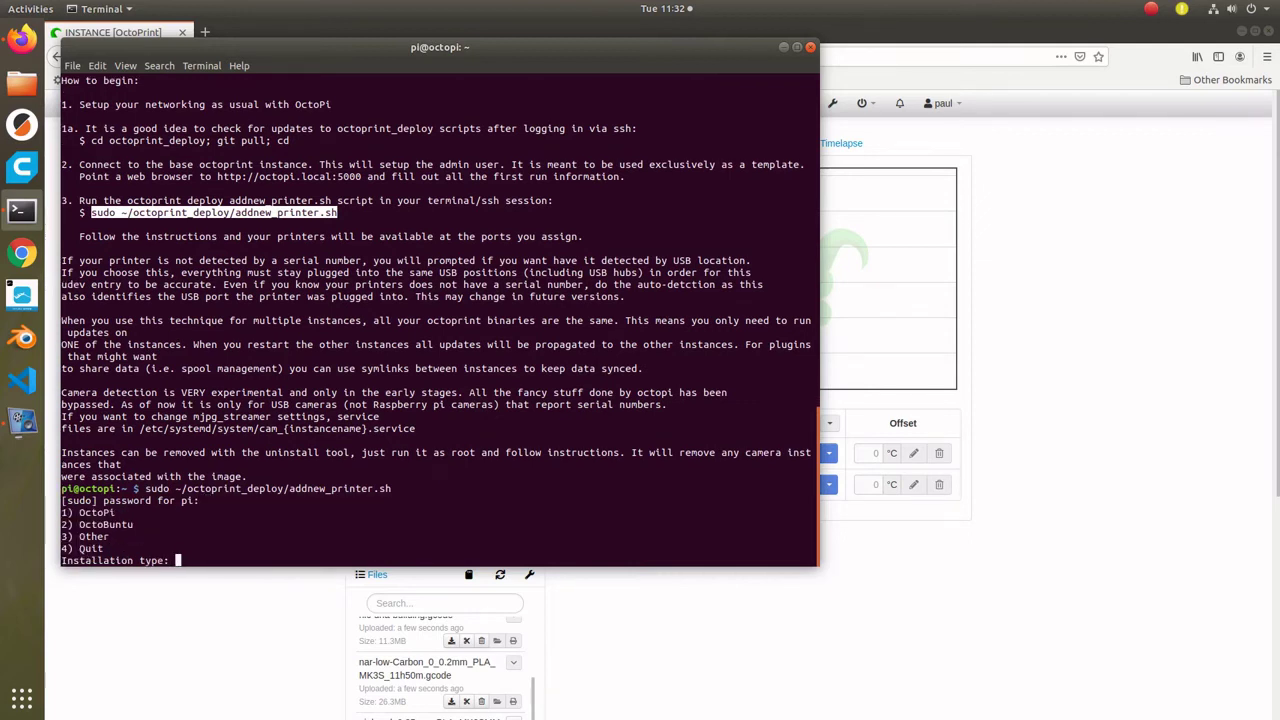
{"action": "key", "text": "Return"}
- Name the instance PrusaMK2S on port 5001 with defaults, detect its serial, skip camera, write changes
{"action": "type", "text": "P"}
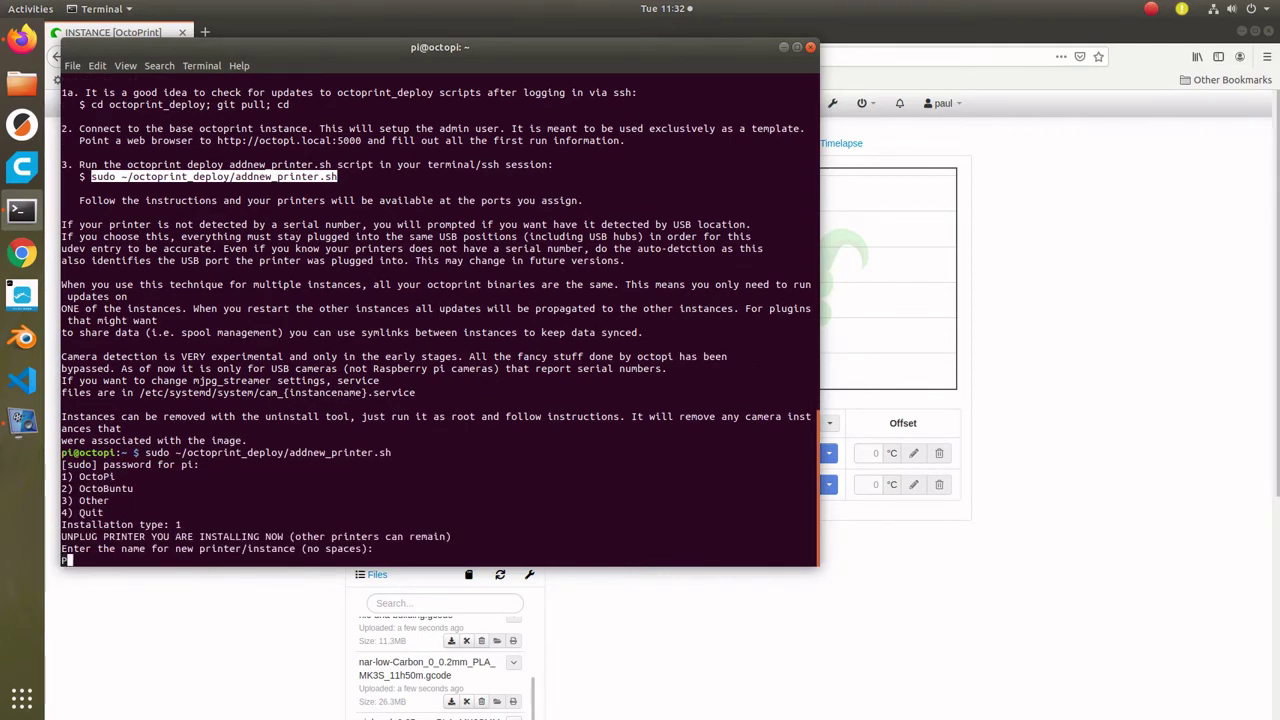
{"action": "type", "text": "rusaMK2"}
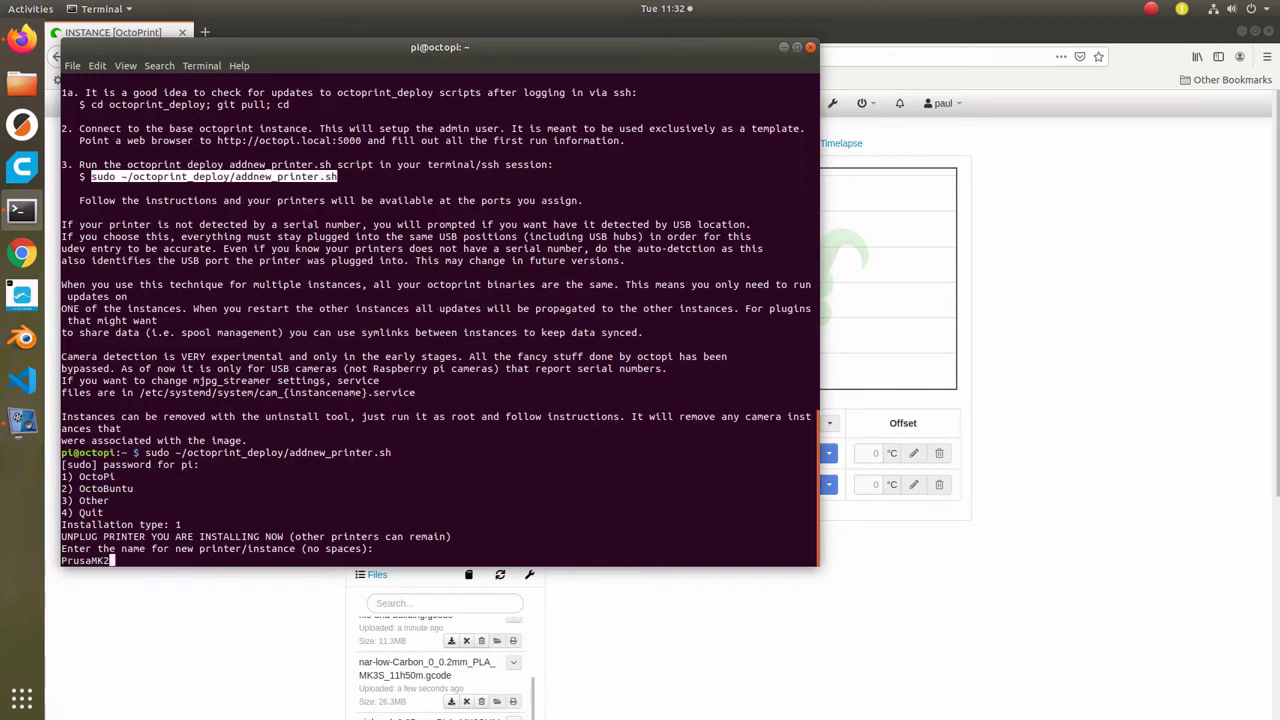
{"action": "type", "text": "S"}
{"action": "key", "text": "Return"}
{"action": "key", "text": "Return"}
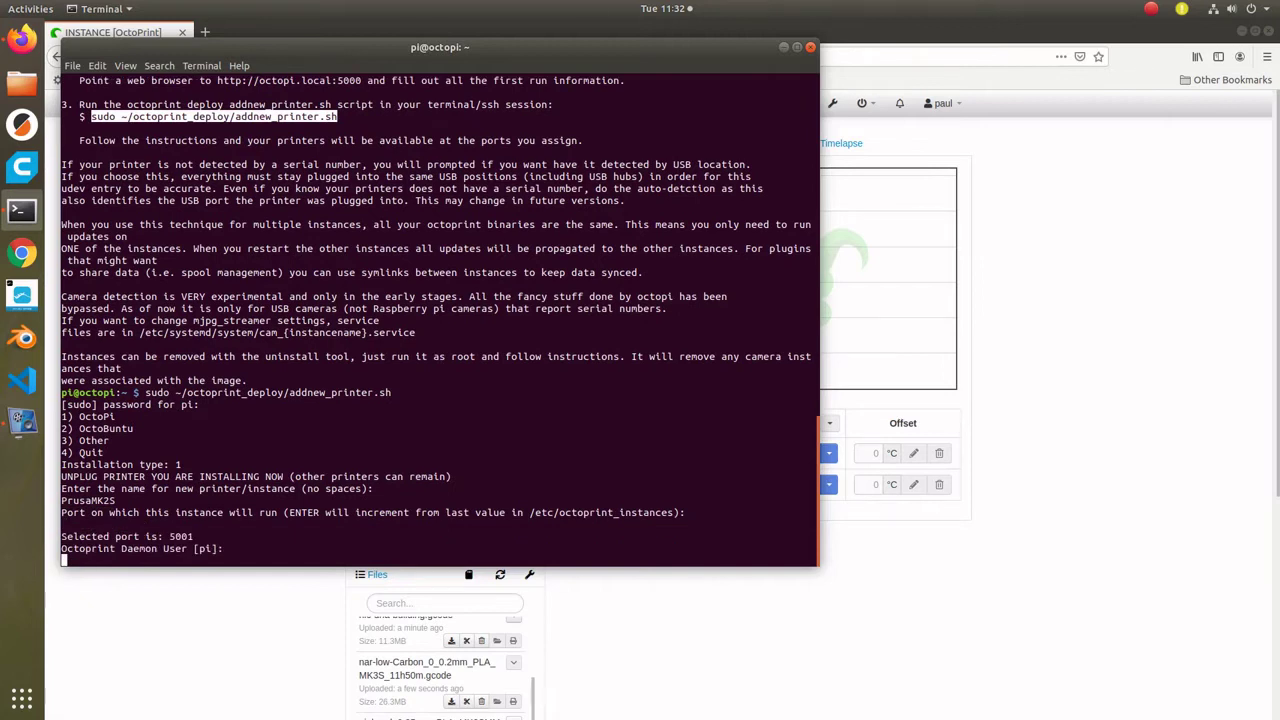
{"action": "key", "text": "Return"}
{"action": "key", "text": "Return"}
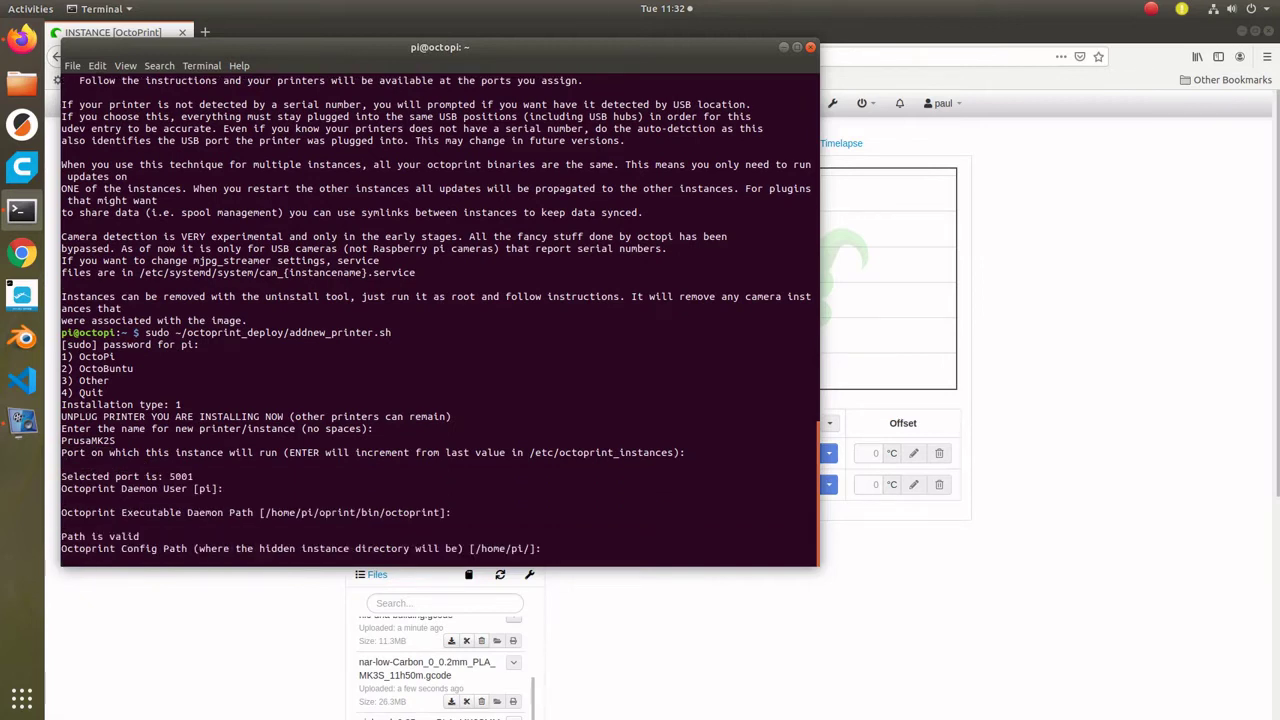
{"action": "key", "text": "Return"}
{"action": "key", "text": "Return"}
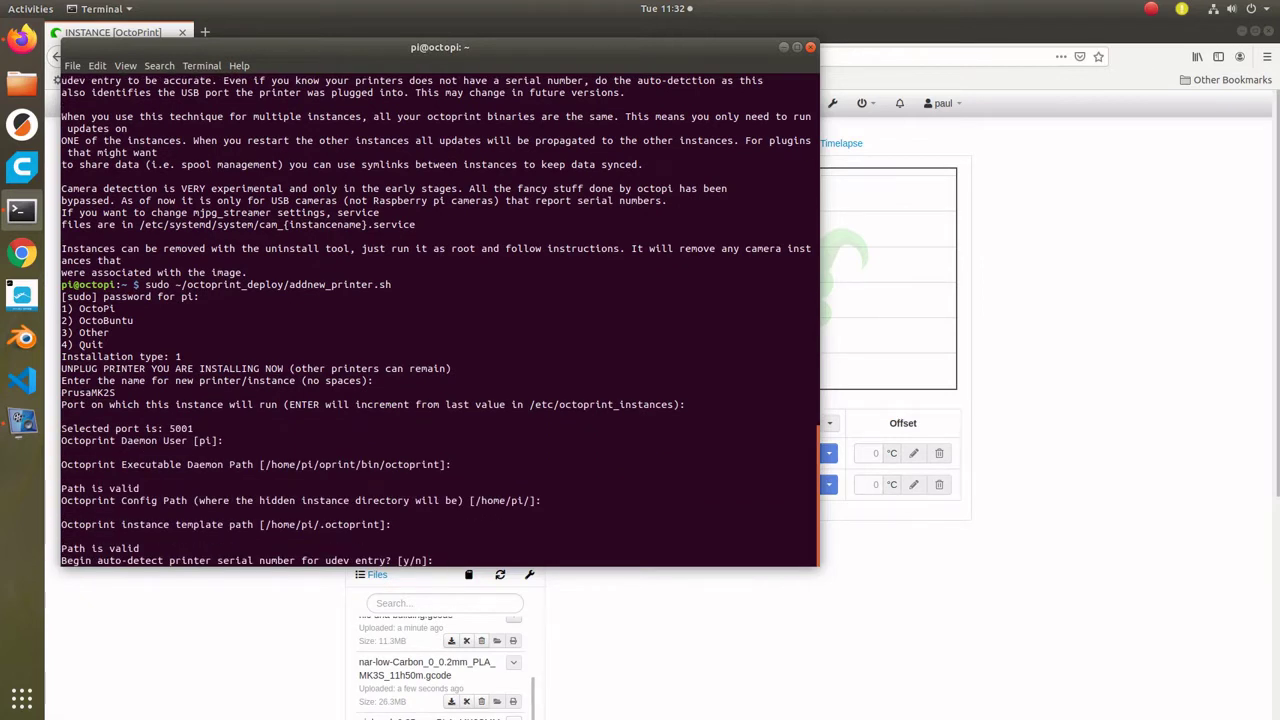
{"action": "type", "text": "y"}
{"action": "key", "text": "Return"}
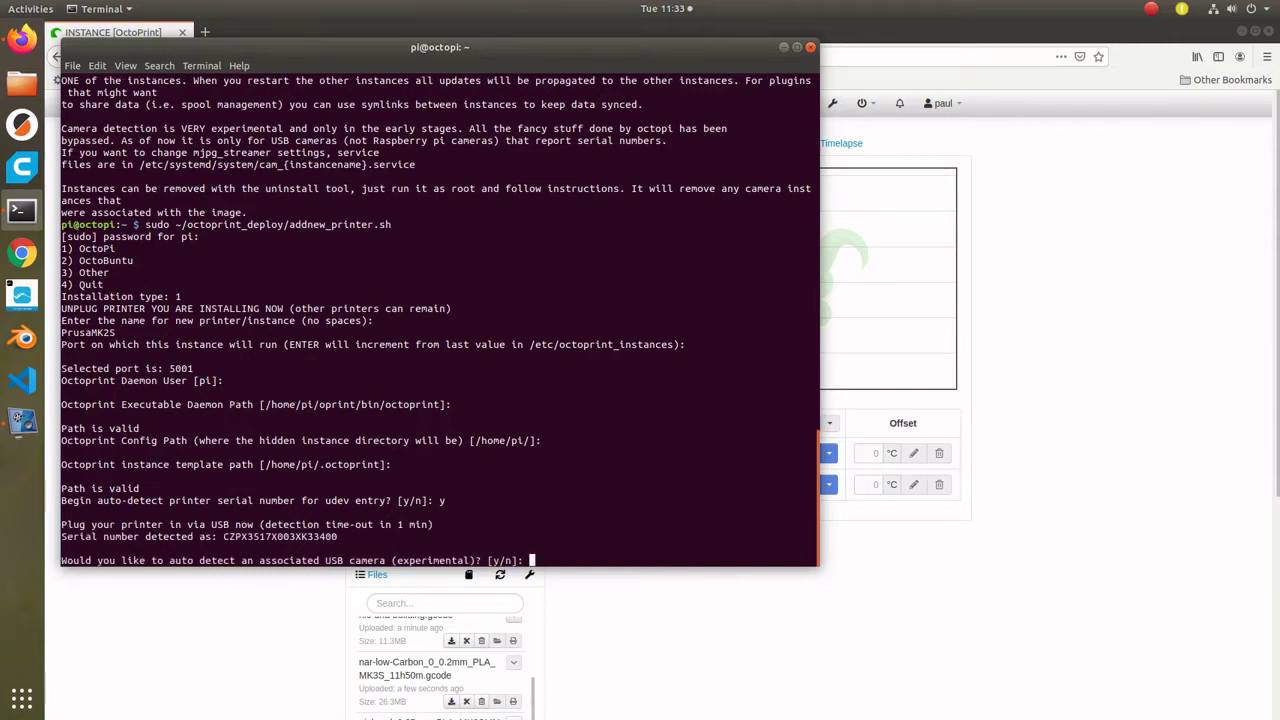
{"action": "type", "text": "n"}
{"action": "key", "text": "Return"}
{"action": "type", "text": "y"}
{"action": "key", "text": "Return"}
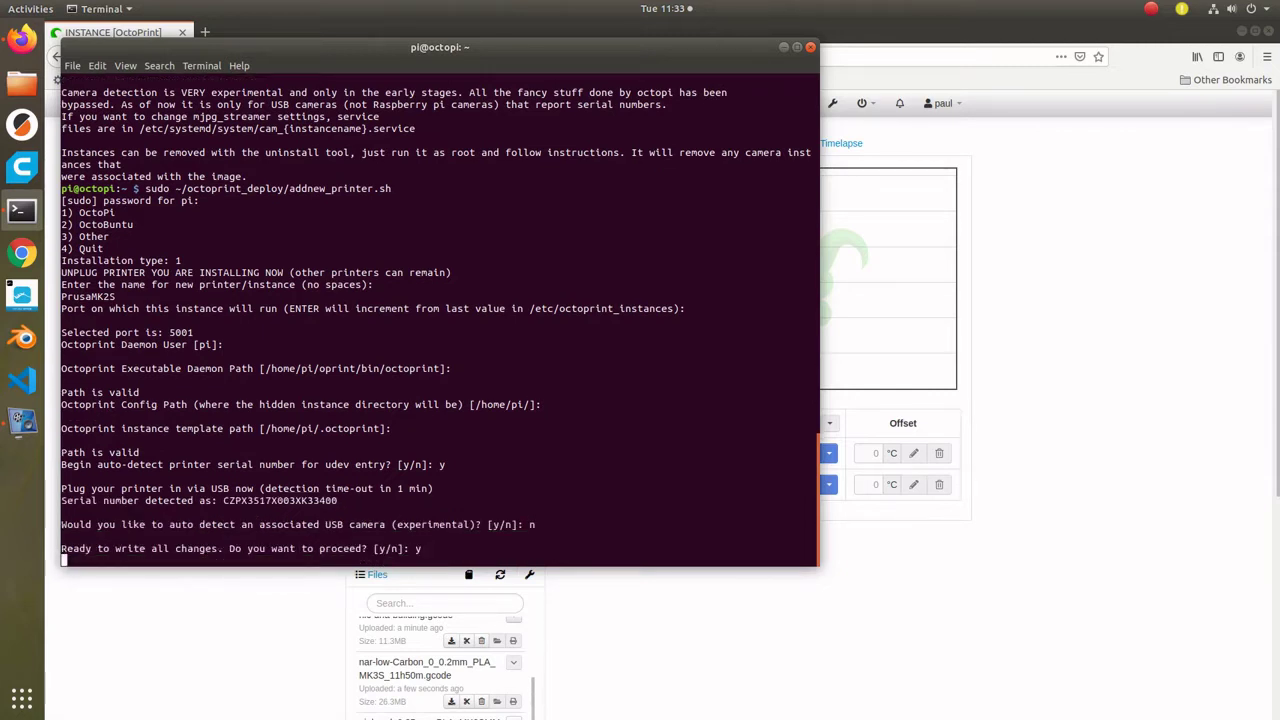
- Add OctoPi instance Hictop1 on port 5002 with udev serial, no camera detection
{"action": "key", "text": "Up"}
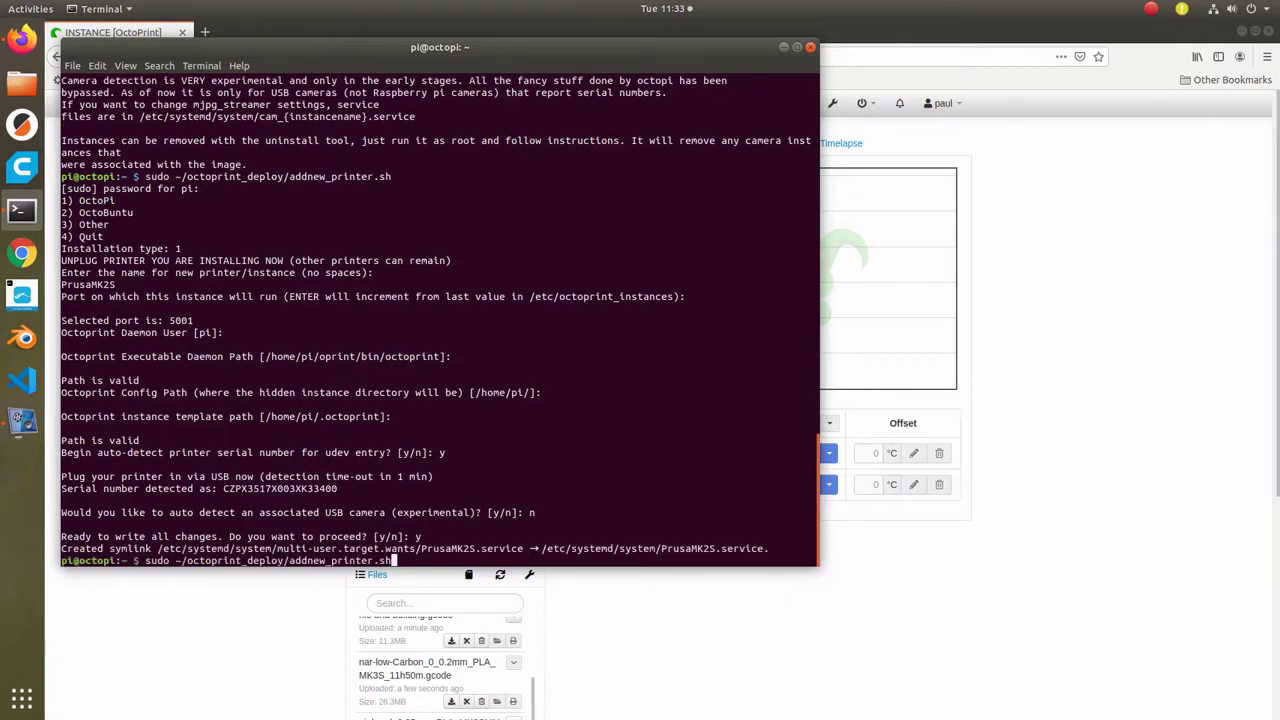
{"action": "key", "text": "Return"}
{"action": "type", "text": "1"}
{"action": "key", "text": "Return"}
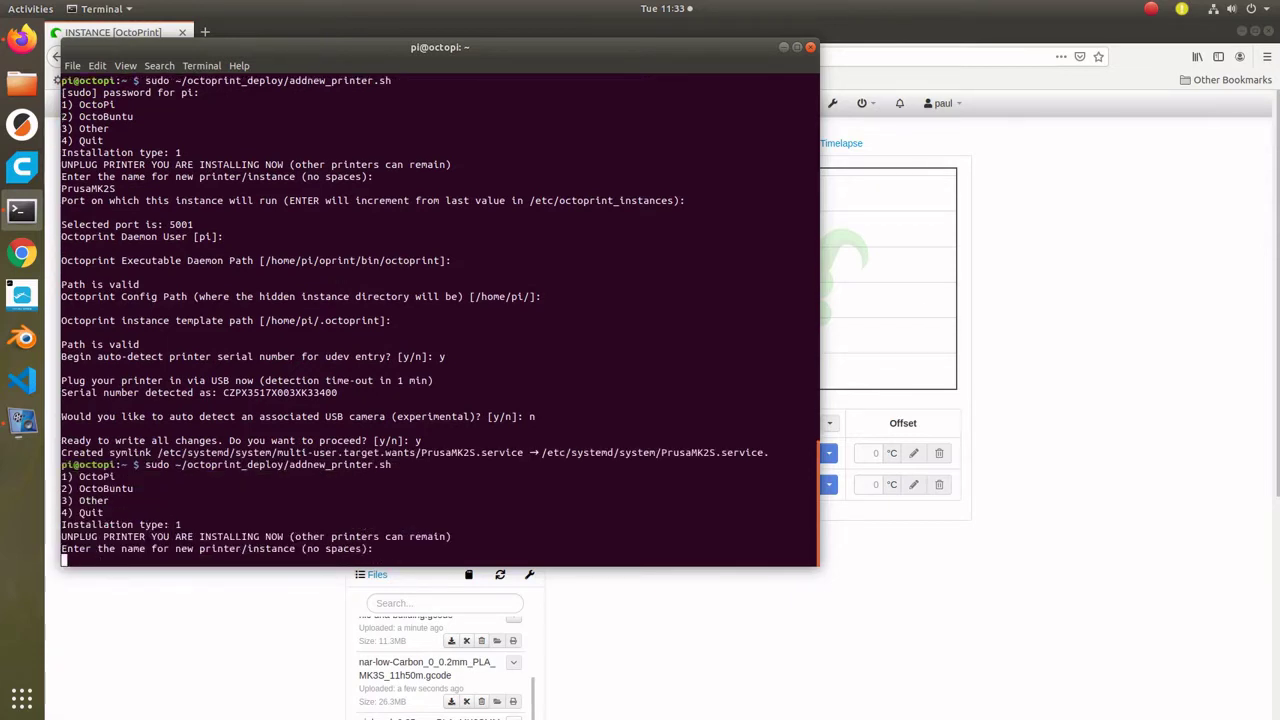
{"action": "type", "text": "Hictop1"}
{"action": "key", "text": "Return"}
{"action": "key", "text": "Return"}
{"action": "key", "text": "Return"}
{"action": "key", "text": "Return"}
{"action": "key", "text": "Return"}
{"action": "key", "text": "Return"}
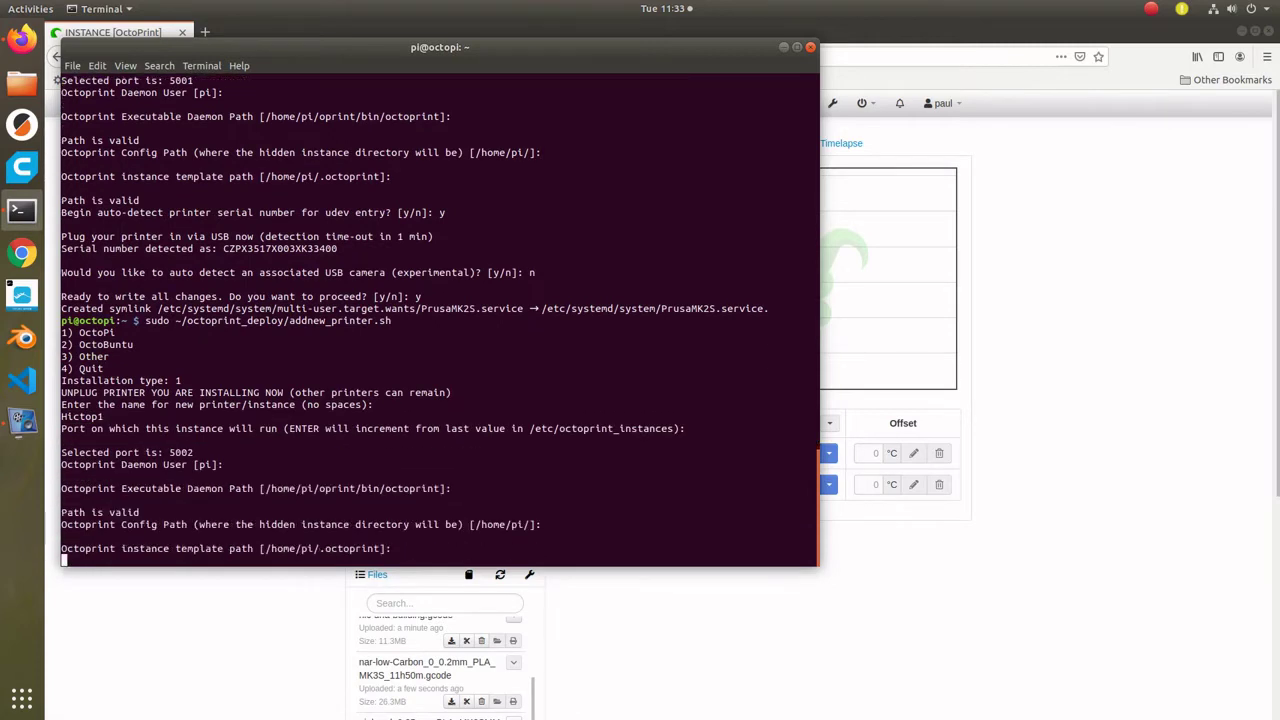
{"action": "type", "text": "y"}
{"action": "key", "text": "Return"}
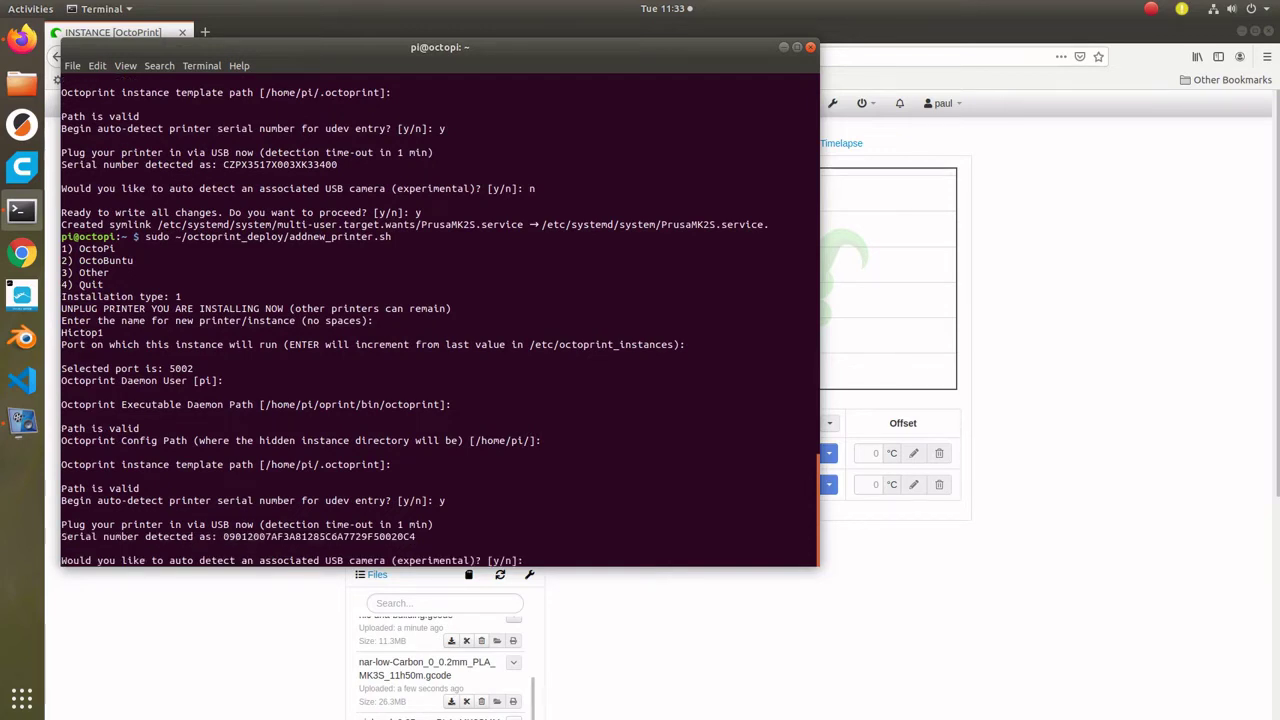
{"action": "type", "text": "n"}
{"action": "key", "text": "Return"}
{"action": "type", "text": "y"}
{"action": "key", "text": "Return"}
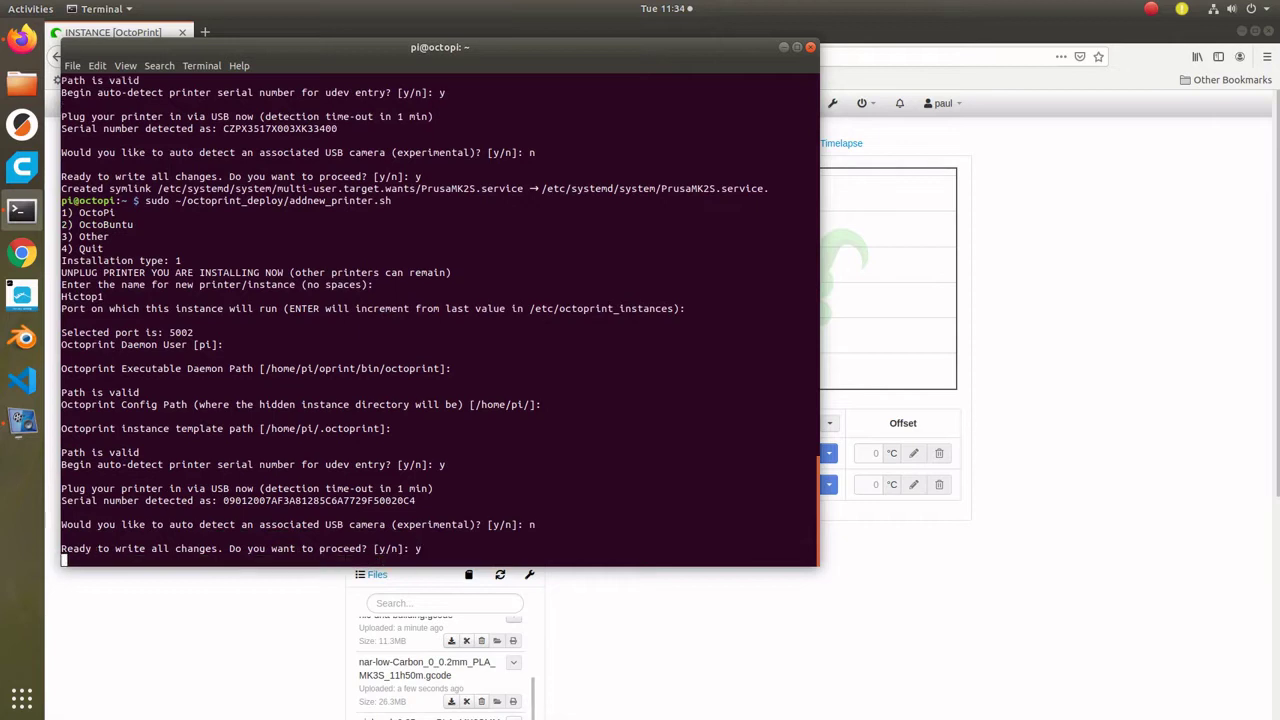
- Add OctoPi instance Hictop2 on port 5003 with default paths, udev serial and no camera
{"action": "key", "text": "Up"}
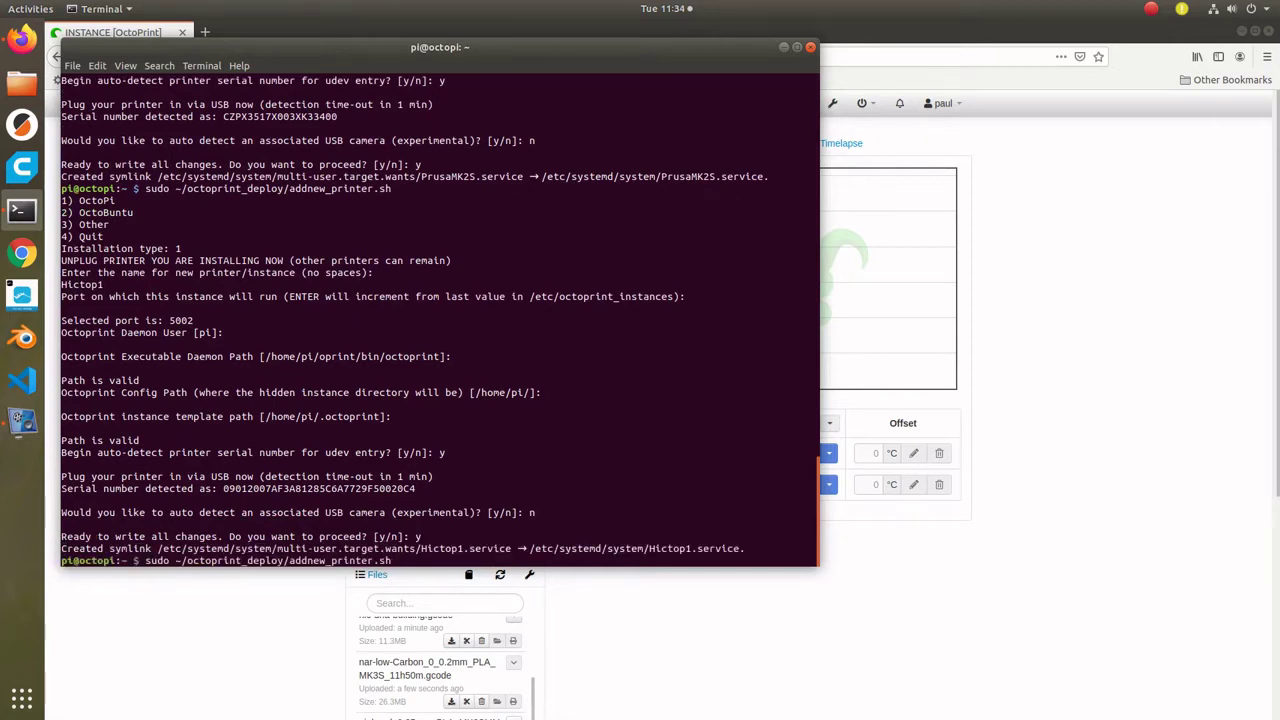
{"action": "key", "text": "Return"}
{"action": "type", "text": "1"}
{"action": "key", "text": "Return"}
{"action": "type", "text": "Hictop2"}
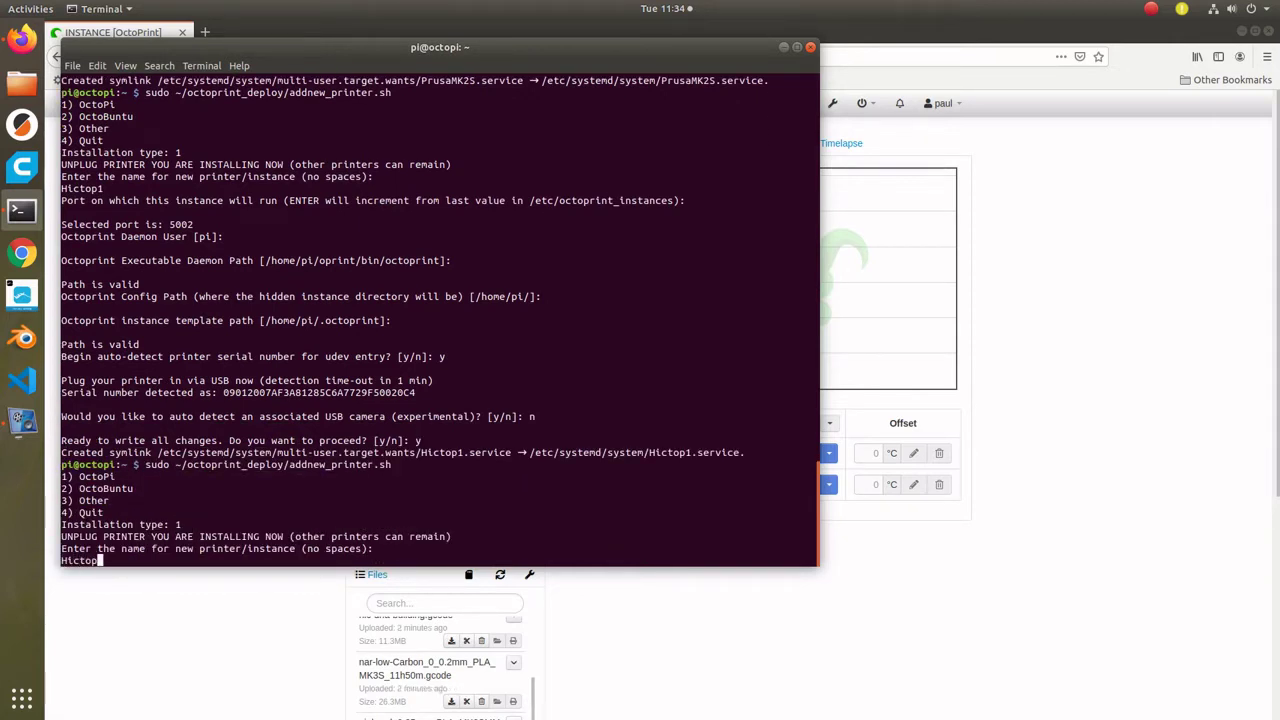
{"action": "key", "text": "Return"}
{"action": "key", "text": "Return"}
{"action": "key", "text": "Return"}
{"action": "key", "text": "Return"}
{"action": "key", "text": "Return"}
{"action": "key", "text": "Return"}
{"action": "type", "text": "y"}
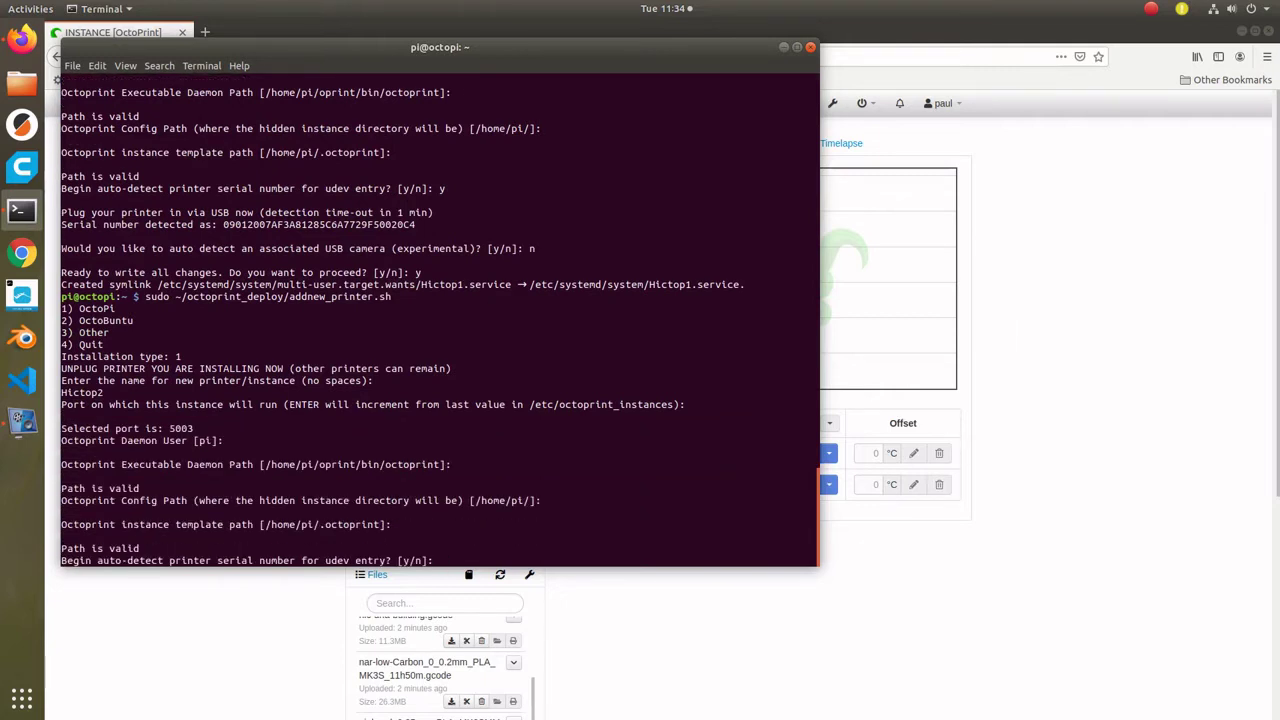
{"action": "key", "text": "Return"}
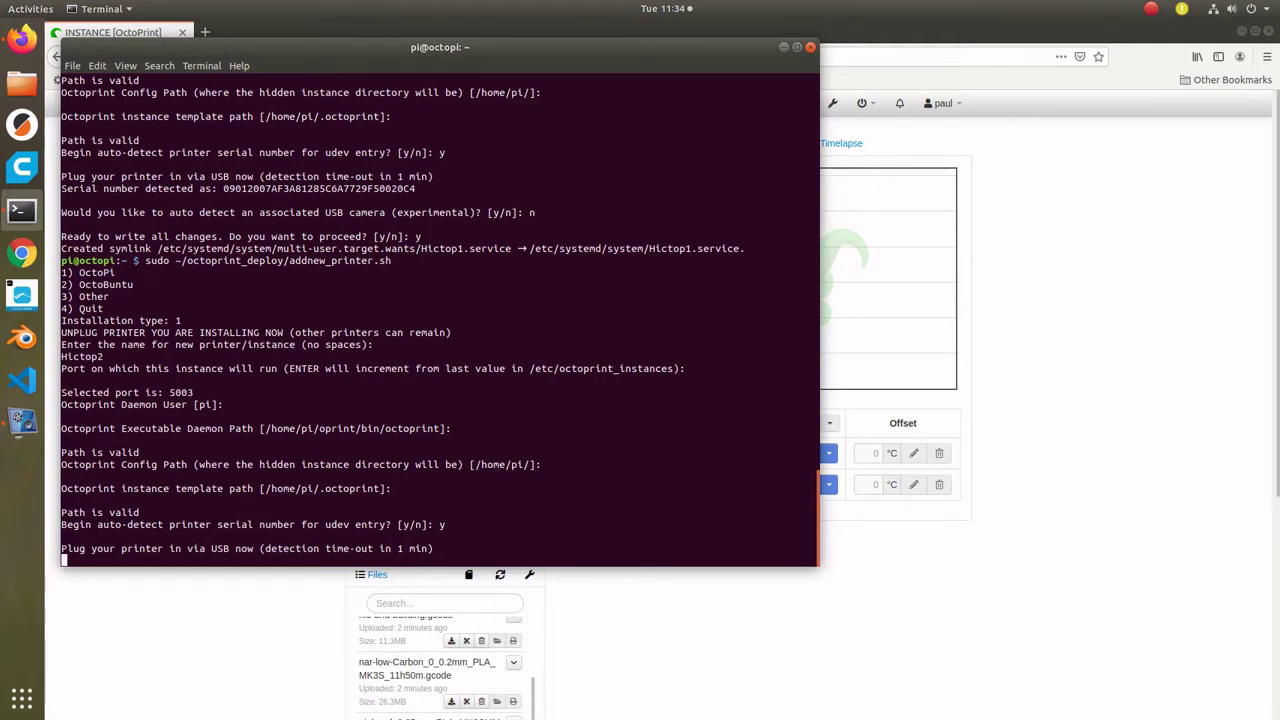
{"action": "type", "text": "n"}
{"action": "key", "text": "Return"}
{"action": "type", "text": "y"}
{"action": "key", "text": "Return"}
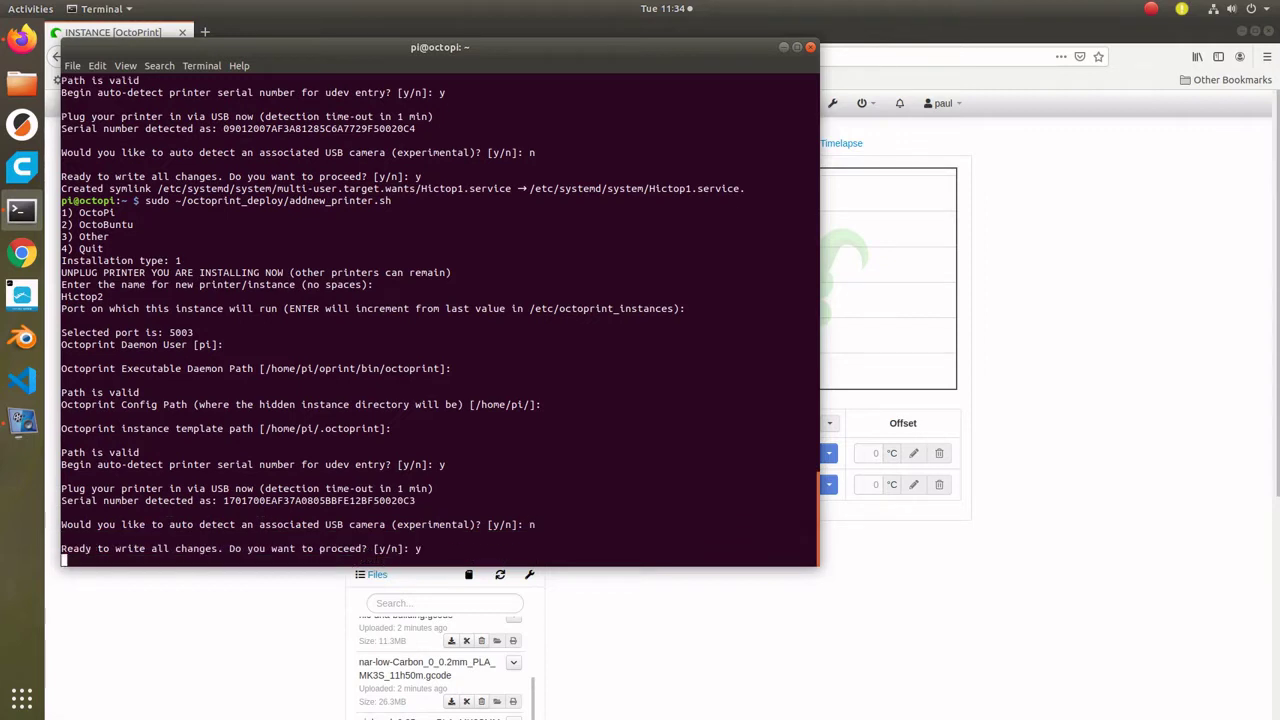
- Add OctoPi instance Hictop3 on port 5004 with udev serial, skipping camera detection
{"action": "key", "text": "Up"}
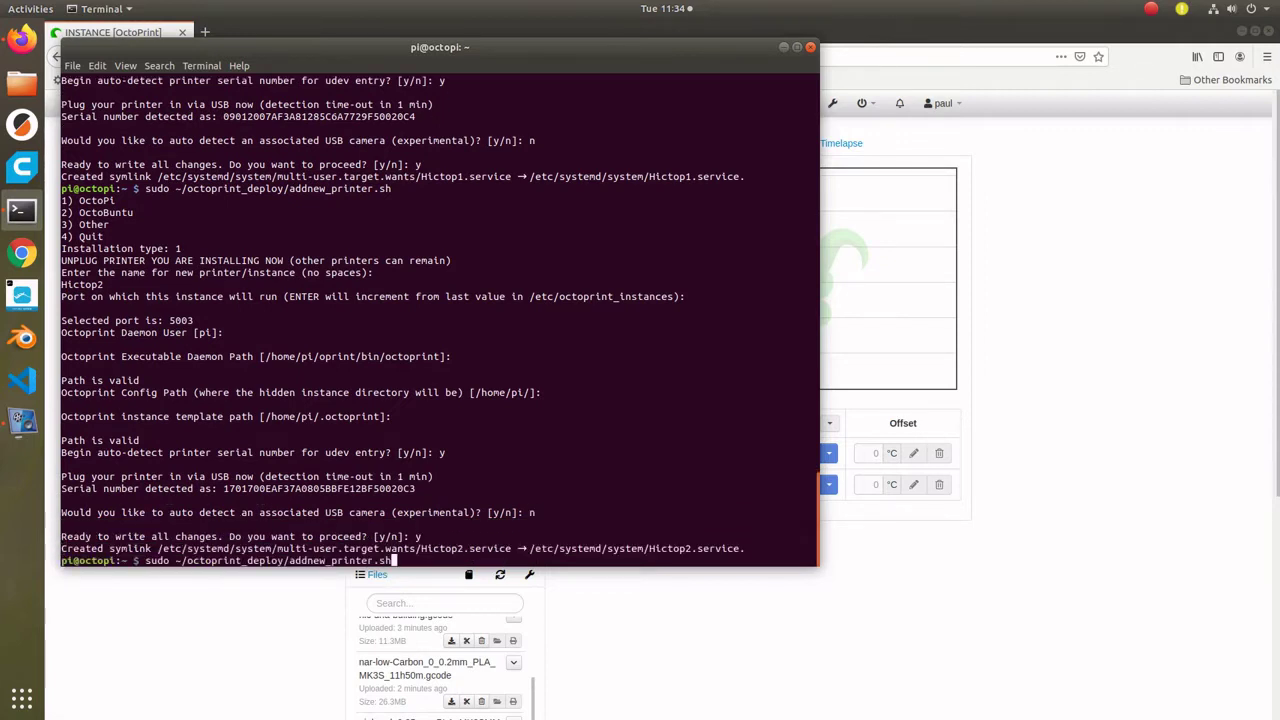
{"action": "key", "text": "Return"}
{"action": "type", "text": "1"}
{"action": "key", "text": "Return"}
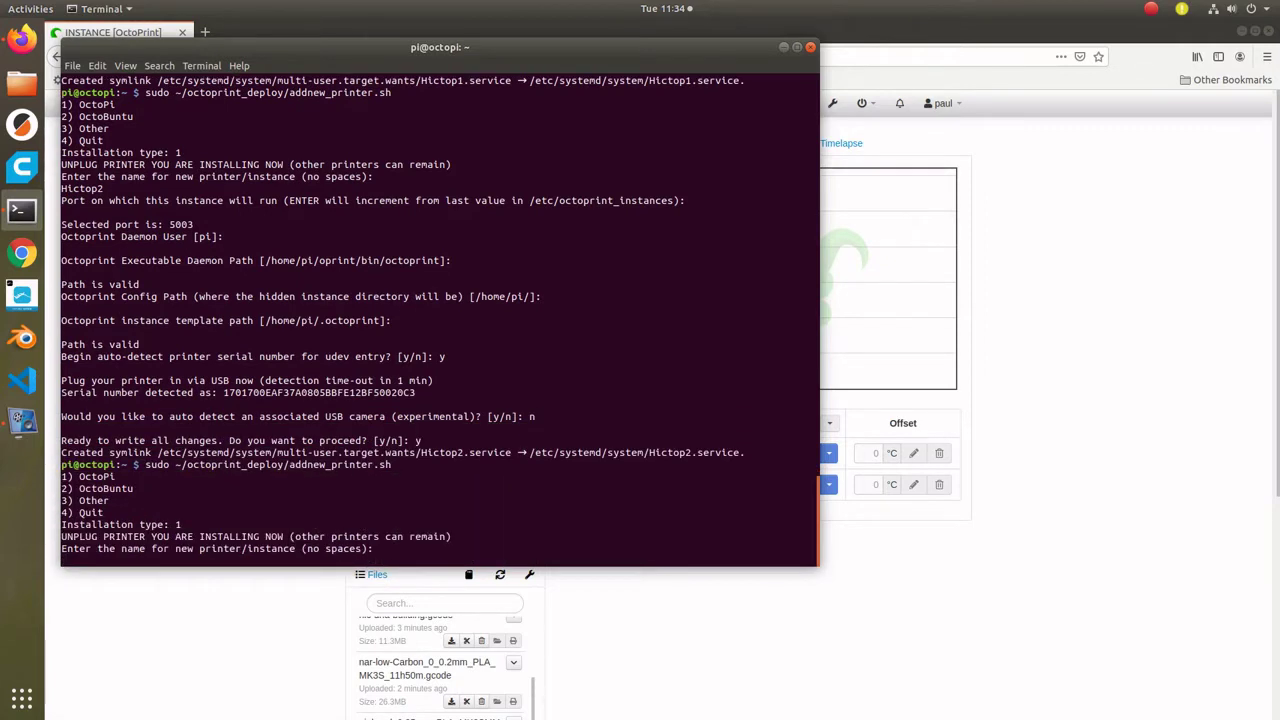
{"action": "type", "text": "Hictop3"}
{"action": "key", "text": "Return"}
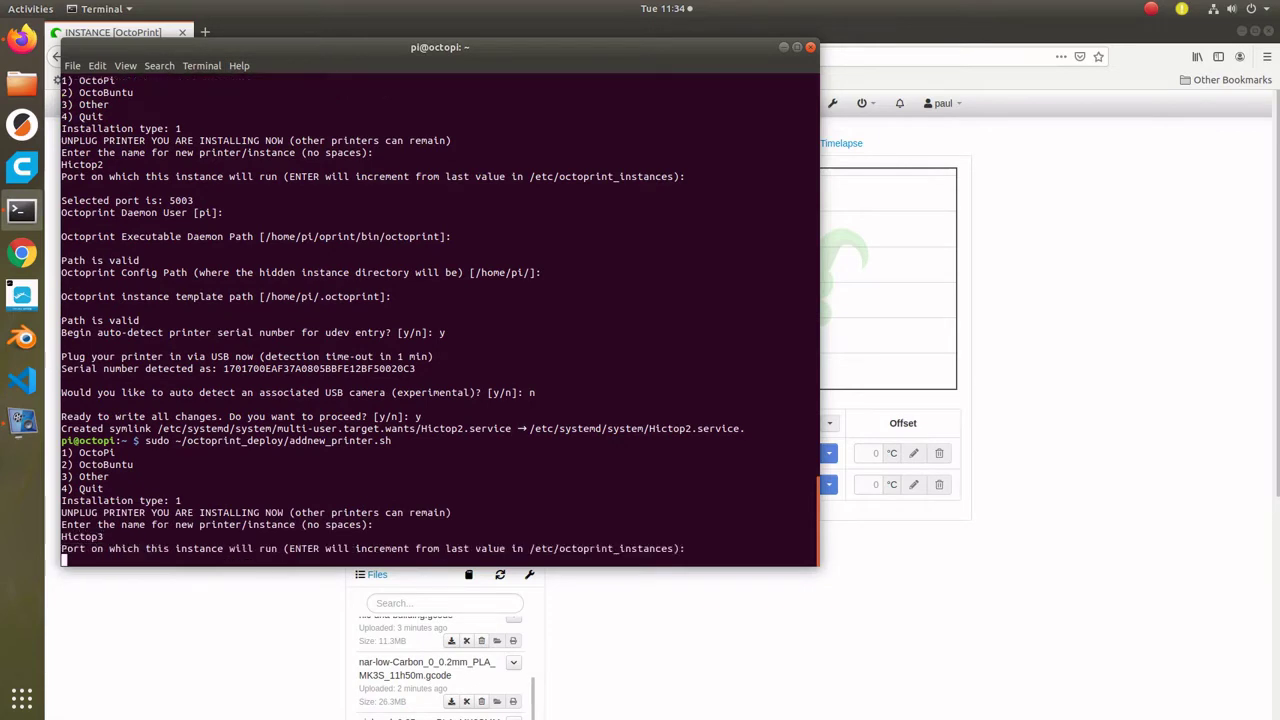
{"action": "key", "text": "Return"}
{"action": "key", "text": "Return"}
{"action": "key", "text": "Return"}
{"action": "key", "text": "Return"}
{"action": "key", "text": "Return"}
{"action": "type", "text": "y"}
{"action": "key", "text": "Return"}
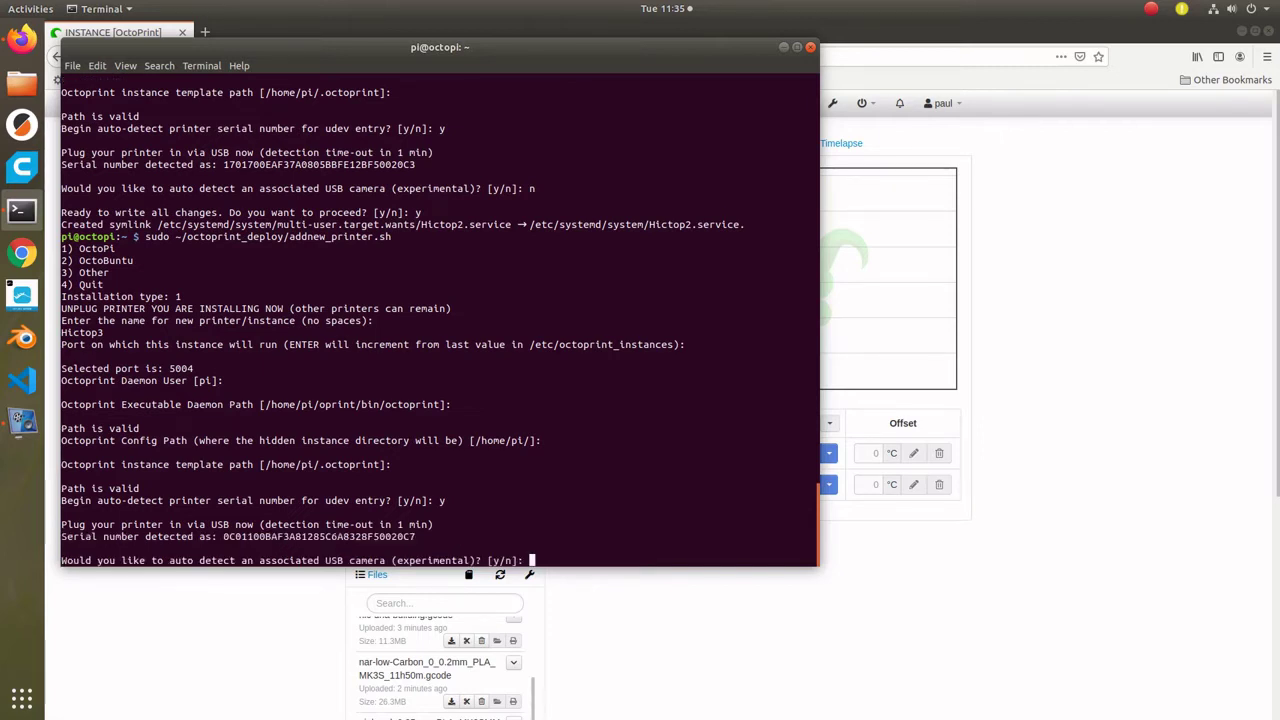
{"action": "type", "text": "n"}
{"action": "key", "text": "Return"}
{"action": "type", "text": "y"}
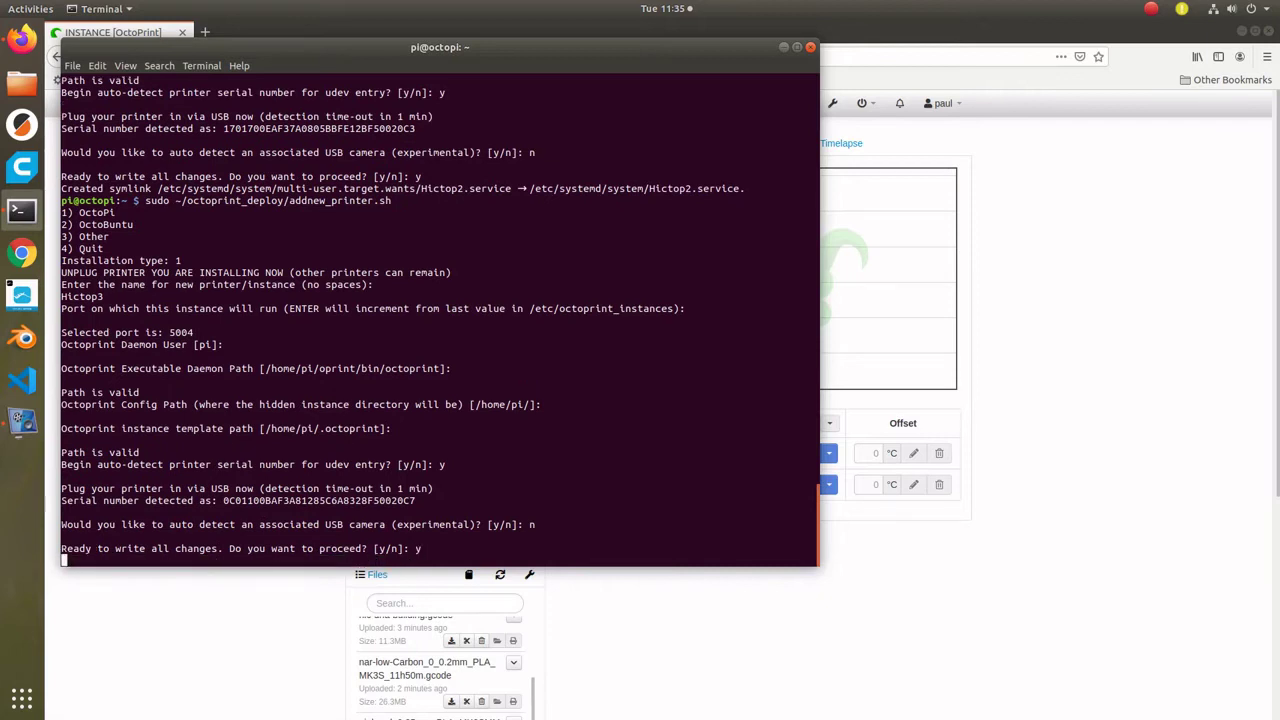
{"action": "key", "text": "Up"}
- Add the Hictop4 instance with printer serial auto-detection, no USB camera, and save the changes
{"action": "key", "text": "Return"}
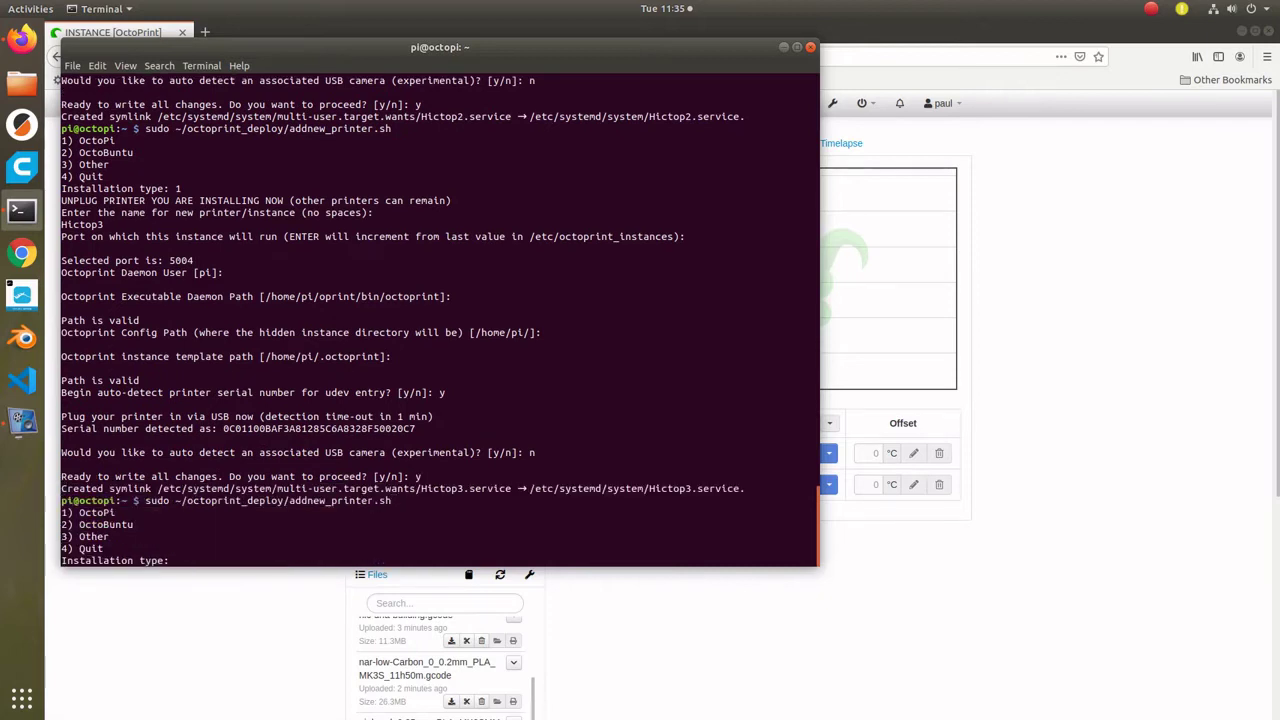
{"action": "type", "text": "1"}
{"action": "key", "text": "Return"}
{"action": "type", "text": "Hictop4"}
{"action": "key", "text": "Return"}
{"action": "key", "text": "Return"}
{"action": "key", "text": "Return"}
{"action": "key", "text": "Return"}
{"action": "key", "text": "Return"}
{"action": "key", "text": "Return"}
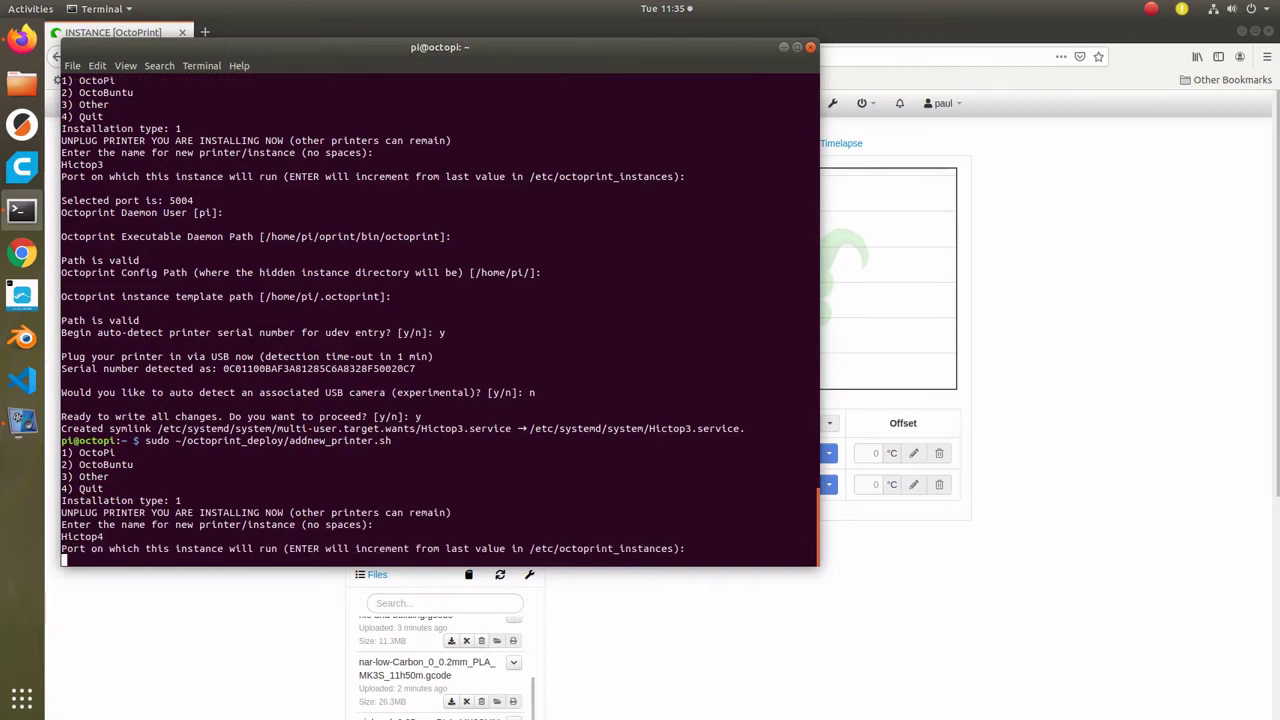
{"action": "type", "text": "y"}
{"action": "key", "text": "Return"}
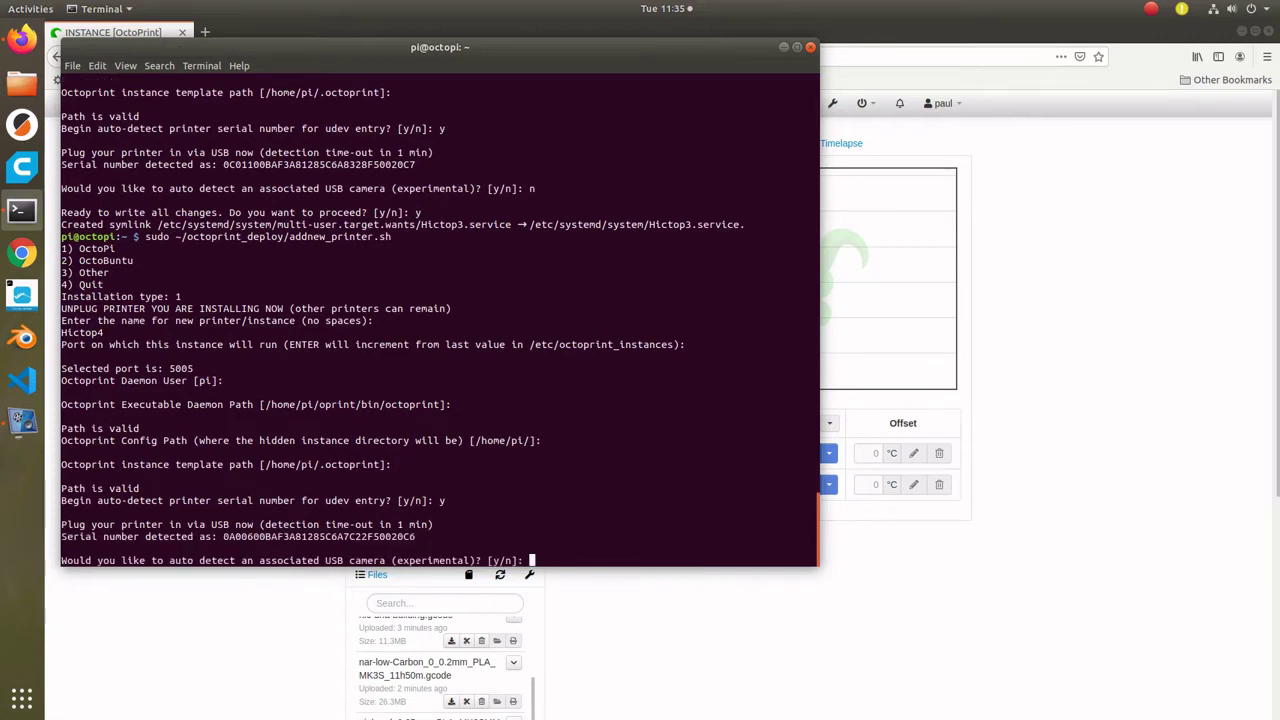
{"action": "type", "text": "n"}
{"action": "key", "text": "Return"}
{"action": "type", "text": "y"}
{"action": "key", "text": "Return"}
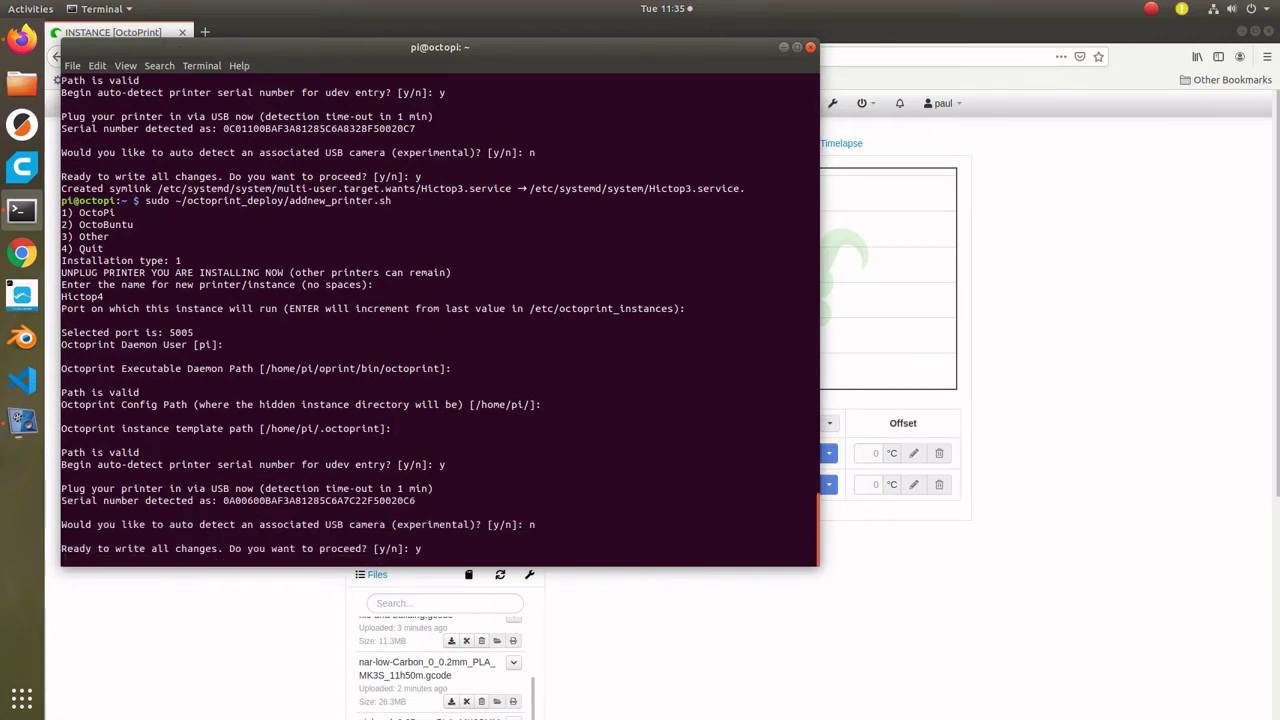
- Add the CR10-1 instance with default paths, serial auto-detection and no camera
{"action": "key", "text": "Up"}
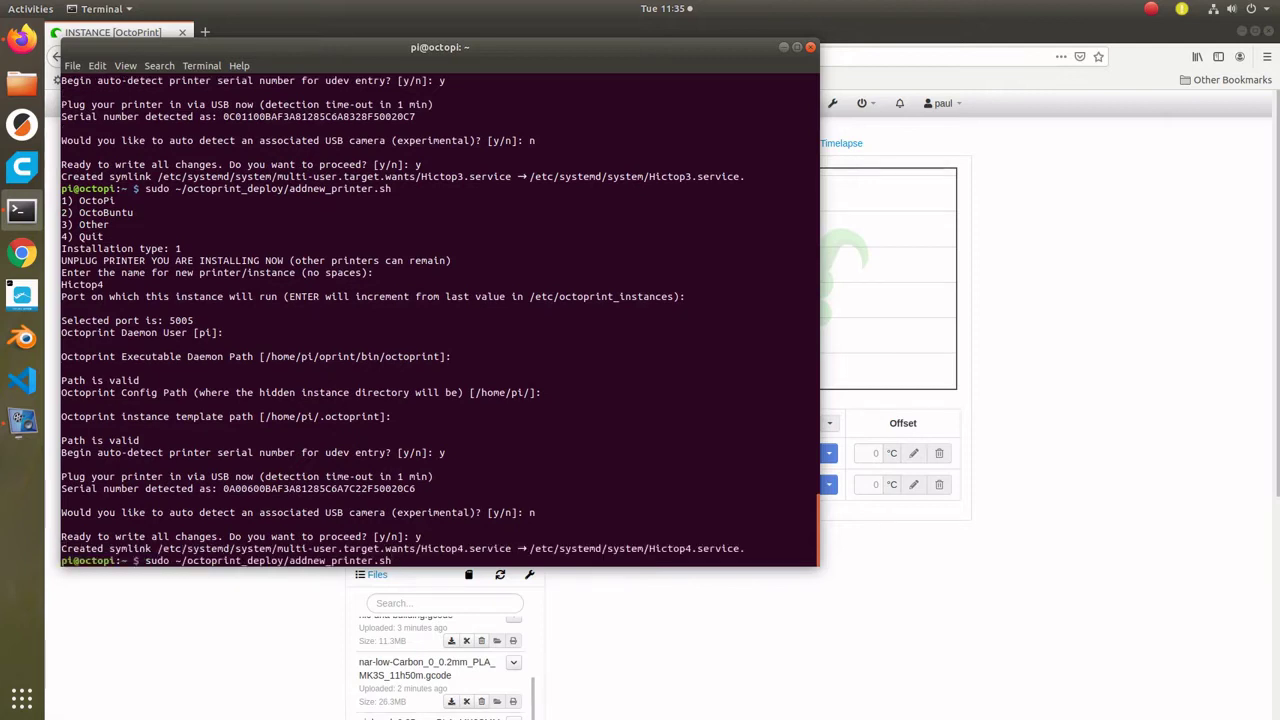
{"action": "key", "text": "Return"}
{"action": "type", "text": "1"}
{"action": "key", "text": "Return"}
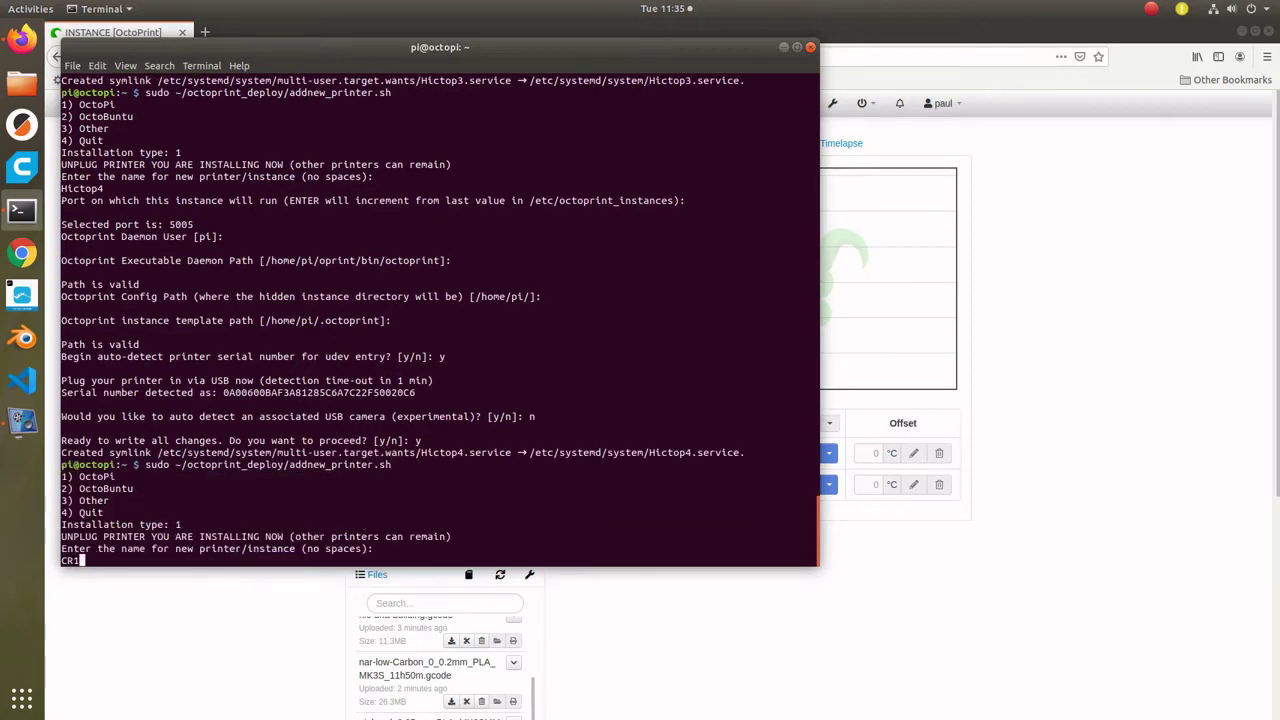
{"action": "type", "text": "CR10-1"}
{"action": "key", "text": "Return"}
{"action": "key", "text": "Return"}
{"action": "key", "text": "Return"}
{"action": "key", "text": "Return"}
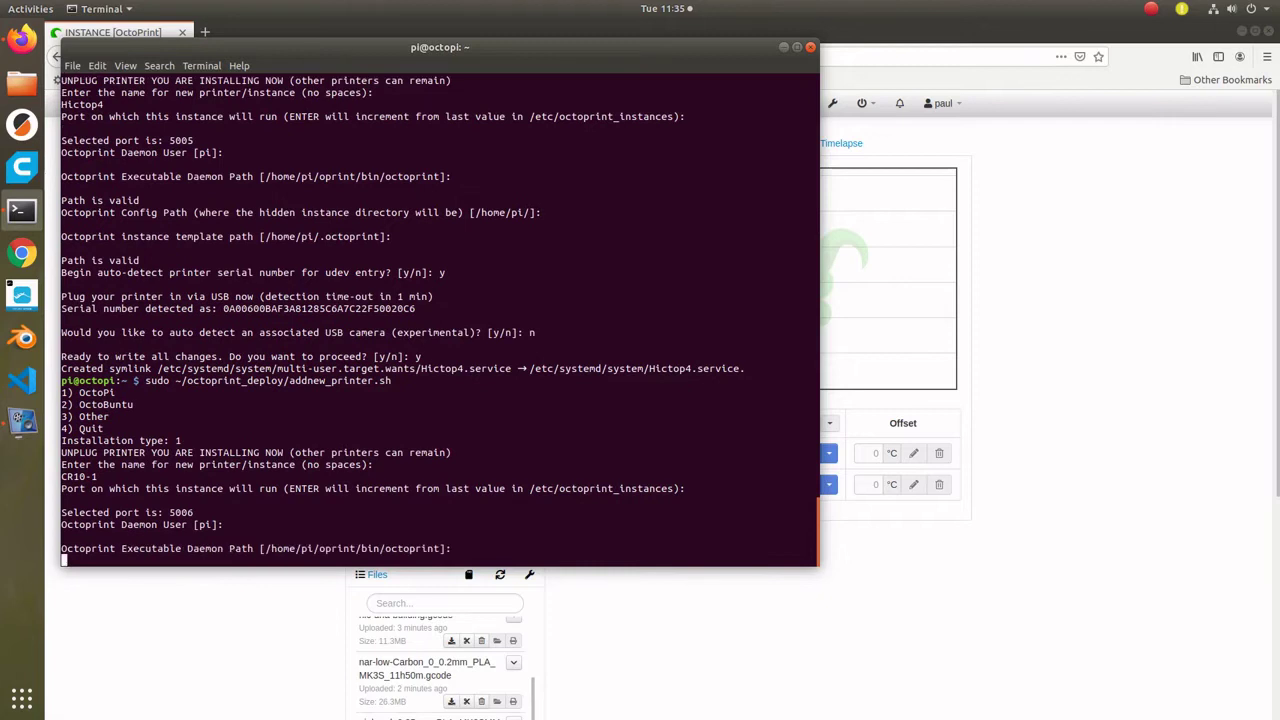
{"action": "key", "text": "Return"}
{"action": "key", "text": "Return"}
{"action": "type", "text": "y"}
{"action": "key", "text": "Return"}
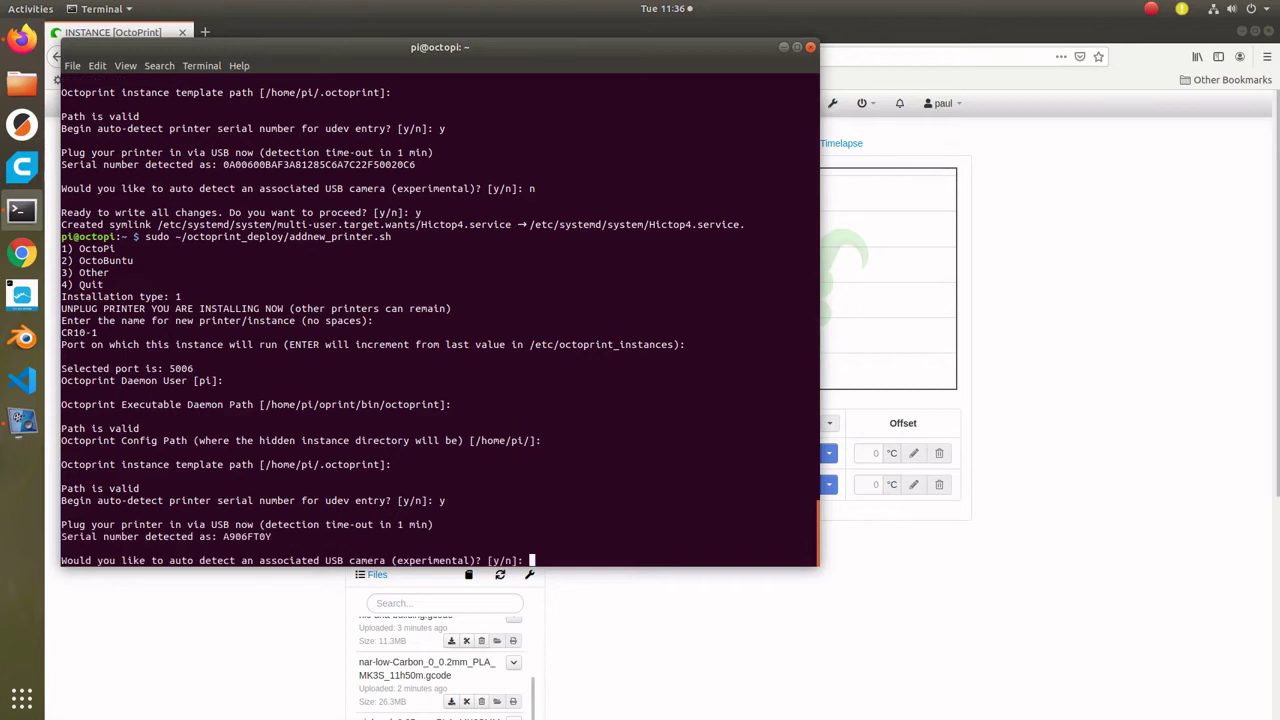
{"action": "type", "text": "n"}
{"action": "key", "text": "Return"}
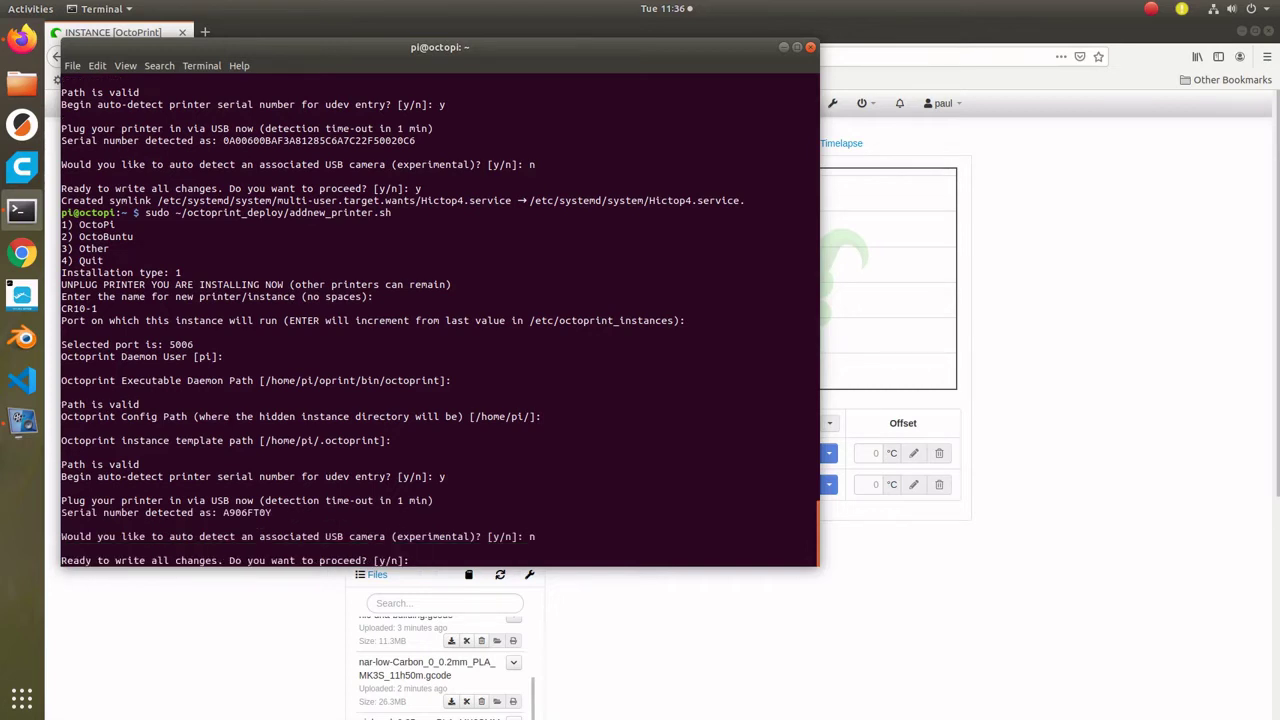
{"action": "type", "text": "y"}
{"action": "key", "text": "Return"}
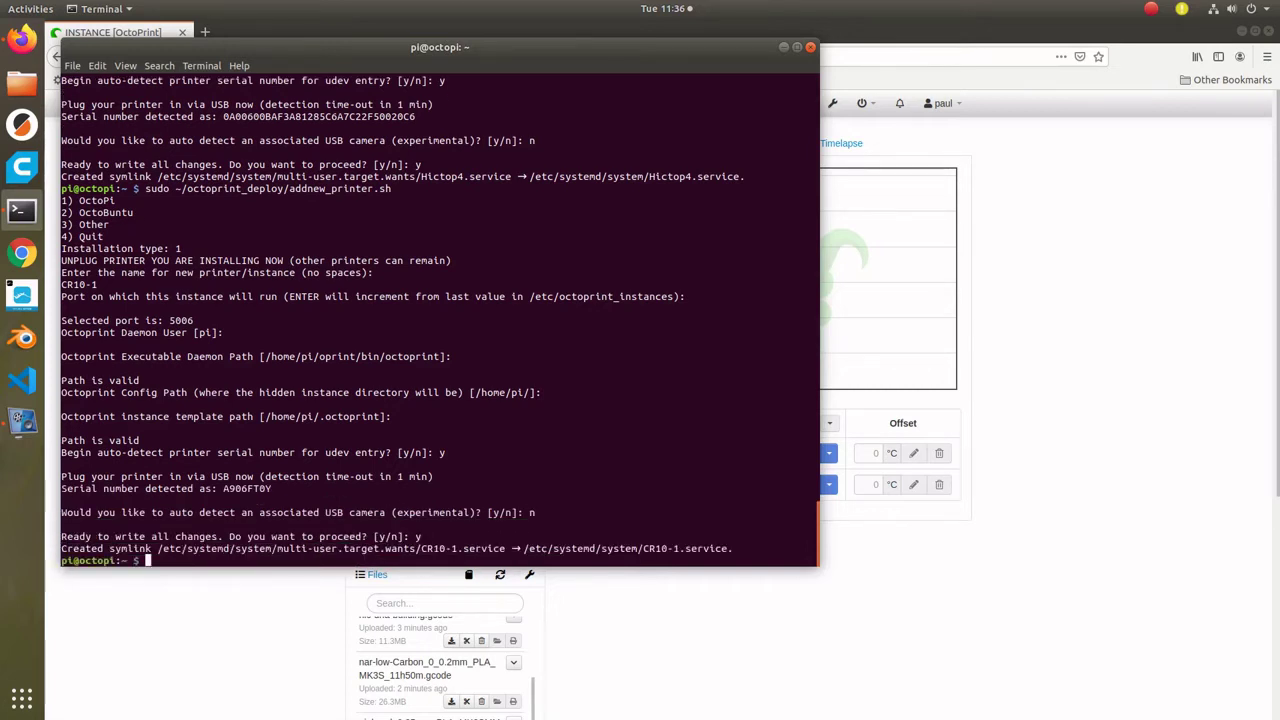
- Add the CR10-2 instance on port 5007 with serial auto-detection and no camera
{"action": "key", "text": "Up"}
{"action": "key", "text": "Return"}
{"action": "type", "text": "1"}
{"action": "key", "text": "Return"}
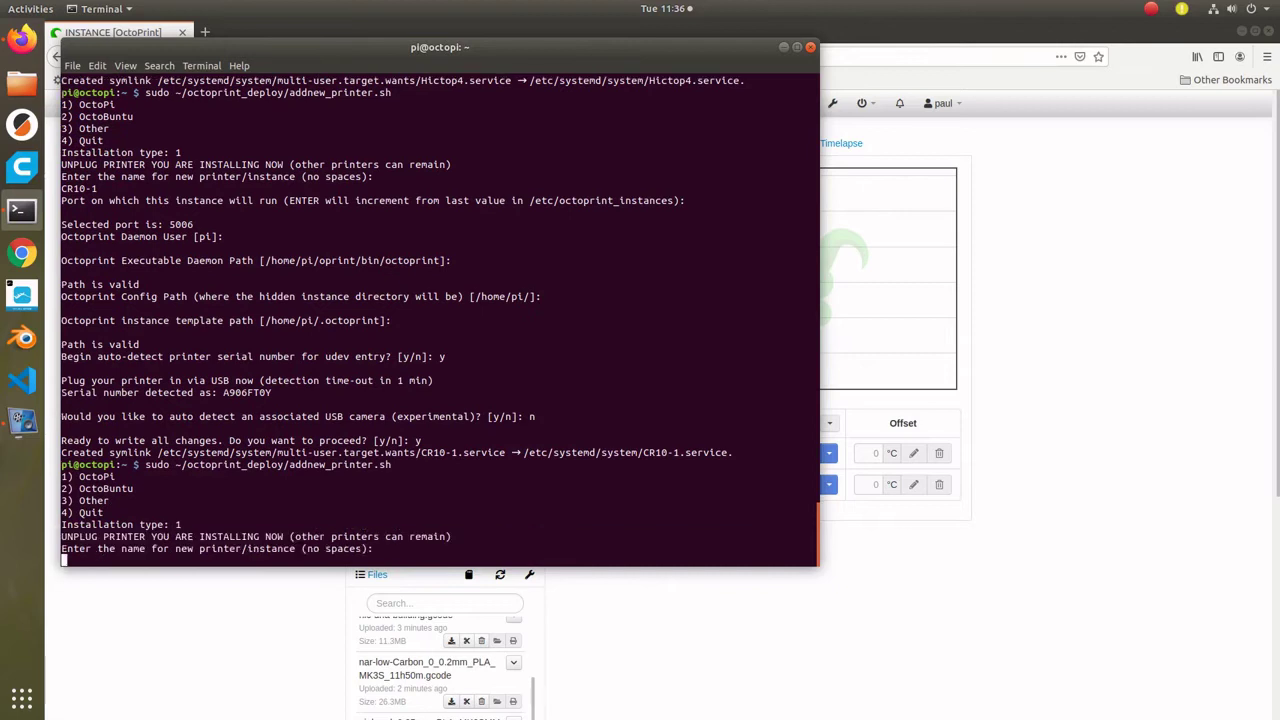
{"action": "type", "text": "CR10-2"}
{"action": "key", "text": "Return"}
{"action": "key", "text": "Return"}
{"action": "key", "text": "Return"}
{"action": "key", "text": "Return"}
{"action": "key", "text": "Return"}
{"action": "key", "text": "Return"}
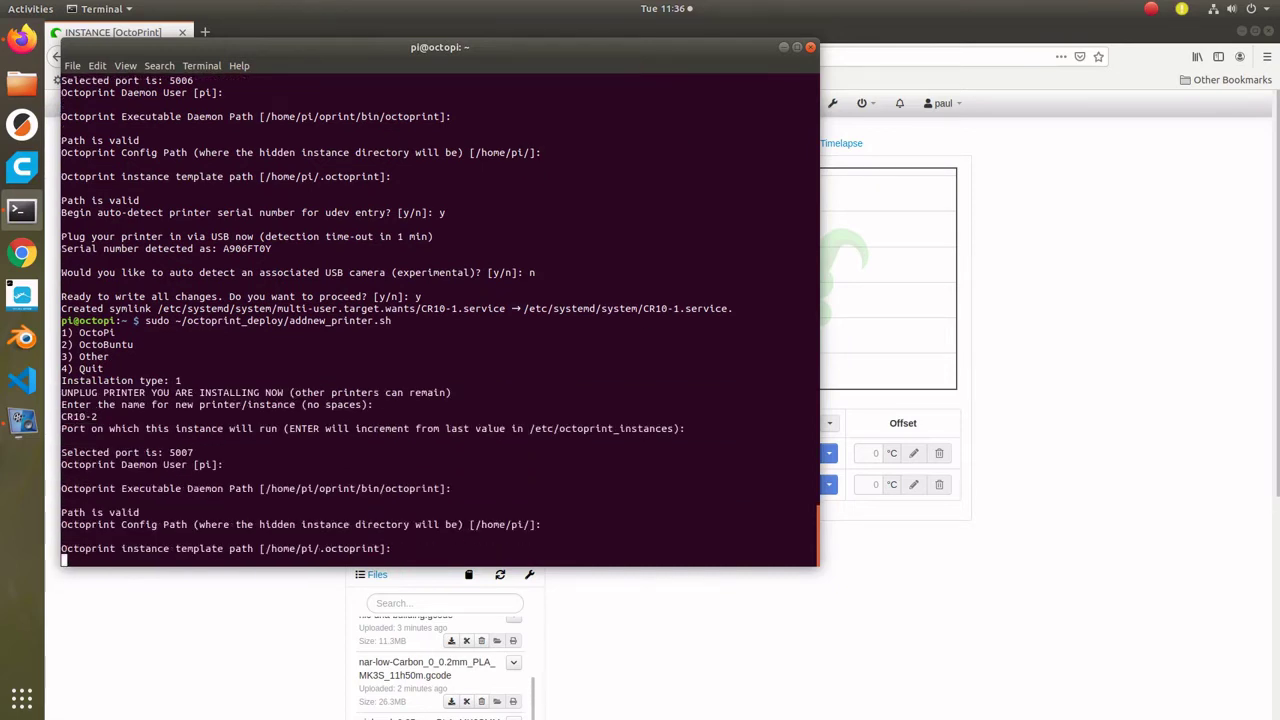
{"action": "type", "text": "y"}
{"action": "key", "text": "Return"}
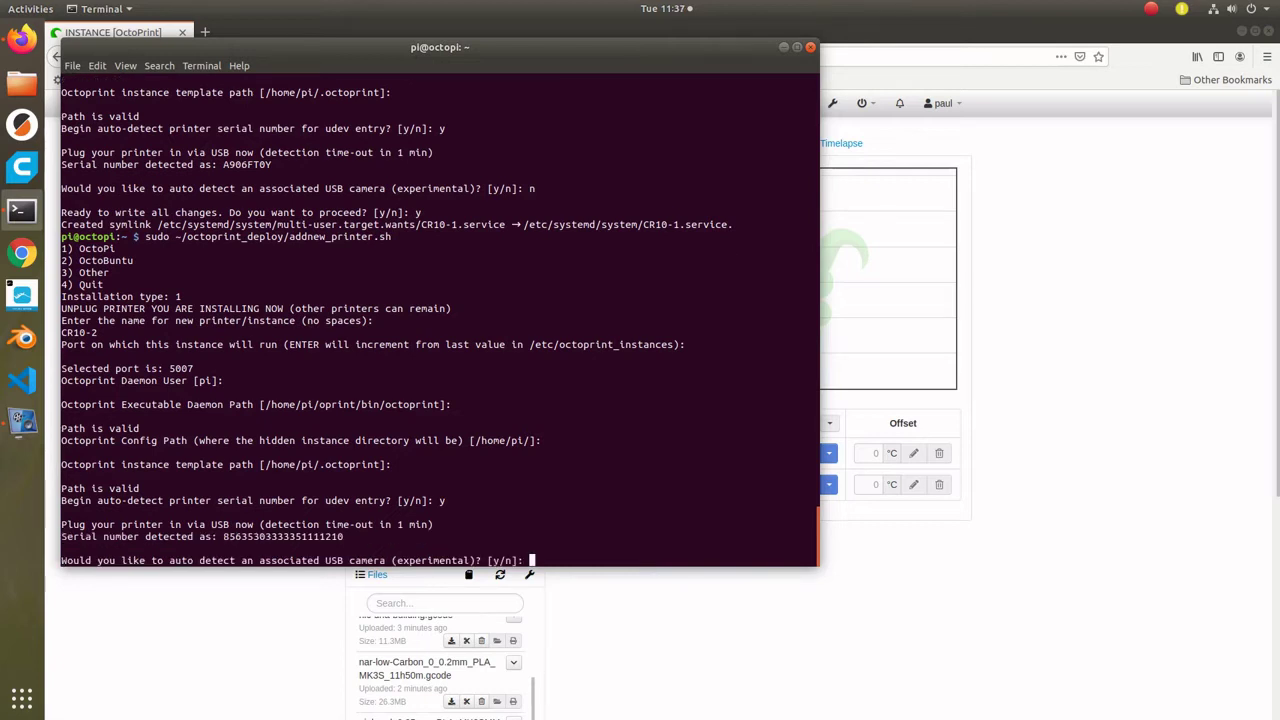
{"action": "type", "text": "n"}
{"action": "key", "text": "Return"}
{"action": "type", "text": "y"}
{"action": "key", "text": "Return"}
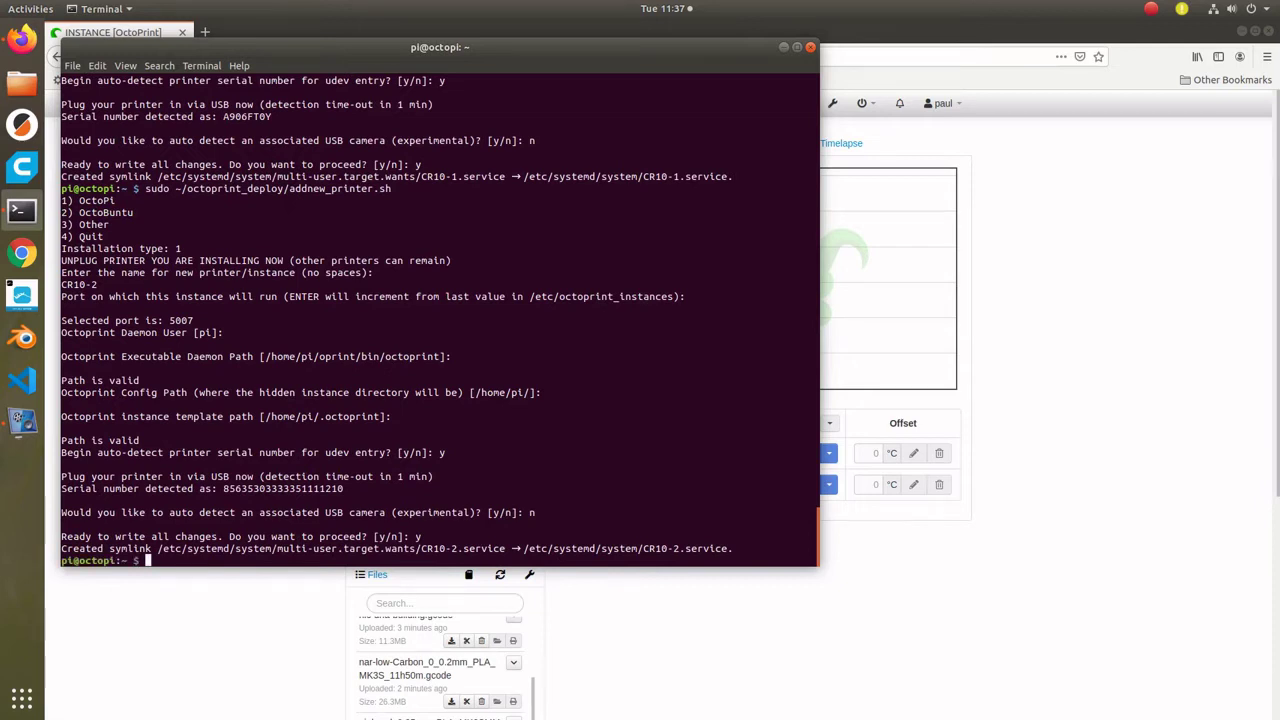
- Add the PrusaMK3-1 instance on port 5008 with serial auto-detection and no camera
{"action": "key", "text": "Up"}
{"action": "key", "text": "Return"}
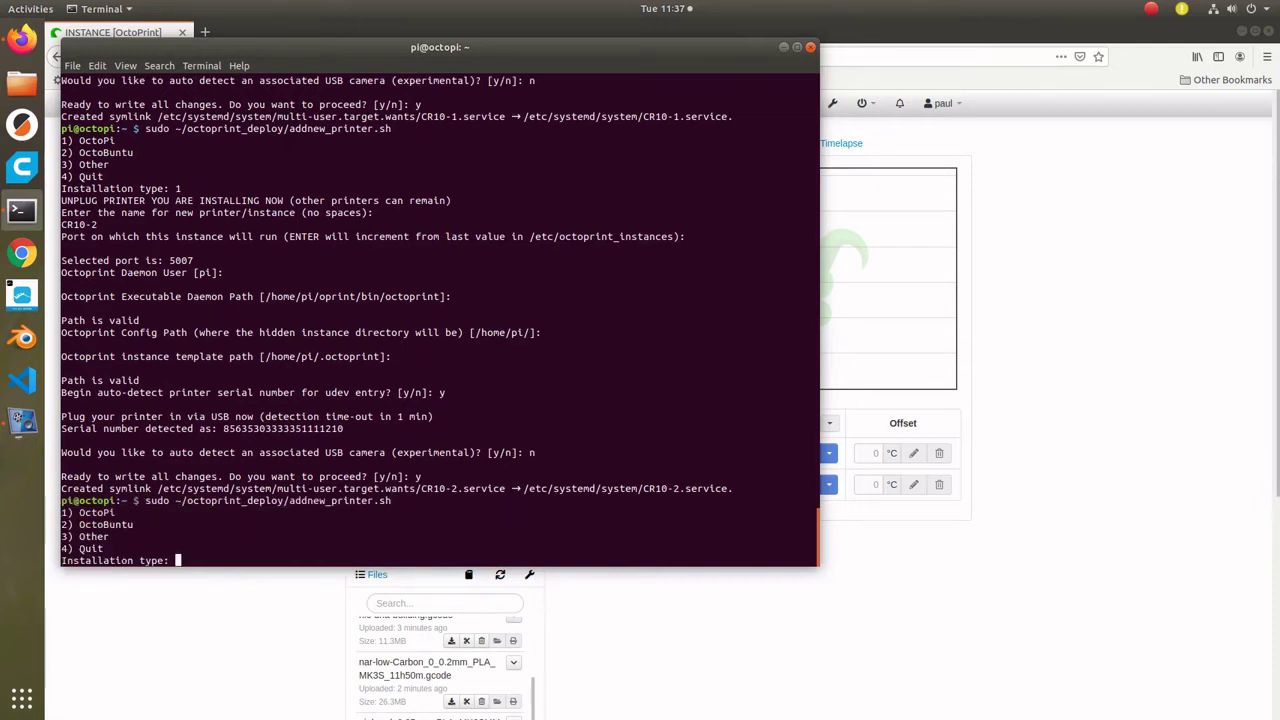
{"action": "type", "text": "1"}
{"action": "key", "text": "Return"}
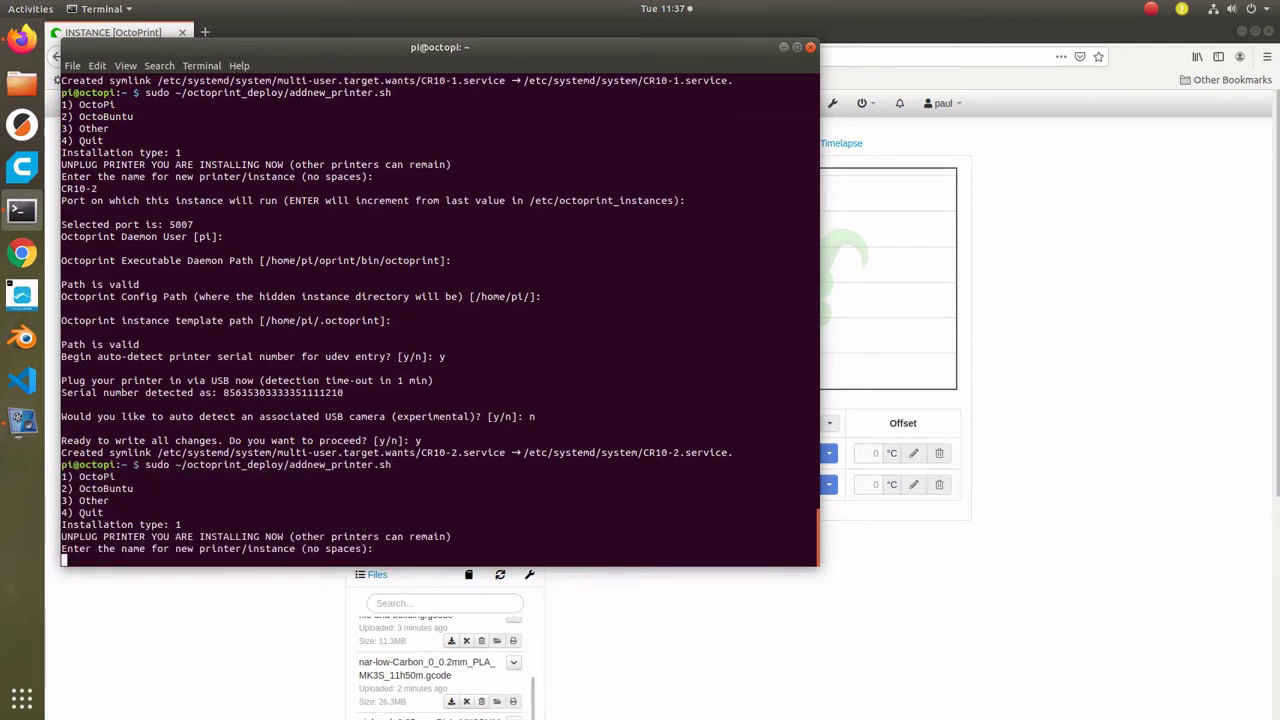
{"action": "type", "text": "PrusaMK3-1"}
{"action": "key", "text": "Return"}
{"action": "key", "text": "Return"}
{"action": "key", "text": "Return"}
{"action": "key", "text": "Return"}
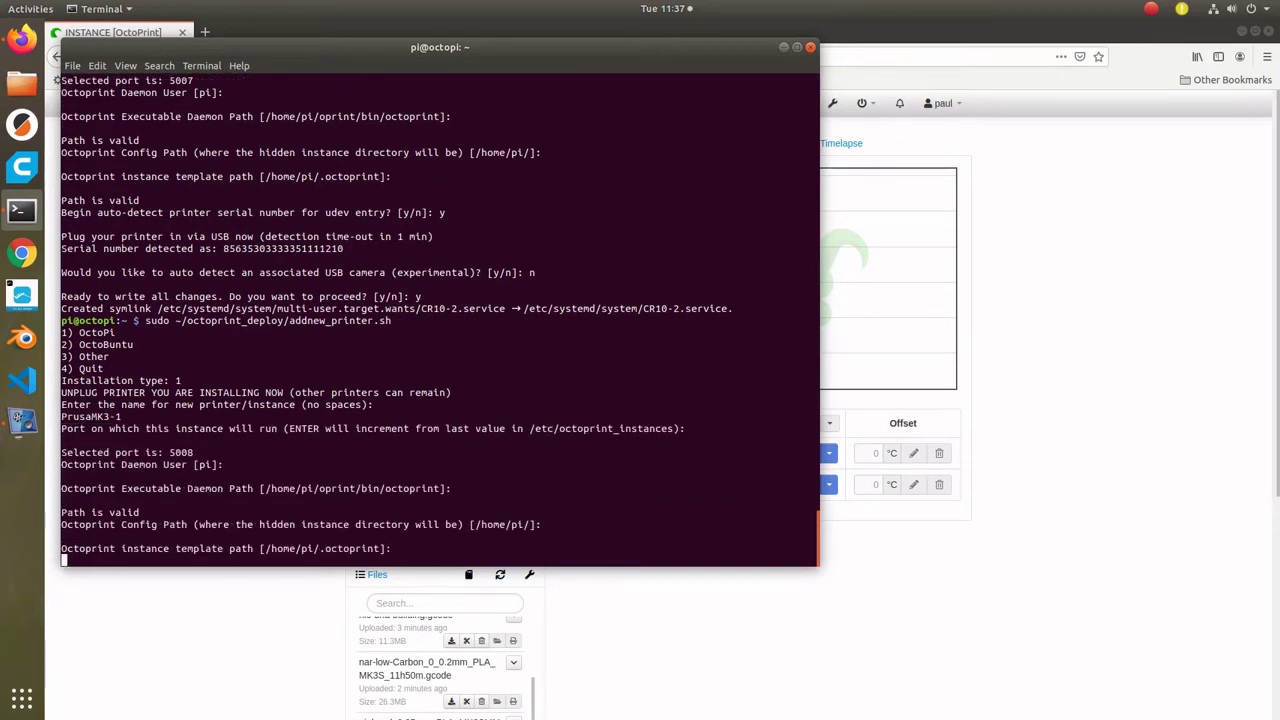
{"action": "key", "text": "Return"}
{"action": "type", "text": "y"}
{"action": "key", "text": "Return"}
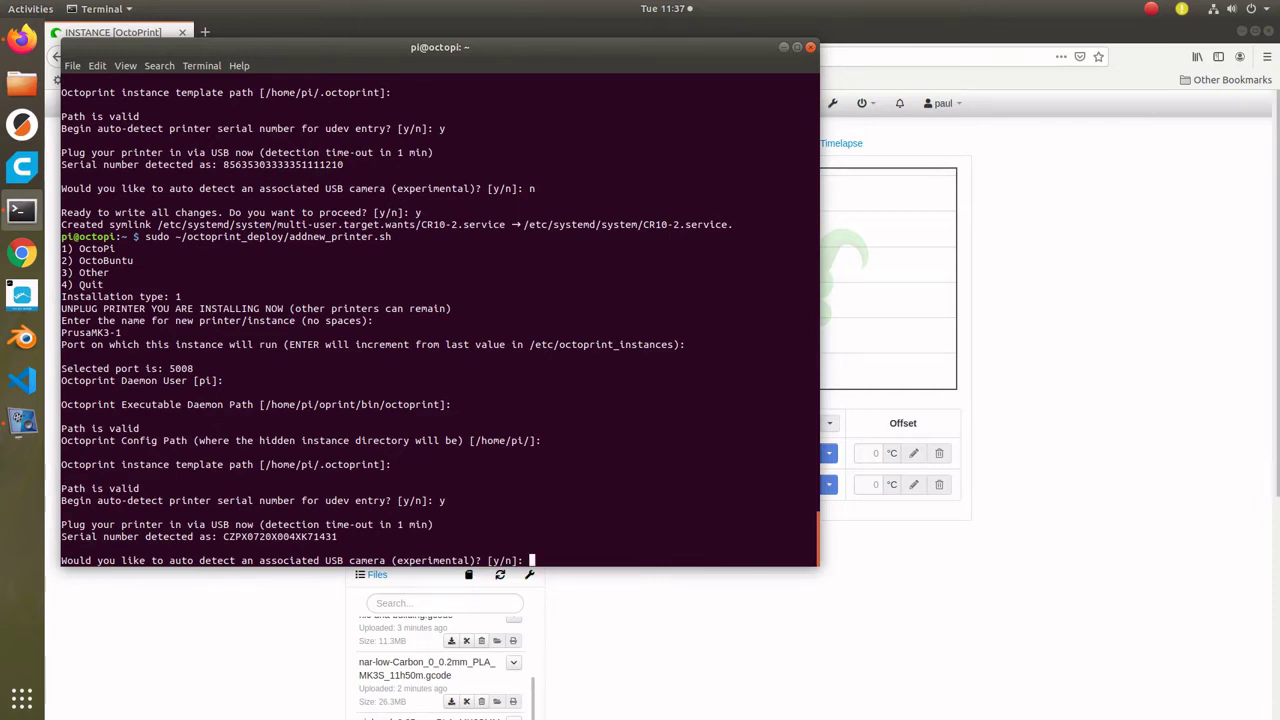
{"action": "type", "text": "n"}
{"action": "key", "text": "Return"}
{"action": "type", "text": "y"}
{"action": "key", "text": "Return"}
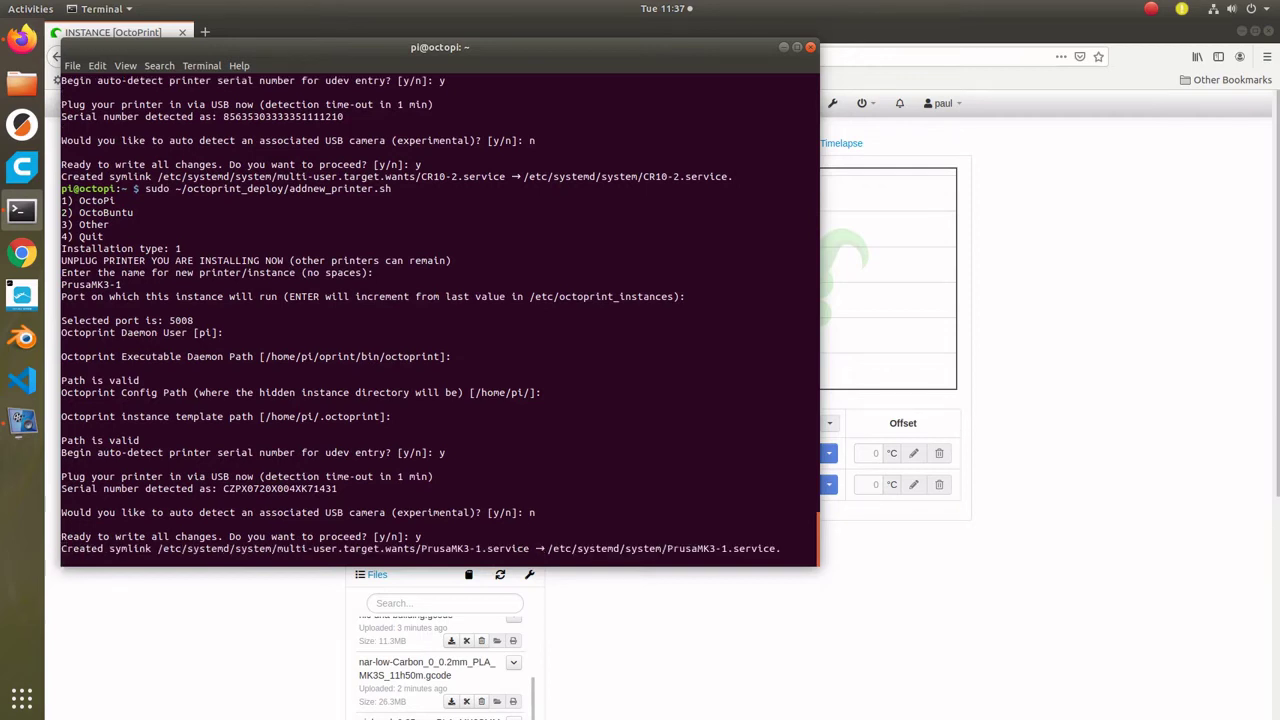
- Start another addnew_printer.sh run, selecting the OctoPi installation type
{"action": "key", "text": "Up"}
{"action": "key", "text": "Return"}
{"action": "type", "text": "1"}
{"action": "key", "text": "Return"}
- Abort the empty-name run, then add PrusaMK3-2 with serial auto-detection and no camera
{"action": "key", "text": "Return"}
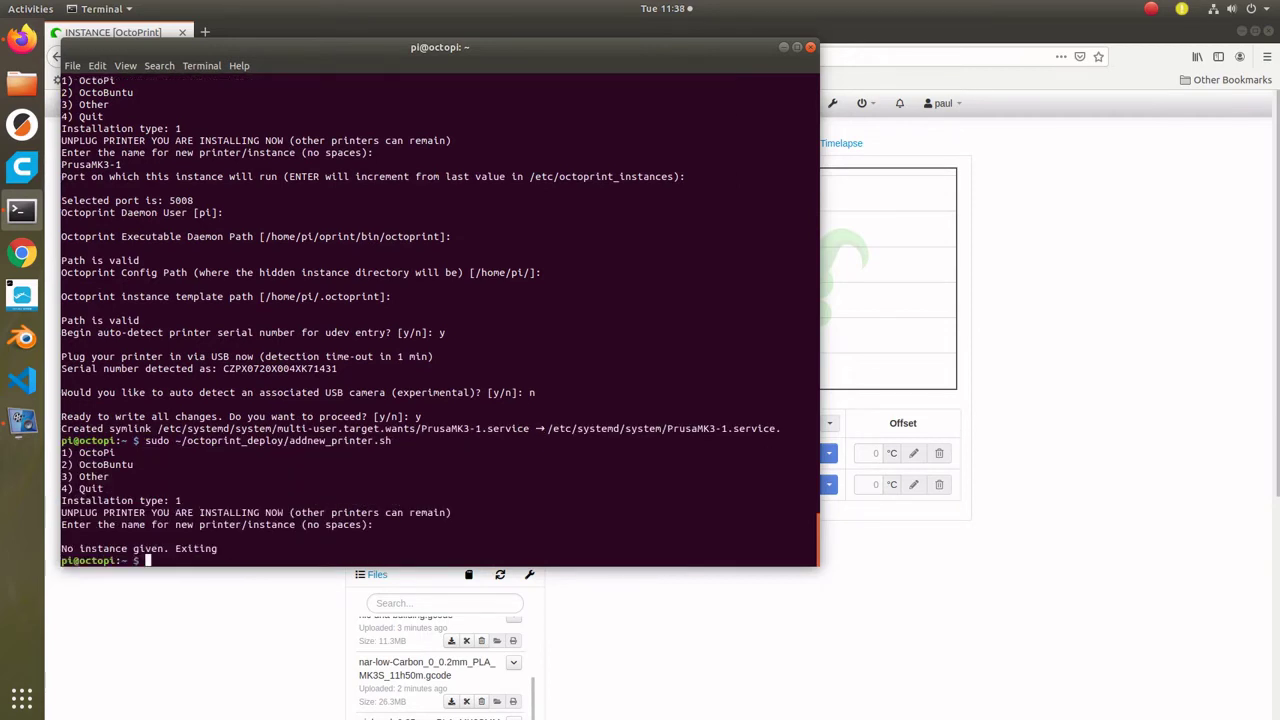
{"action": "key", "text": "Return"}
{"action": "key", "text": "Up"}
{"action": "key", "text": "Return"}
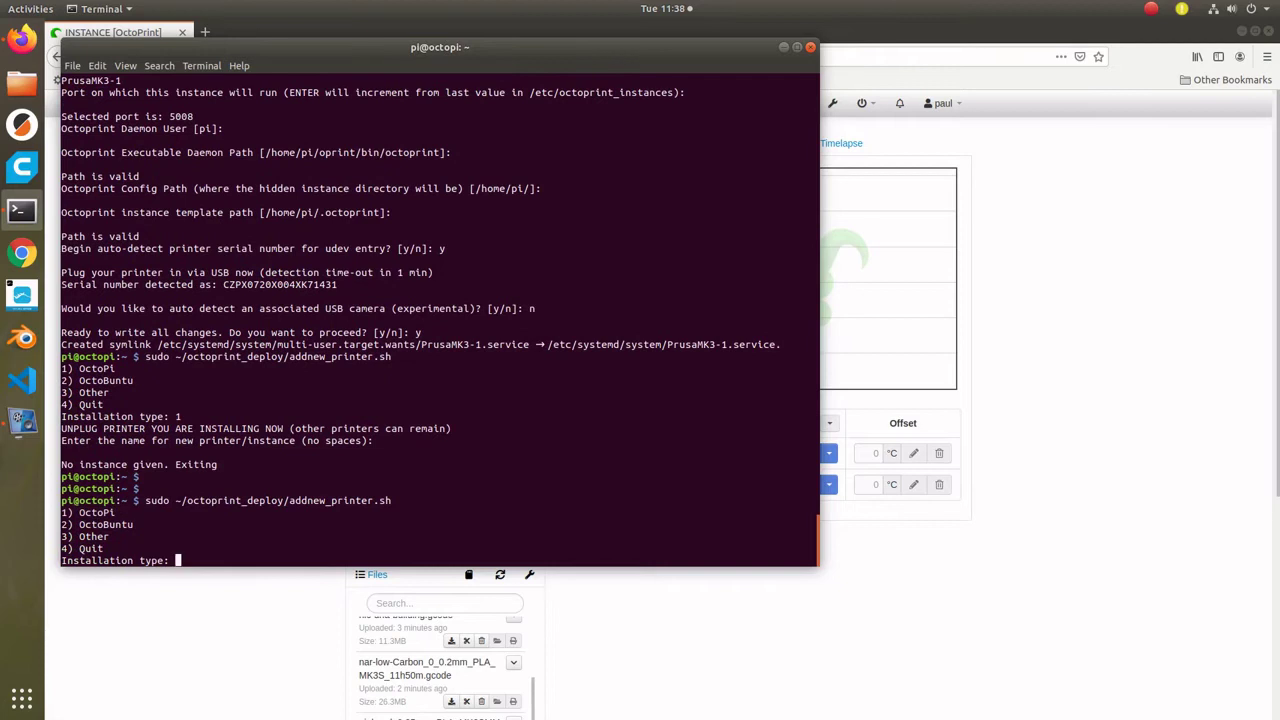
{"action": "type", "text": "1"}
{"action": "key", "text": "Return"}
{"action": "type", "text": "PRsau"}
{"action": "key", "text": "BackSpace"}
{"action": "key", "text": "BackSpace"}
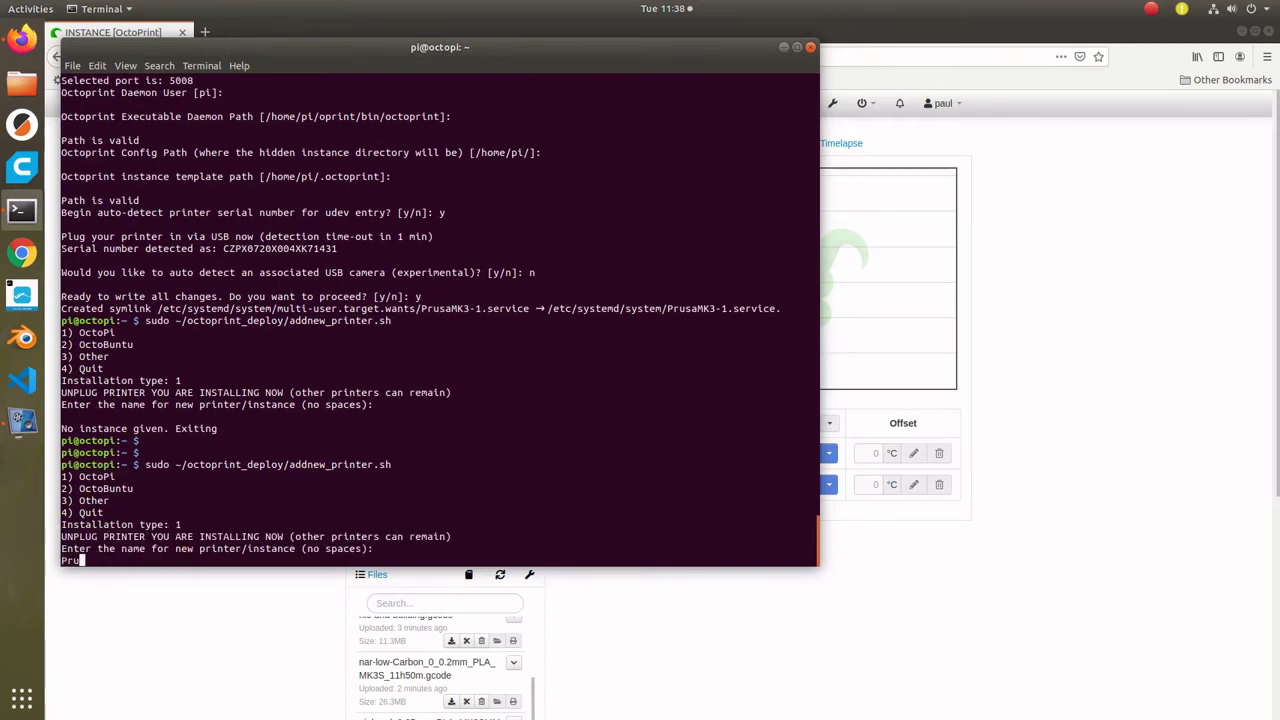
{"action": "type", "text": "saMK3-2"}
{"action": "key", "text": "Return"}
{"action": "key", "text": "Return"}
{"action": "key", "text": "Return"}
{"action": "key", "text": "Return"}
{"action": "key", "text": "Return"}
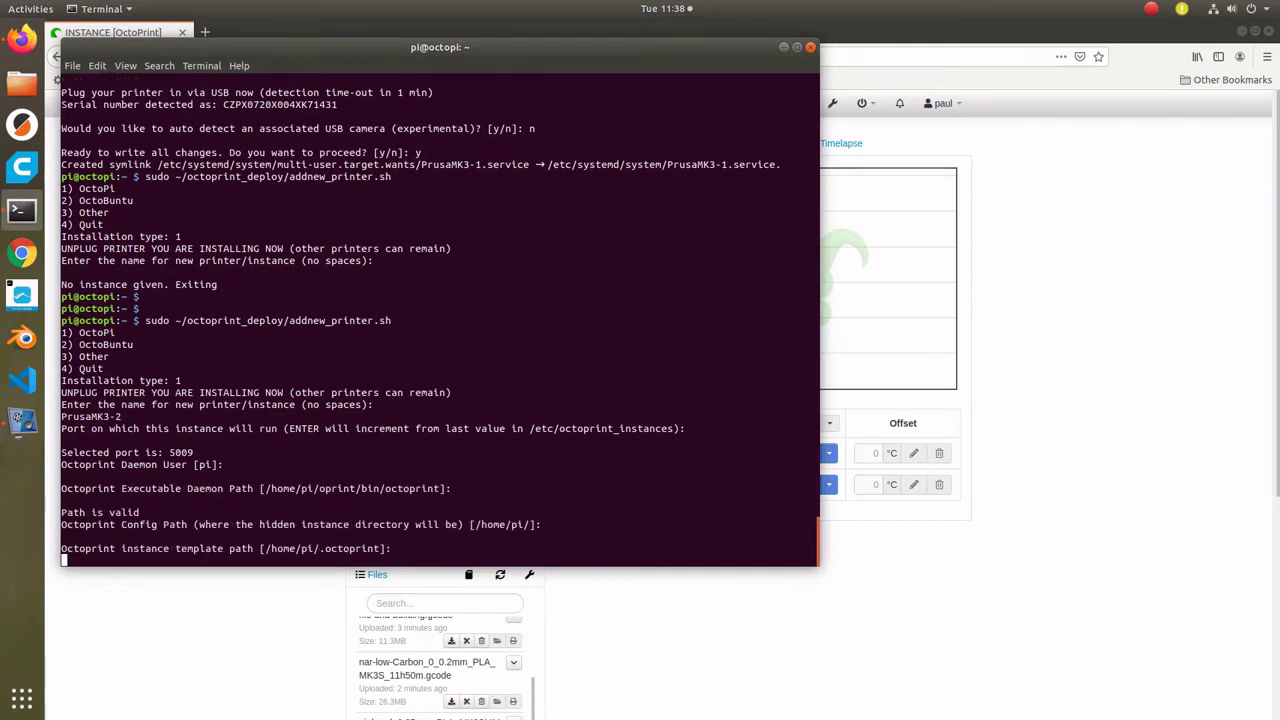
{"action": "type", "text": "y"}
{"action": "key", "text": "Return"}
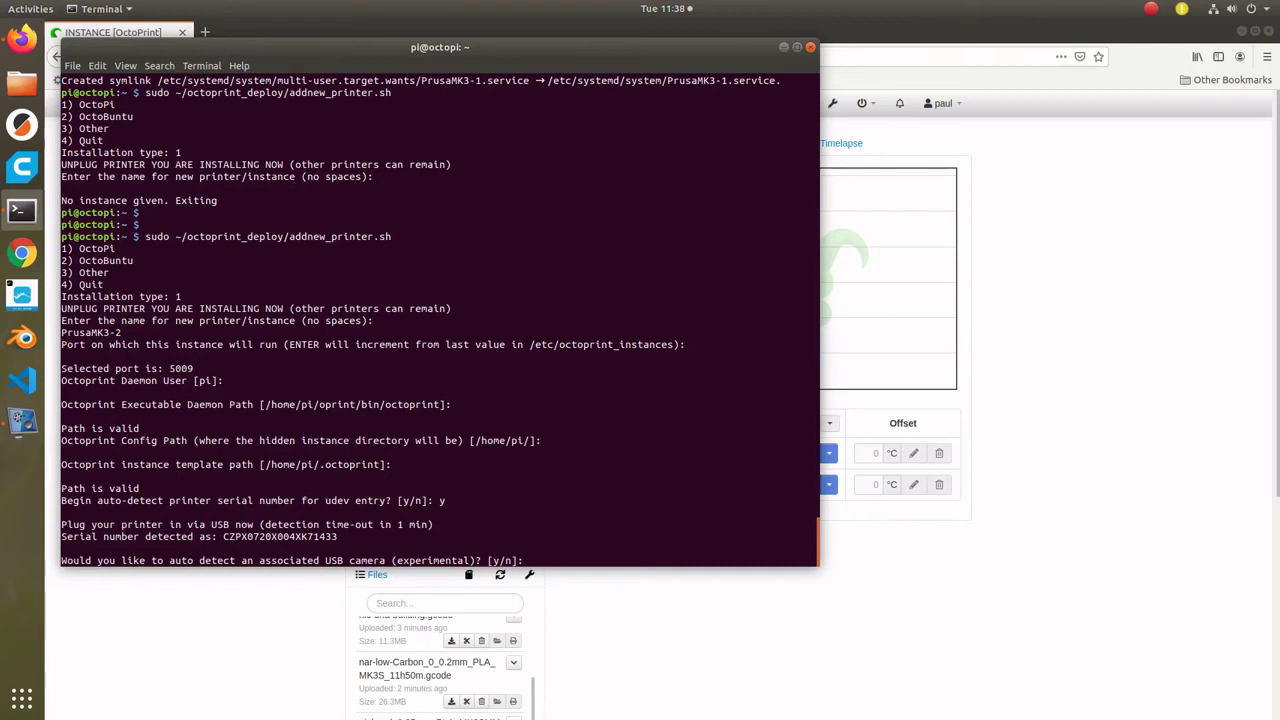
{"action": "type", "text": "n"}
{"action": "key", "text": "Return"}
{"action": "type", "text": "y"}
{"action": "key", "text": "Return"}
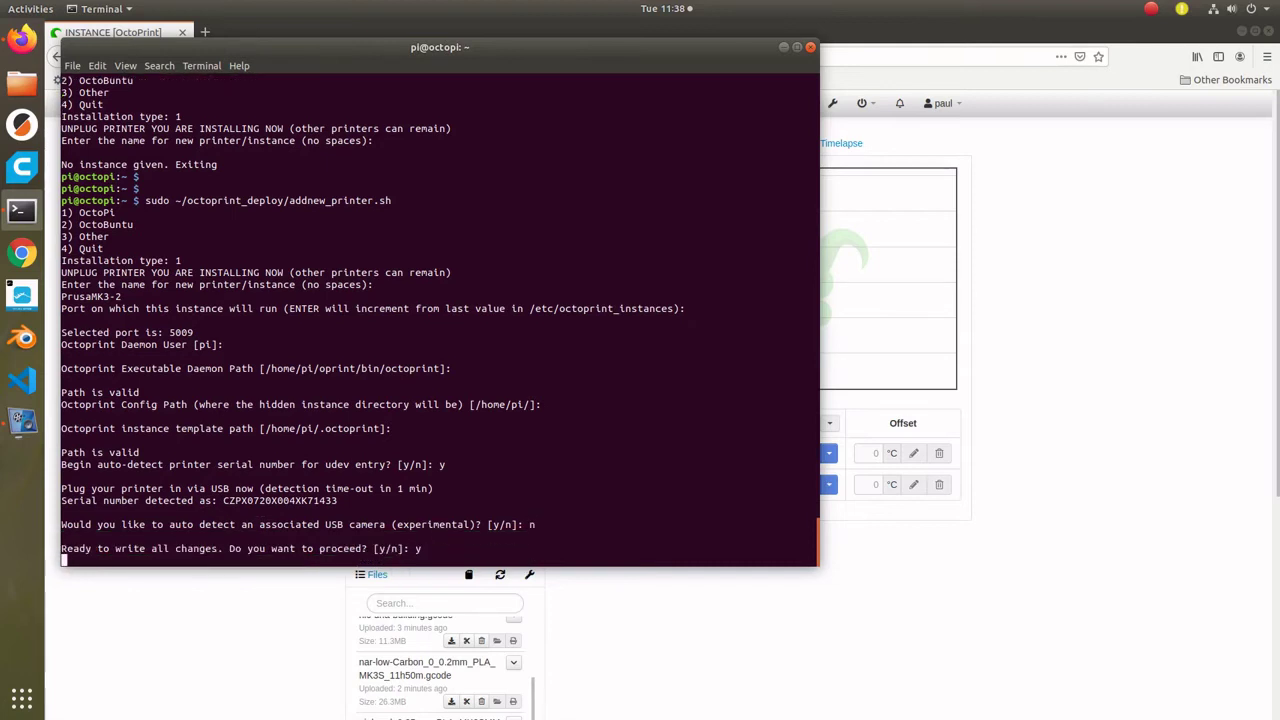
- Add the PrusaMMU1 instance on port 5010 with serial auto-detection and no camera
{"action": "key", "text": "Up"}
{"action": "key", "text": "Return"}
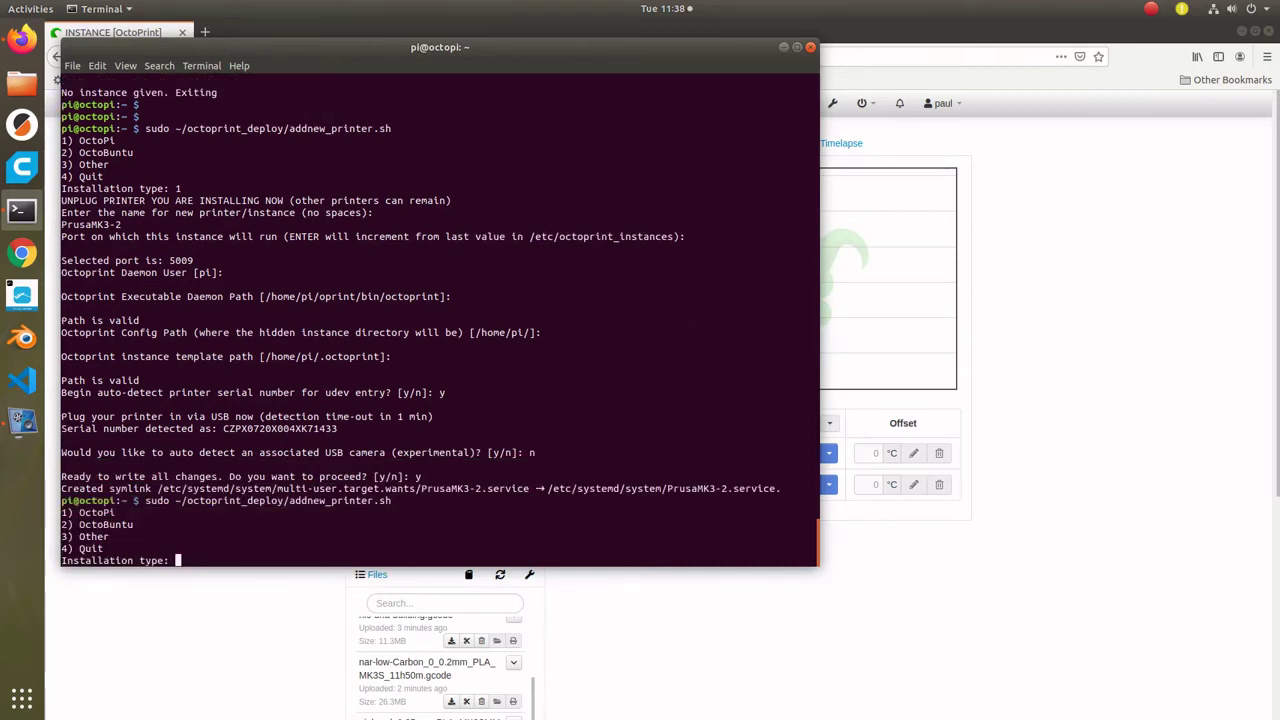
{"action": "type", "text": "1"}
{"action": "key", "text": "Return"}
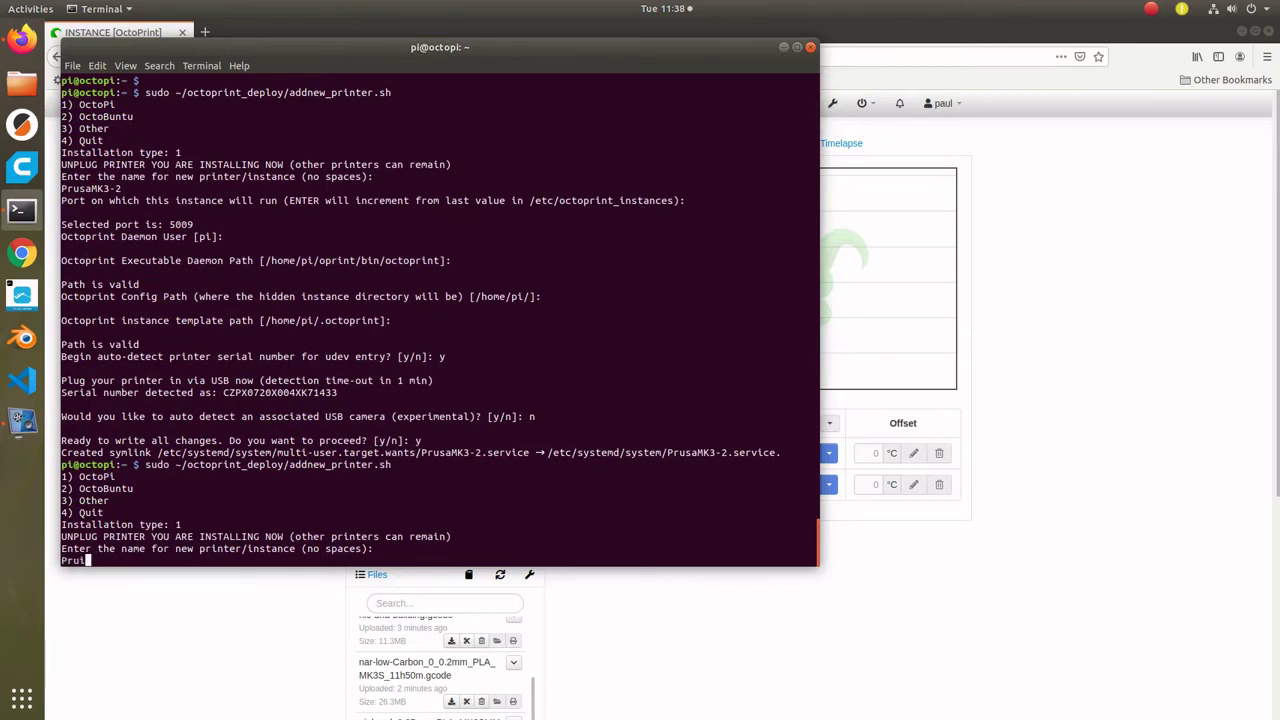
{"action": "type", "text": "PrusaMMU1"}
{"action": "key", "text": "Return"}
{"action": "key", "text": "Return"}
{"action": "key", "text": "Return"}
{"action": "key", "text": "Return"}
{"action": "key", "text": "Return"}
{"action": "key", "text": "Return"}
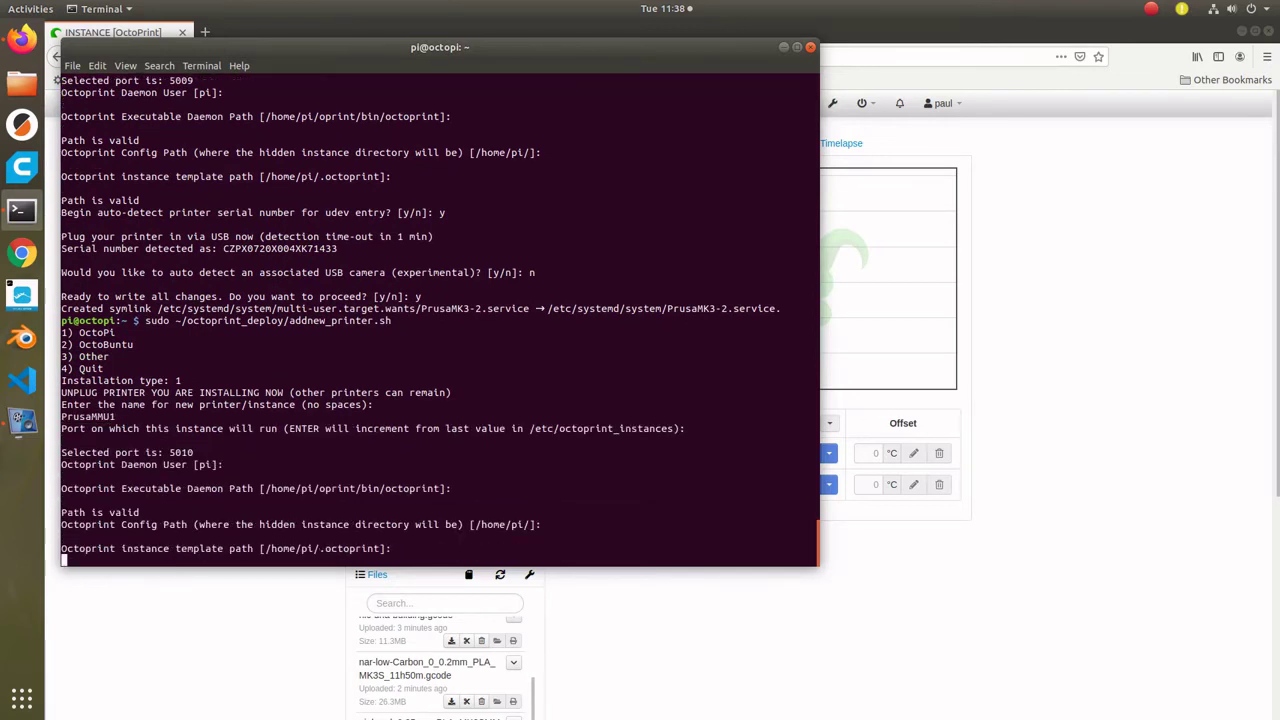
{"action": "type", "text": "y"}
{"action": "key", "text": "Return"}
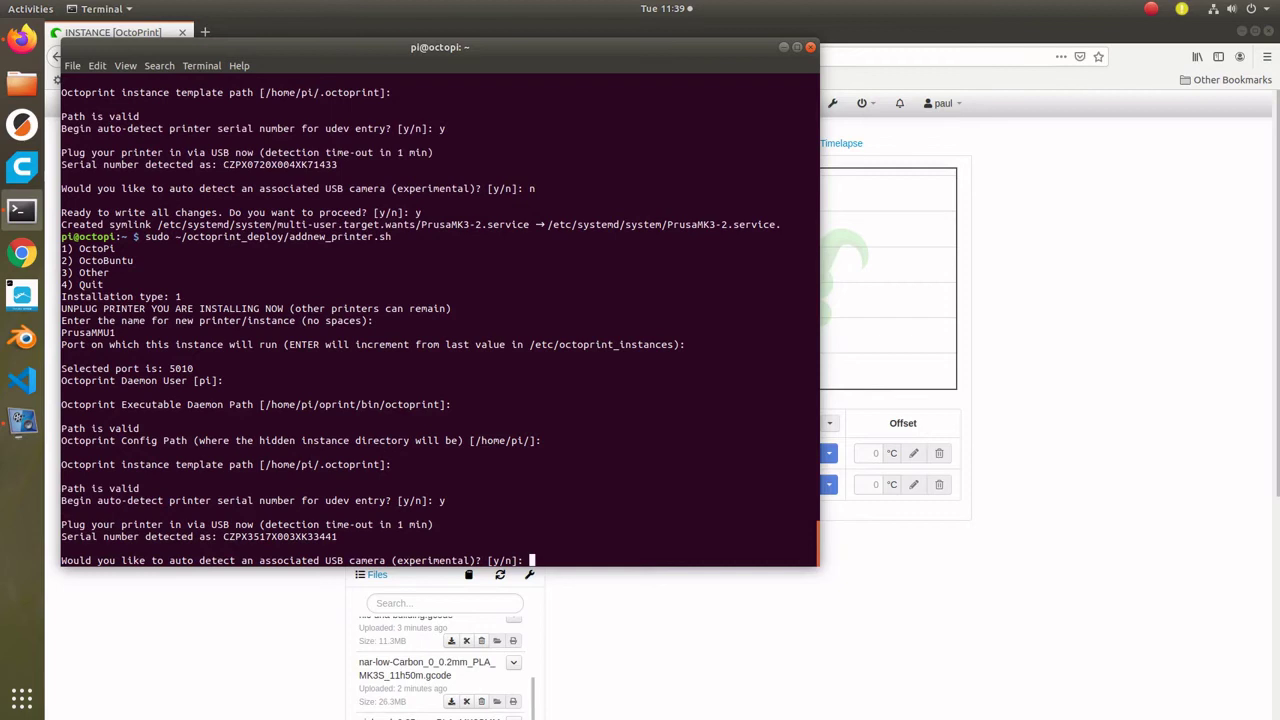
{"action": "type", "text": "n"}
{"action": "key", "text": "Return"}
{"action": "type", "text": "y"}
{"action": "key", "text": "Return"}
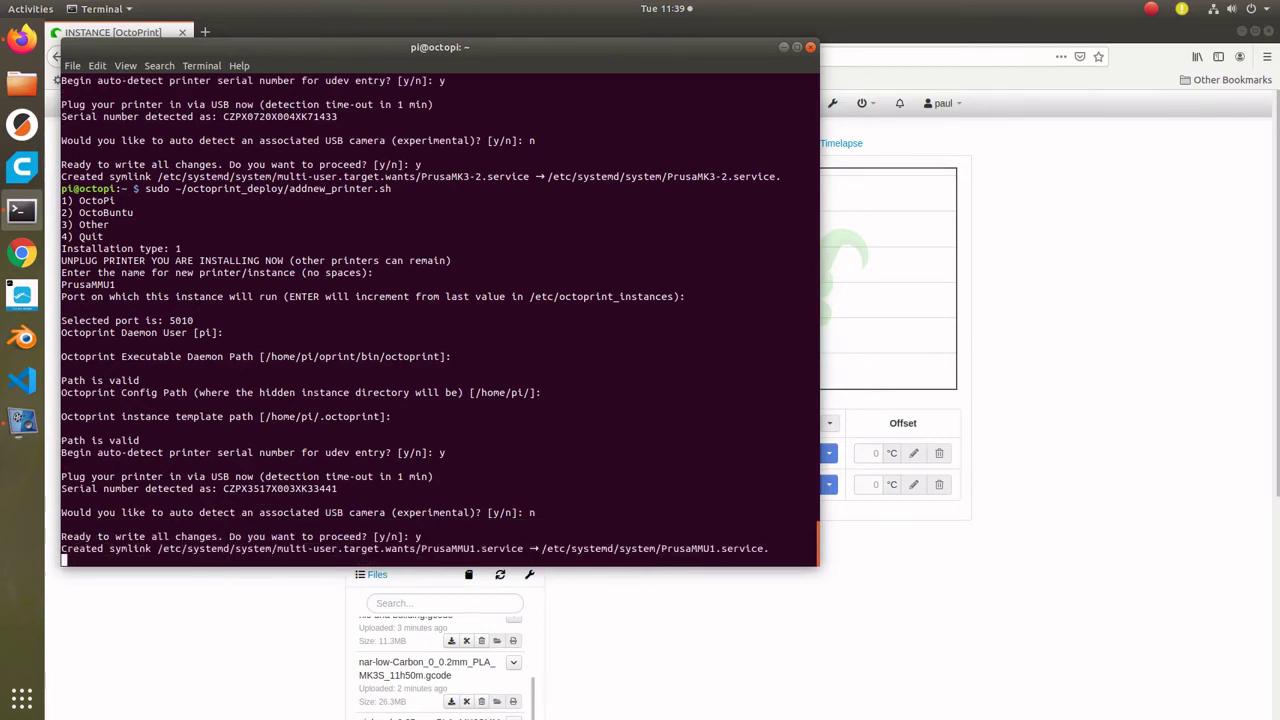
{"action": "left_click", "coordinate": [1012, 167]}
- Log in with the saved credentials to the instances on ports 5001 and 5002
{"action": "left_click", "coordinate": [322, 57]}
{"action": "key", "text": "BackSpace"}
{"action": "type", "text": "1"}
{"action": "key", "text": "Return"}
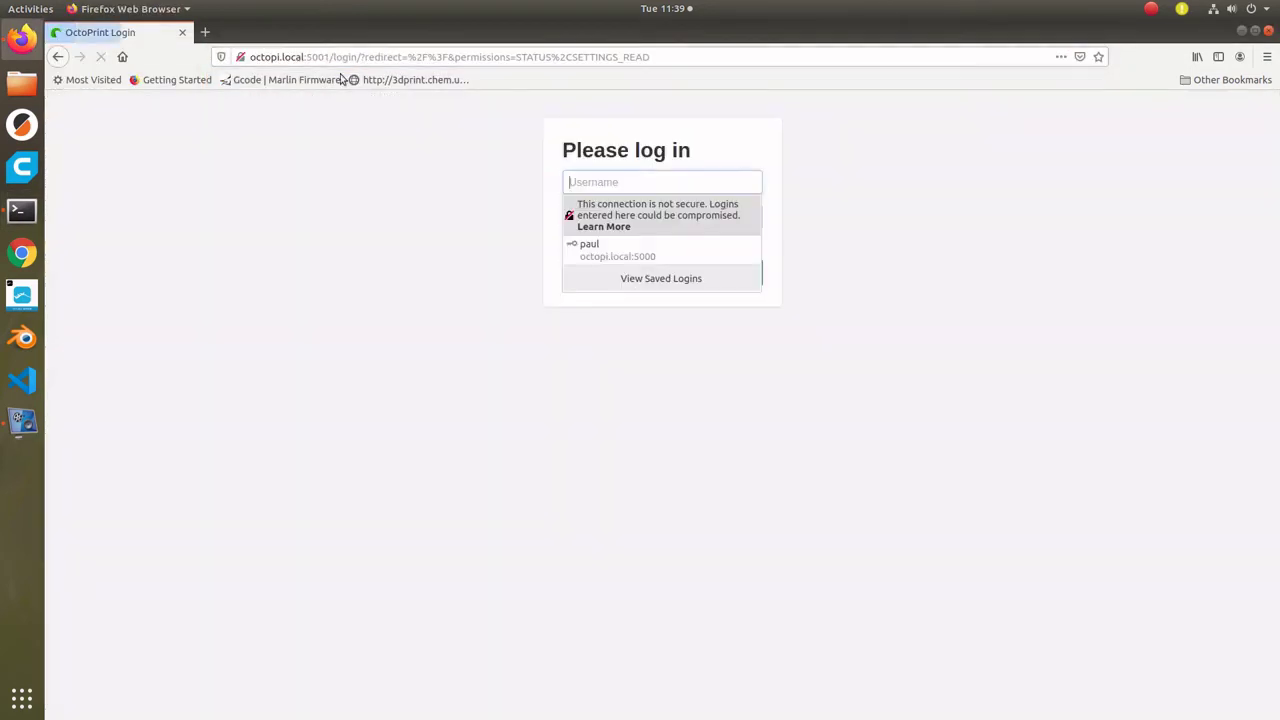
{"action": "key", "text": "Down"}
{"action": "key", "text": "Return"}
{"action": "key", "text": "Return"}
{"action": "key", "text": "ctrl+t"}
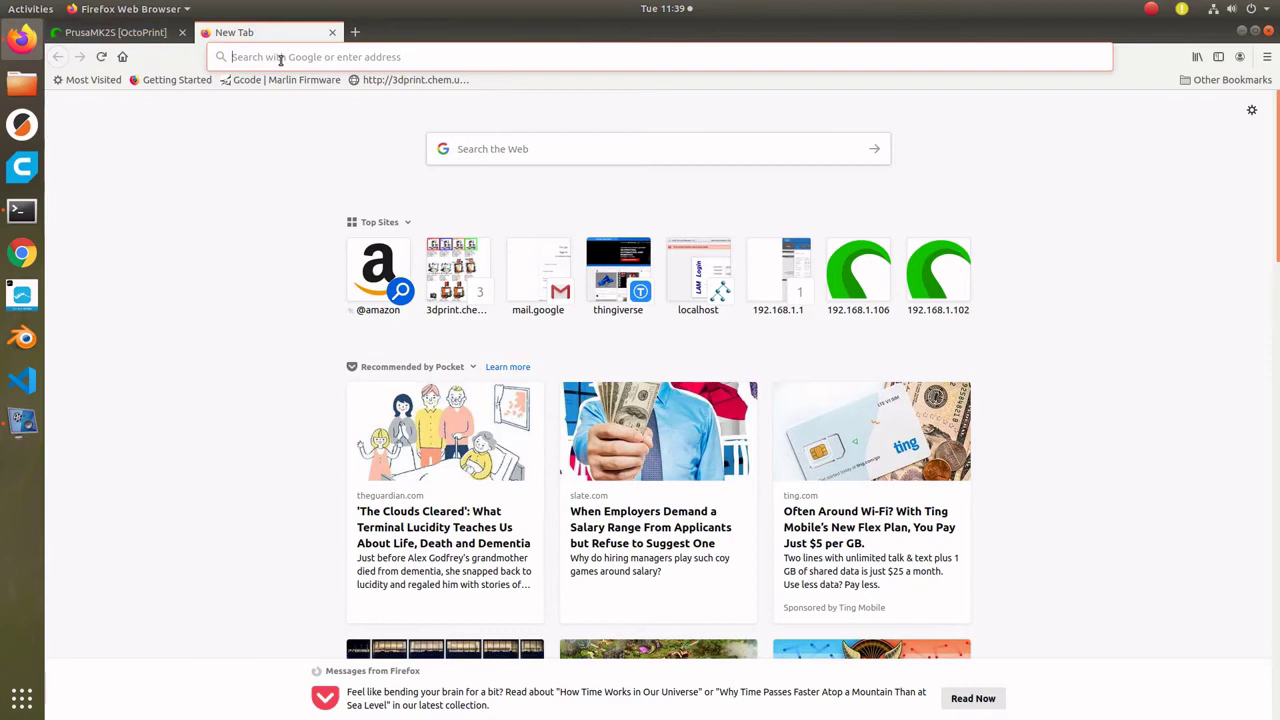
{"action": "type", "text": "octopi.local:5001/"}
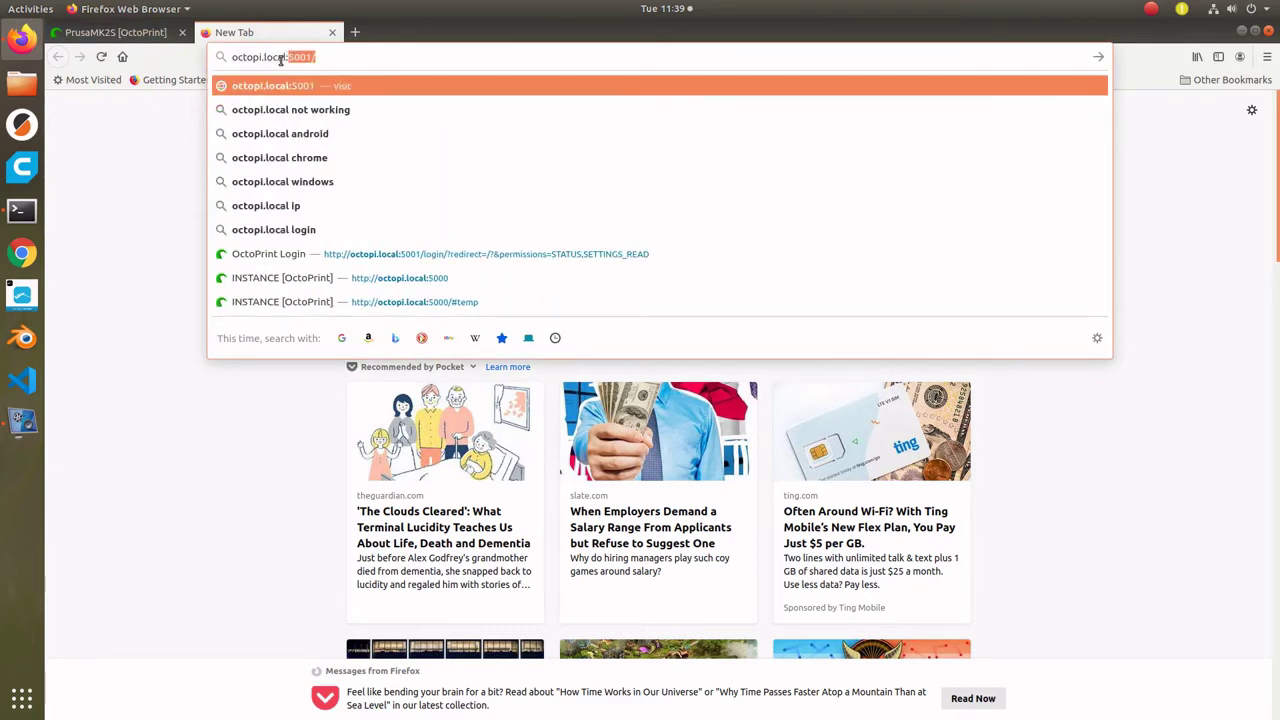
{"action": "key", "text": "Return"}
{"action": "left_click", "coordinate": [614, 248]}
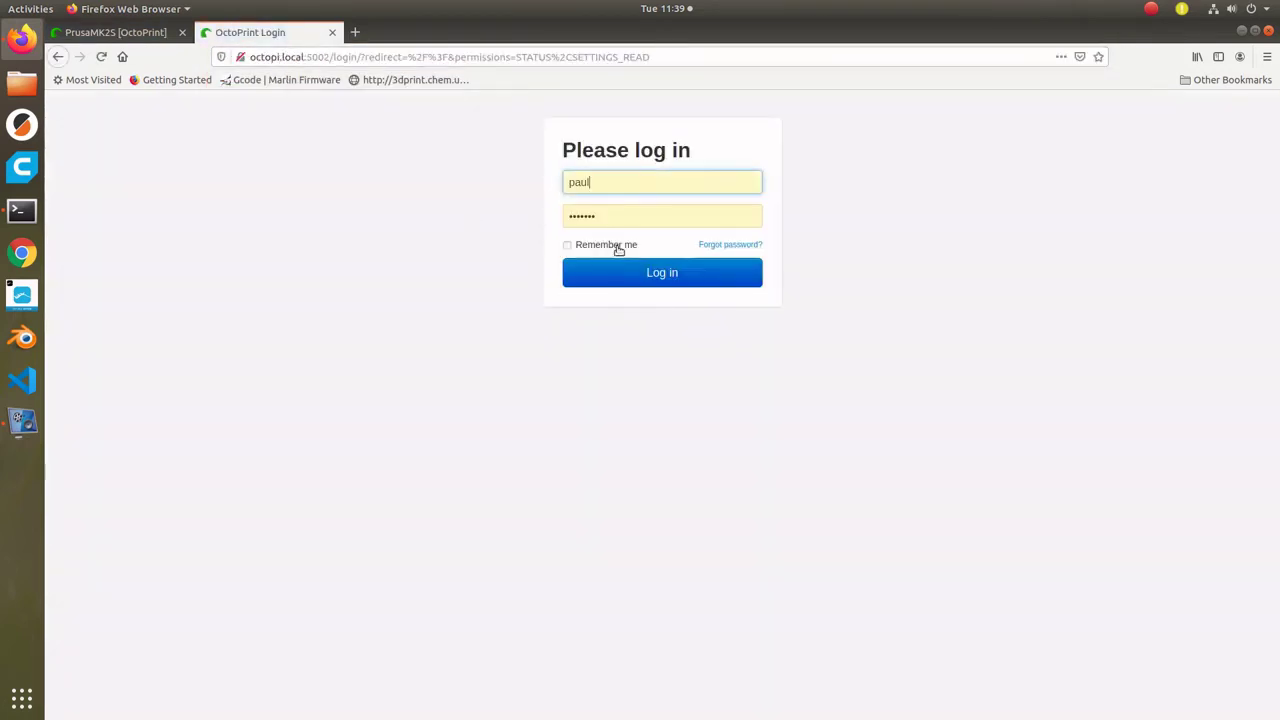
{"action": "key", "text": "Return"}
- Log in to Hictop2 on port 5003 and Hictop3 on port 5004 in new tabs
{"action": "key", "text": "ctrl+t"}
{"action": "type", "text": "octopi.local:50"}
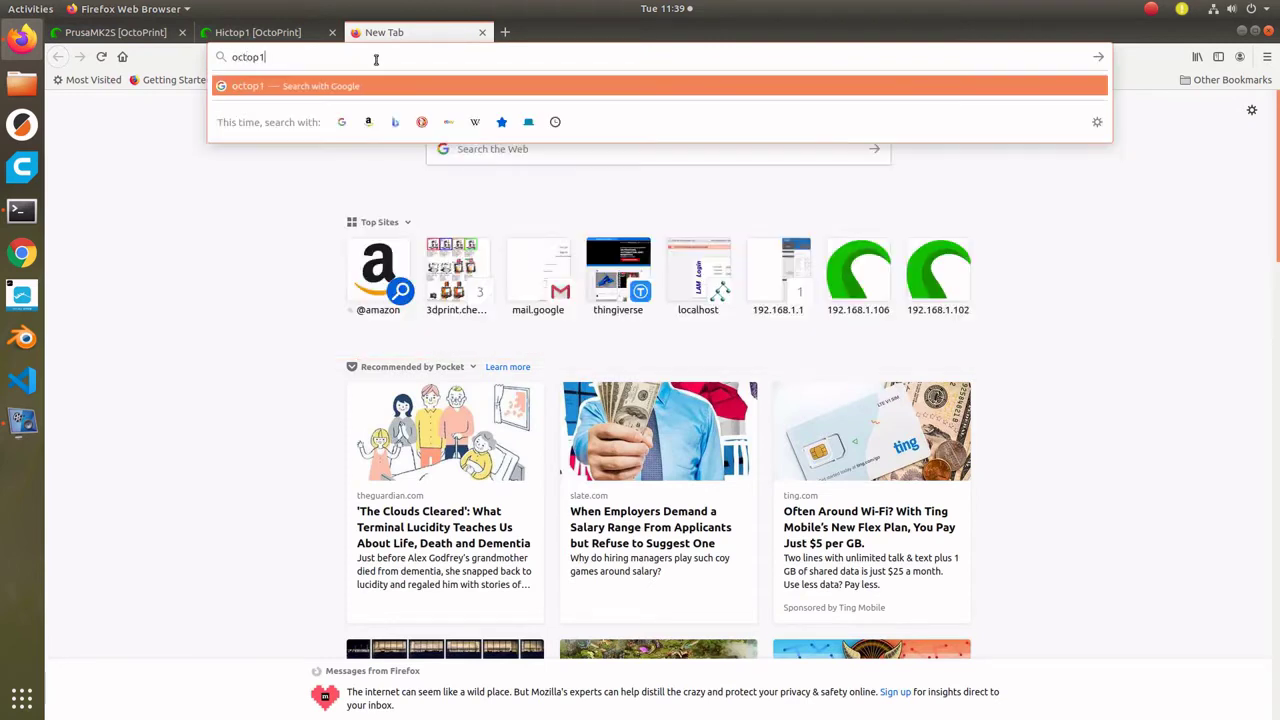
{"action": "key", "text": "Return"}
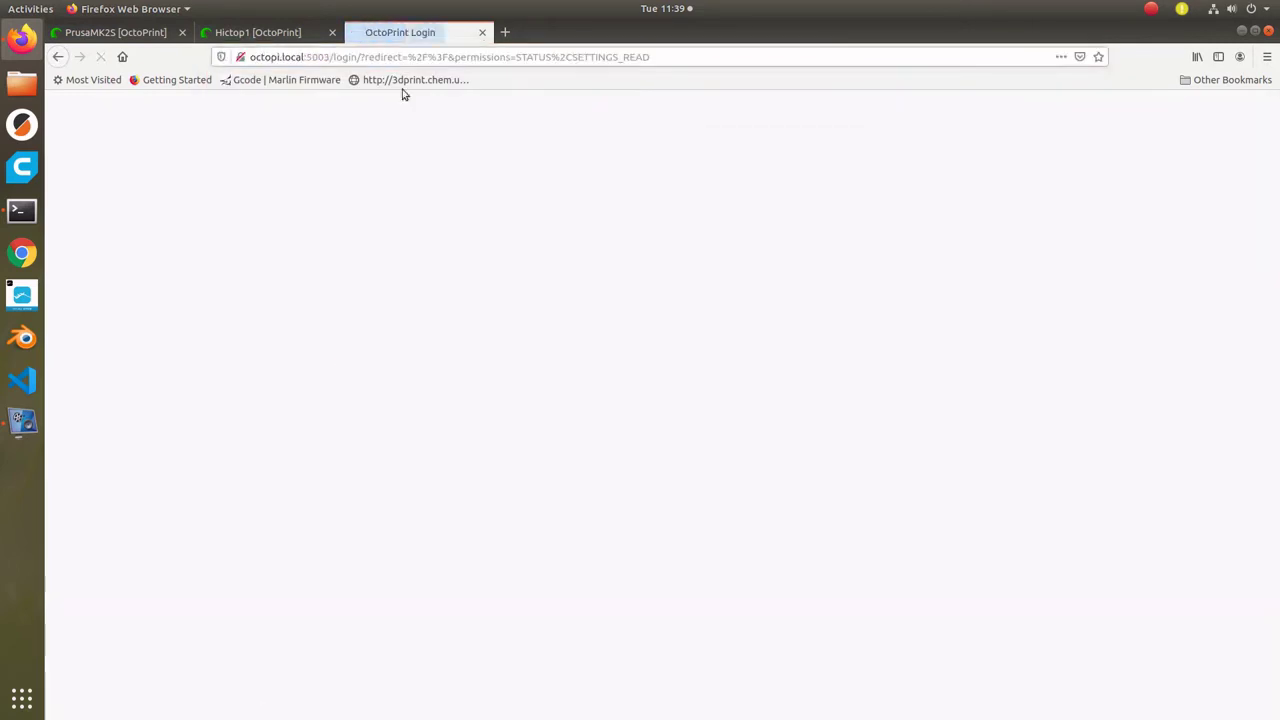
{"action": "left_click", "coordinate": [603, 210]}
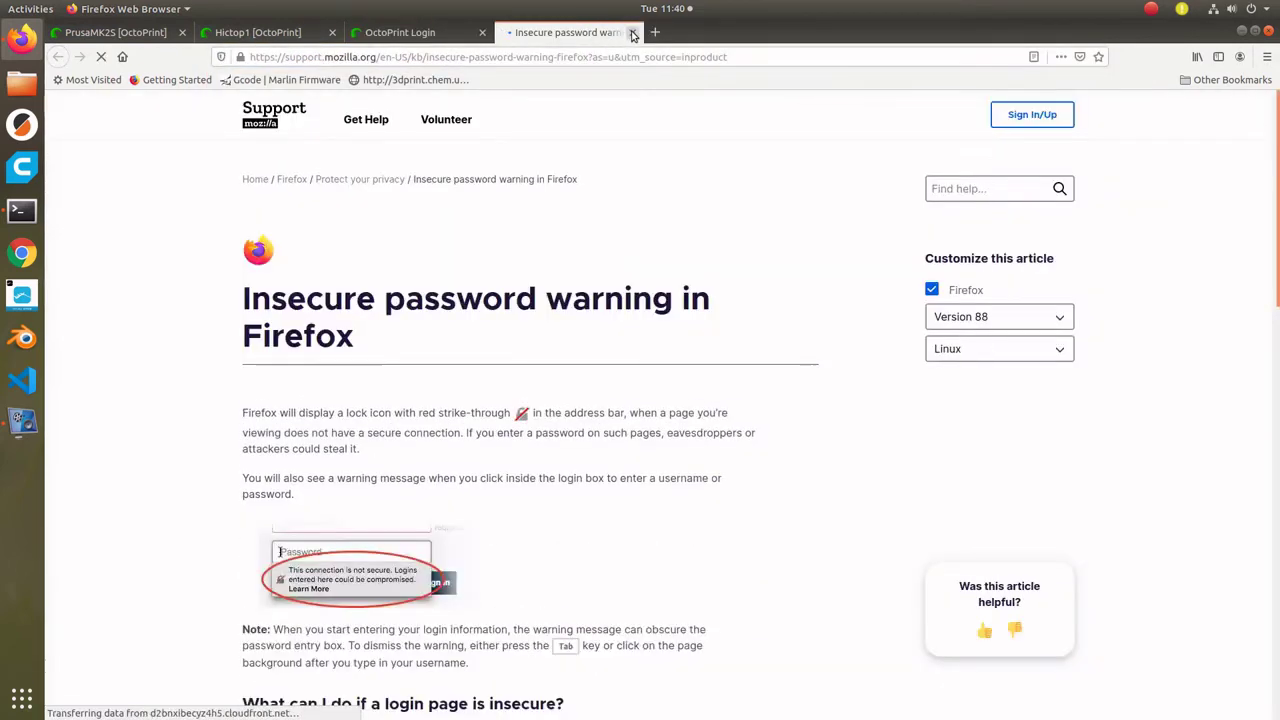
{"action": "left_click", "coordinate": [632, 35]}
{"action": "left_click", "coordinate": [620, 272]}
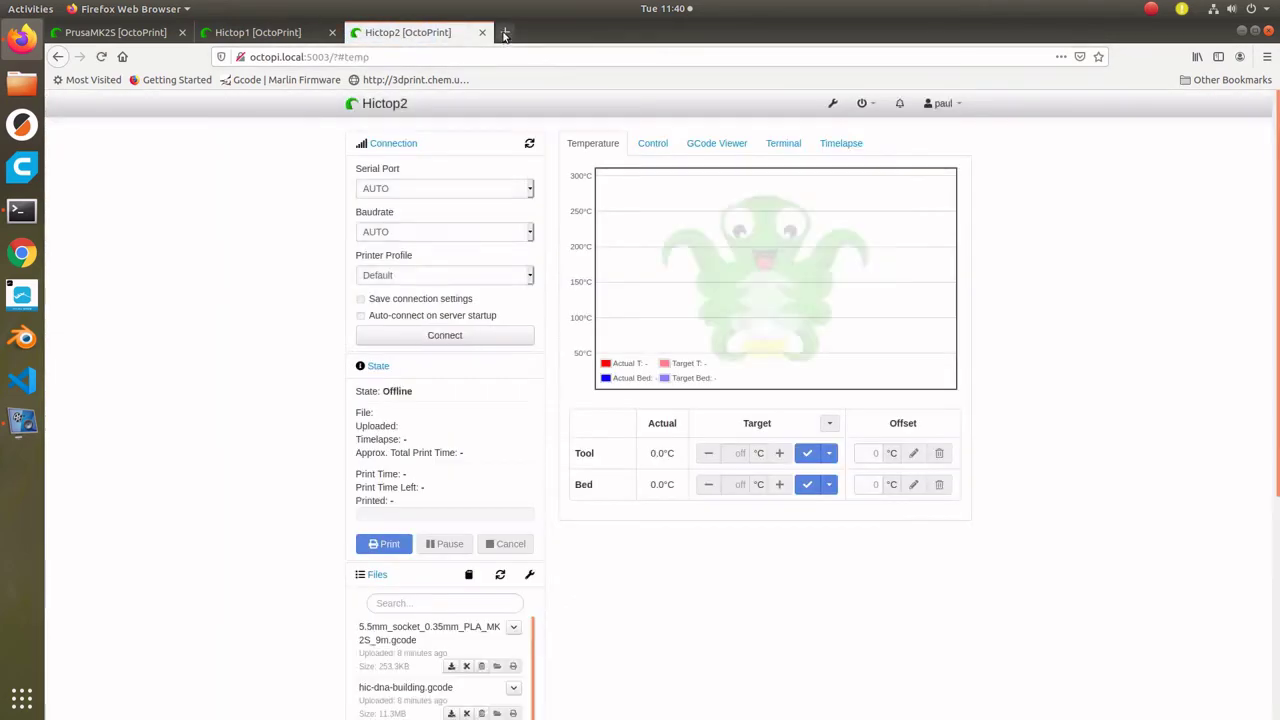
{"action": "left_click", "coordinate": [505, 33]}
{"action": "type", "text": "octopi.local:5004"}
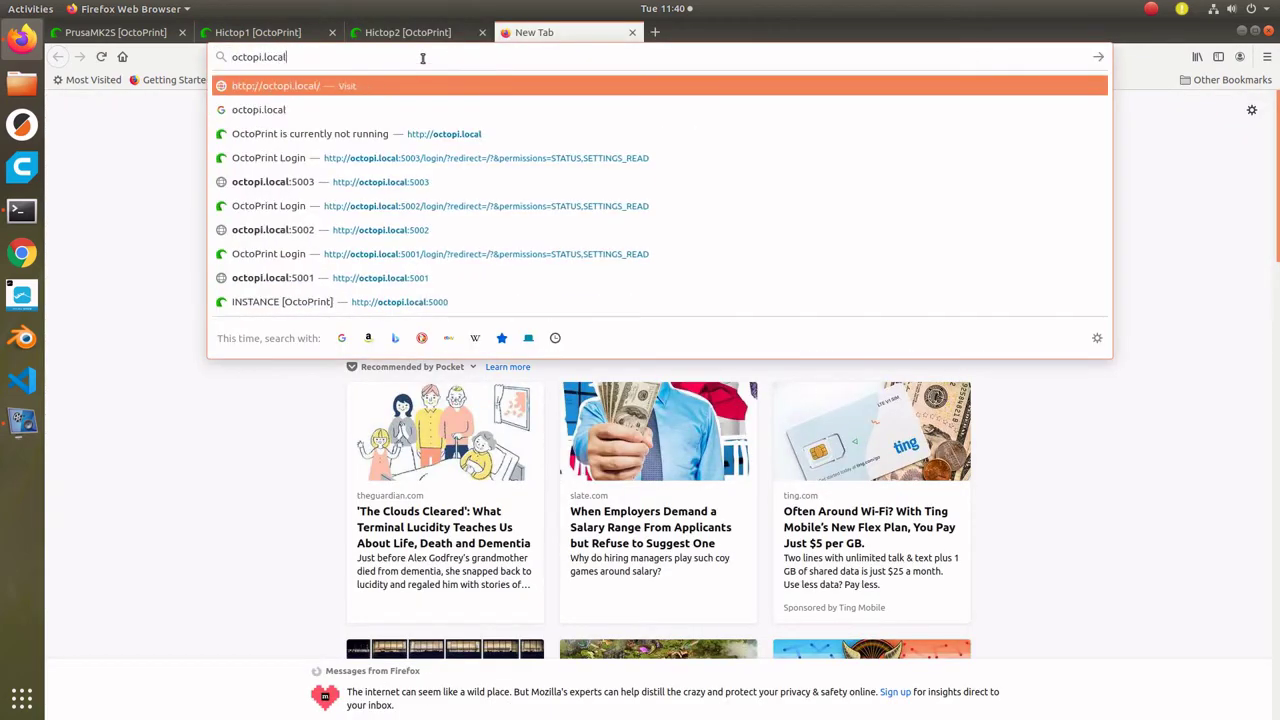
{"action": "key", "text": "Return"}
{"action": "key", "text": "Down"}
{"action": "key", "text": "Return"}
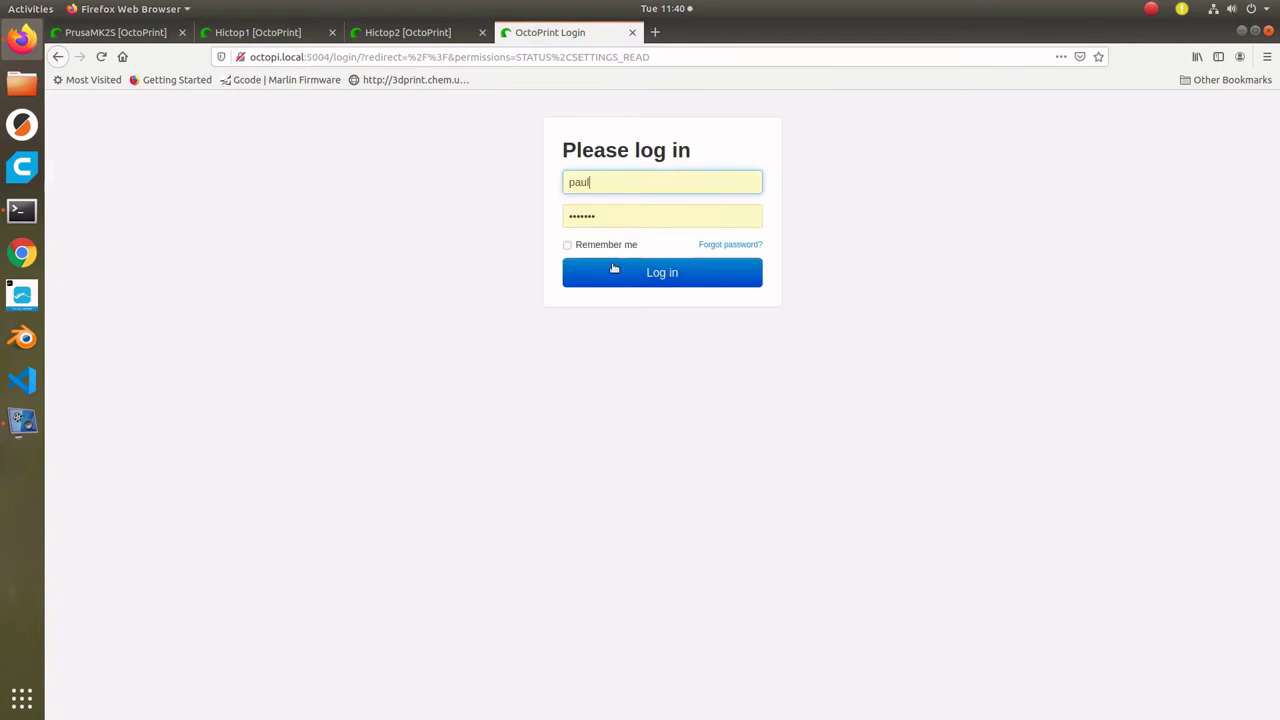
{"action": "key", "text": "Return"}
- Log in to Hictop4 on port 5005 and CR10-1 on port 5006 in new tabs
{"action": "left_click", "coordinate": [655, 32]}
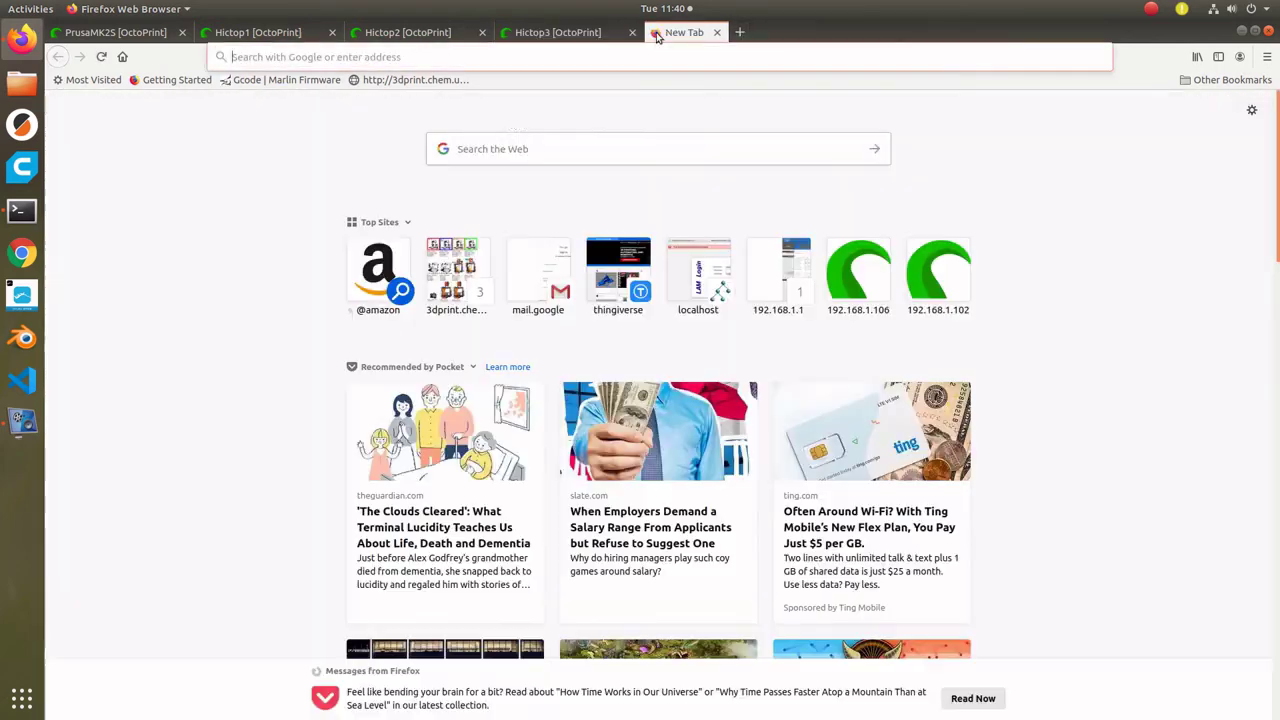
{"action": "left_click", "coordinate": [441, 57]}
{"action": "type", "text": "octopi.local:5005"}
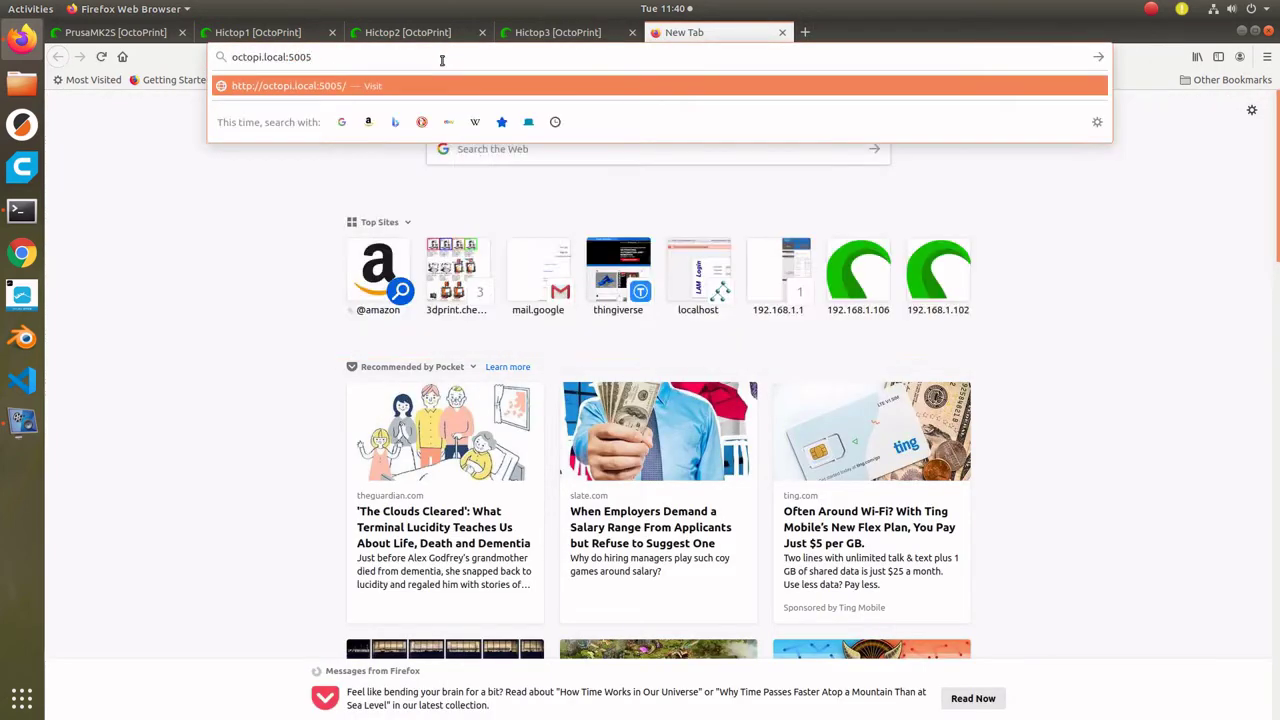
{"action": "key", "text": "Return"}
{"action": "key", "text": "Down"}
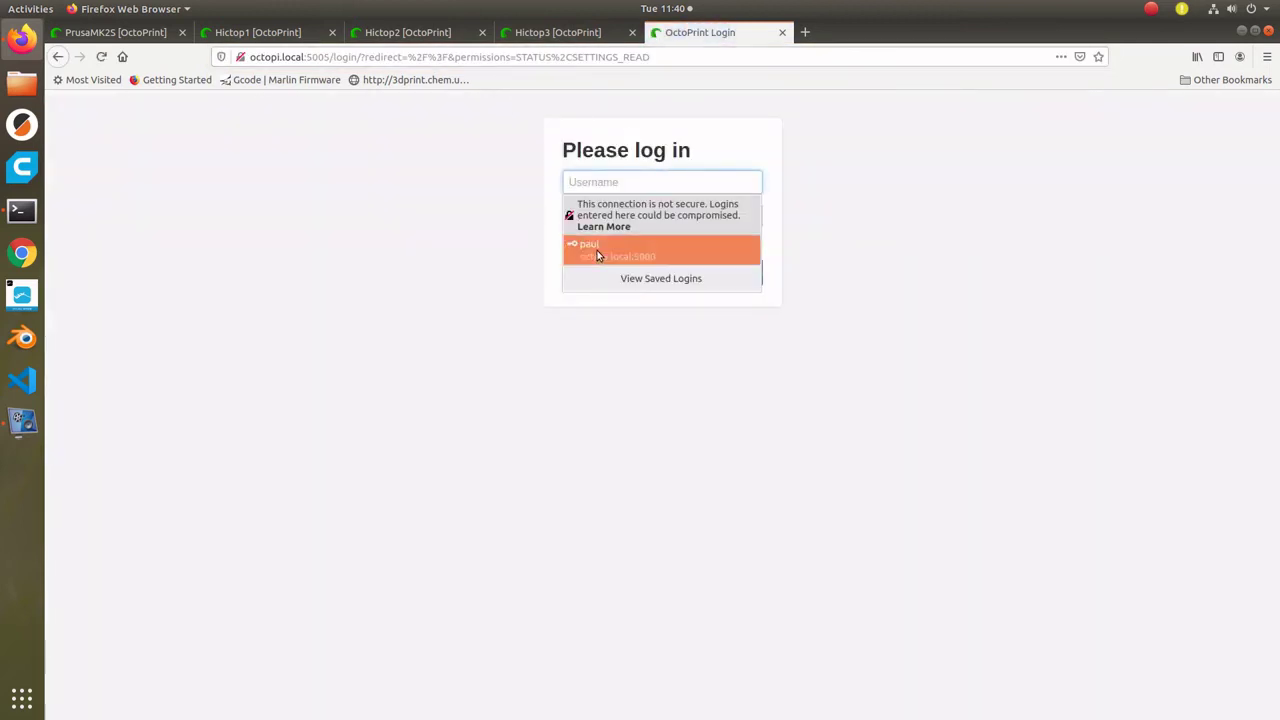
{"action": "key", "text": "Return"}
{"action": "key", "text": "Return"}
{"action": "left_click", "coordinate": [805, 32]}
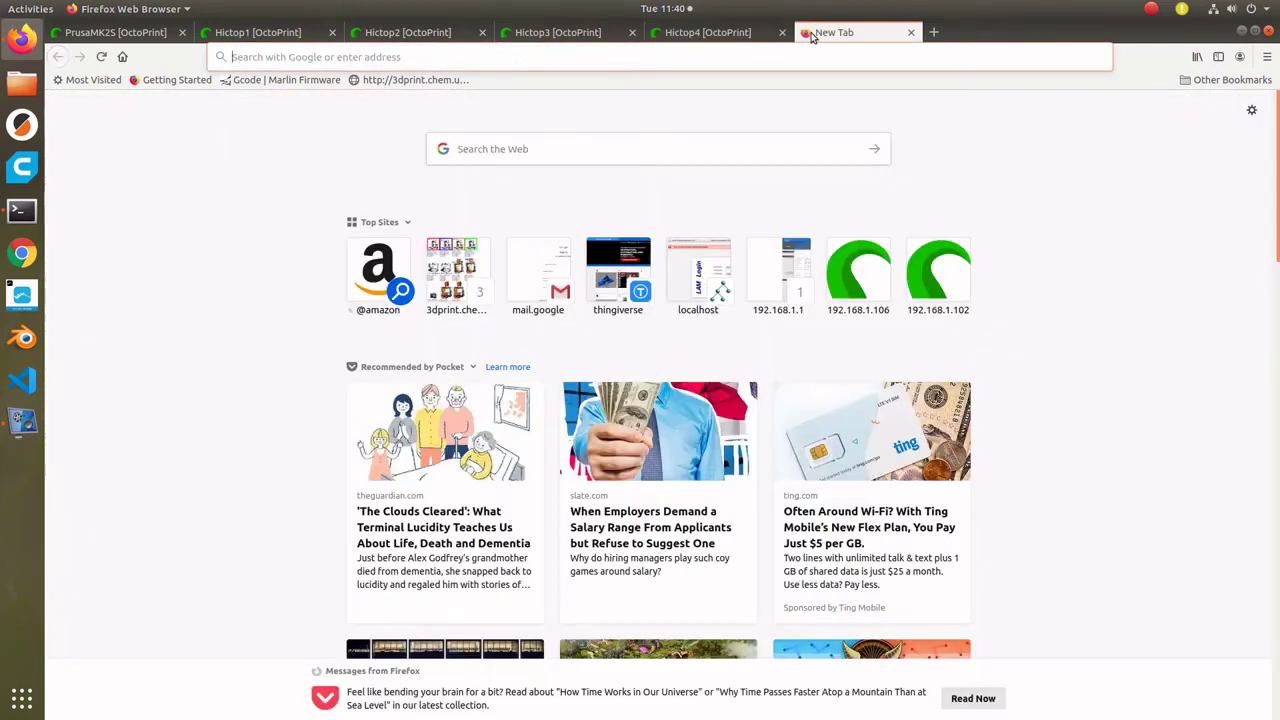
{"action": "left_click", "coordinate": [515, 57]}
{"action": "type", "text": "octopi.local:500"}
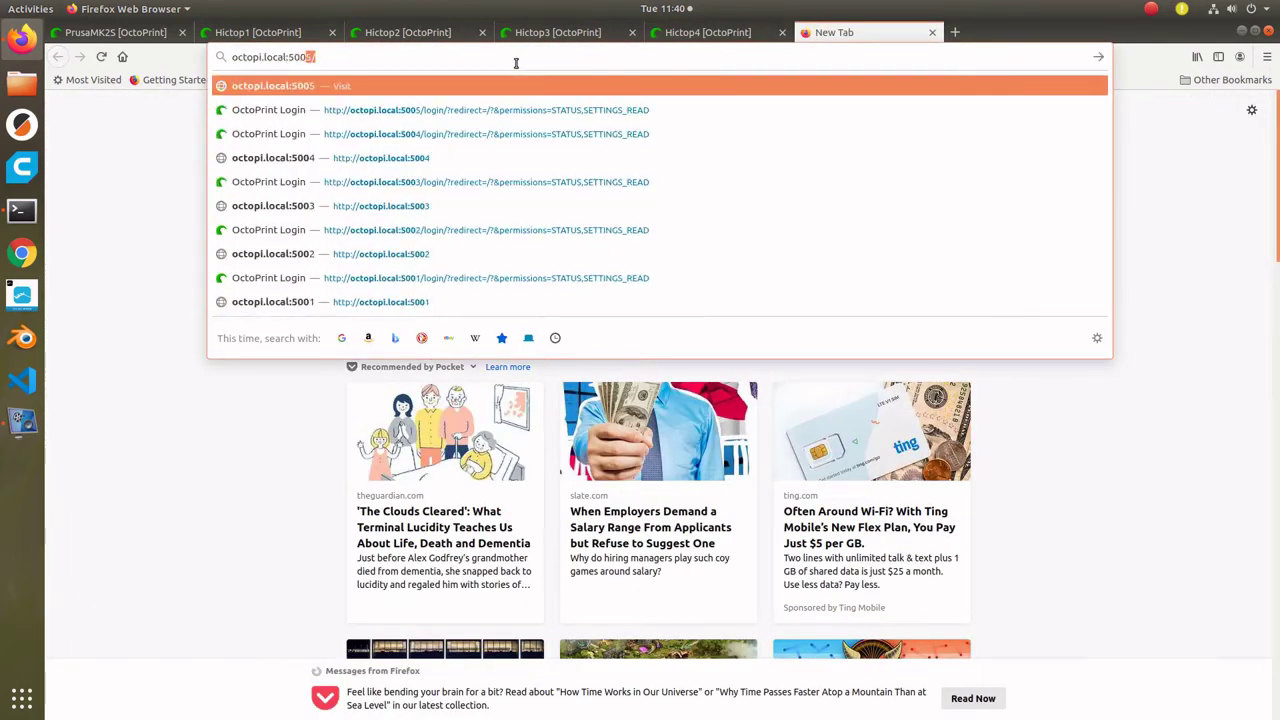
{"action": "type", "text": "6"}
{"action": "key", "text": "Return"}
{"action": "key", "text": "Down"}
{"action": "key", "text": "Return"}
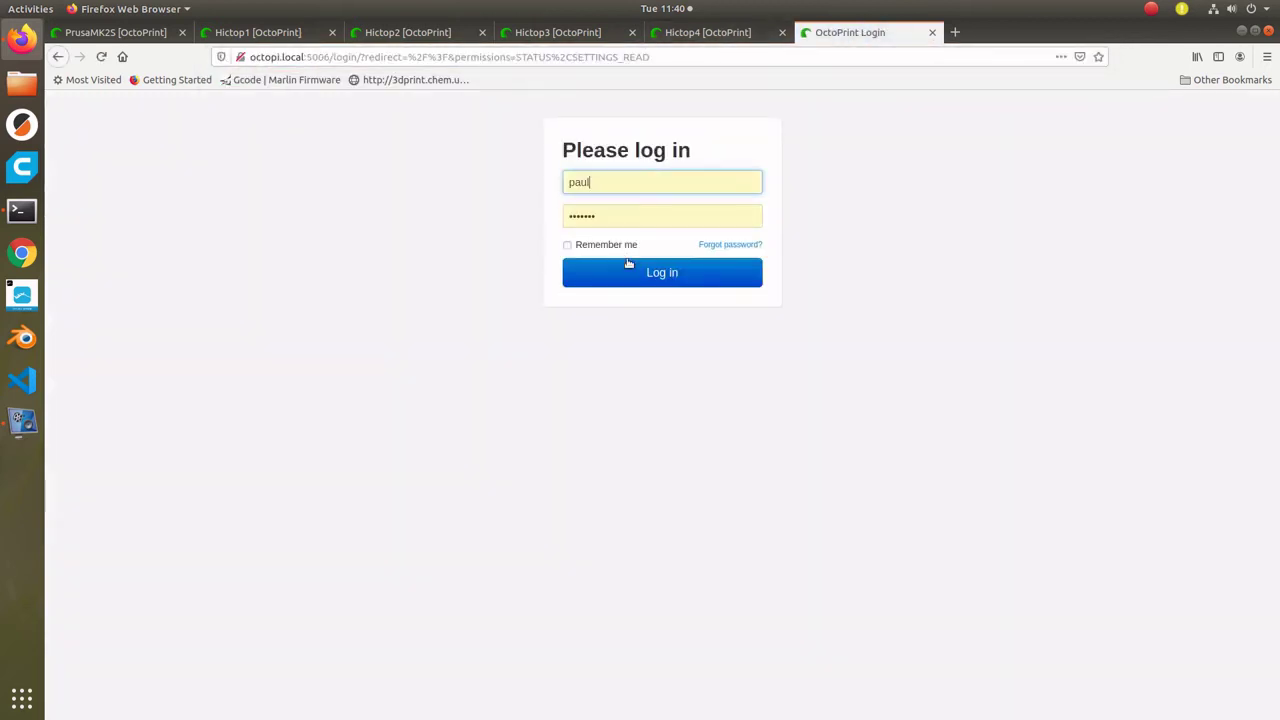
{"action": "key", "text": "Return"}
- Log in to CR10-2 on port 5007 and PrusaMK3-1 on port 5008 in new tabs
{"action": "left_click", "coordinate": [954, 32]}
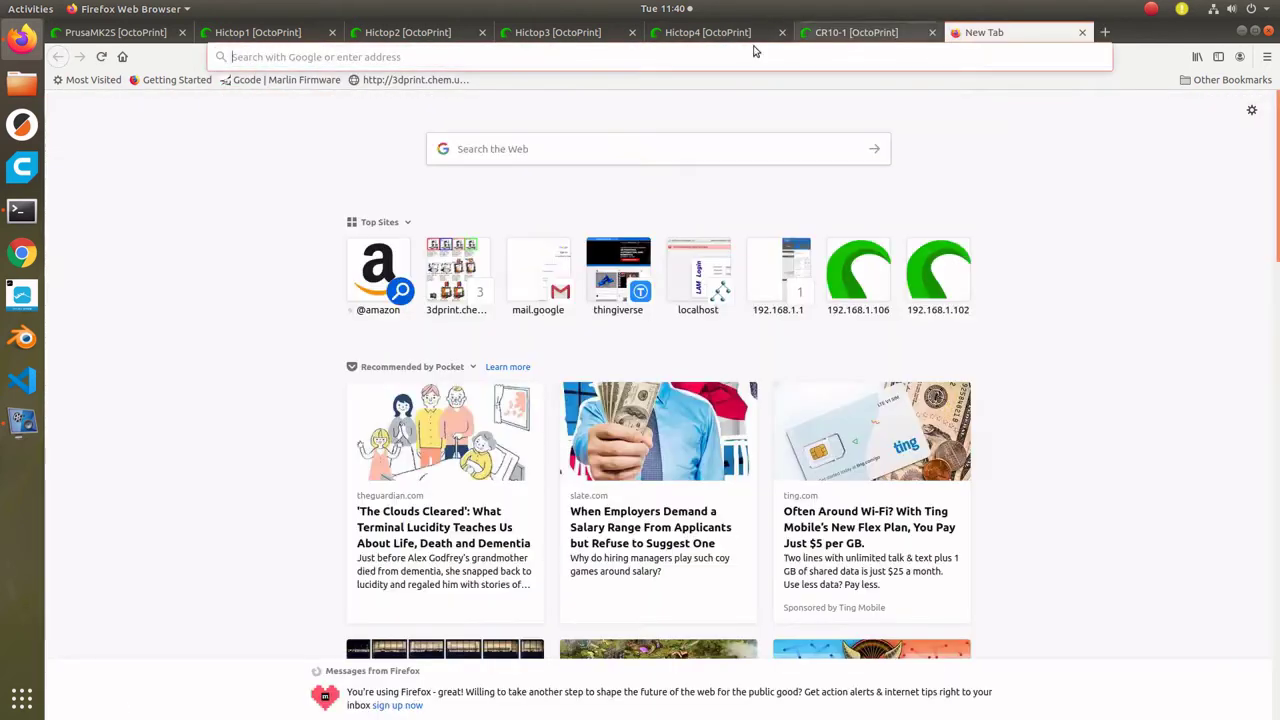
{"action": "left_click", "coordinate": [592, 57]}
{"action": "type", "text": "octopi.local:5007"}
{"action": "key", "text": "Return"}
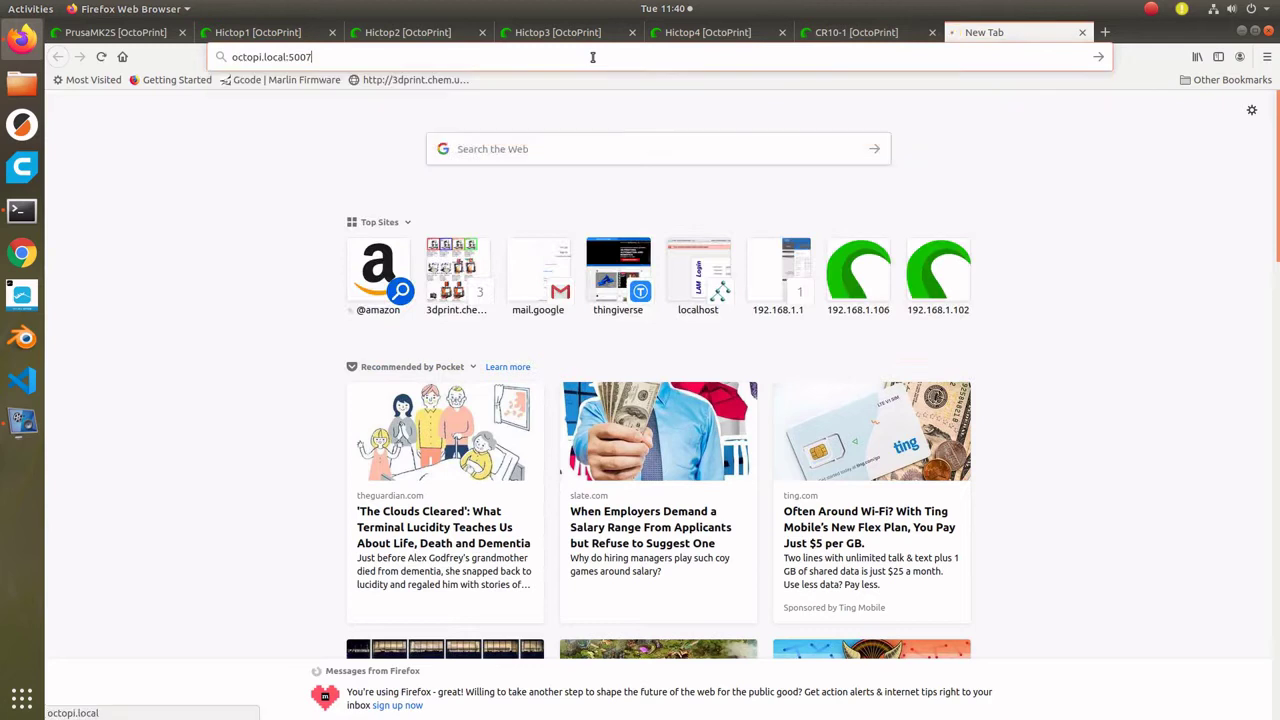
{"action": "left_click", "coordinate": [654, 250]}
{"action": "key", "text": "Return"}
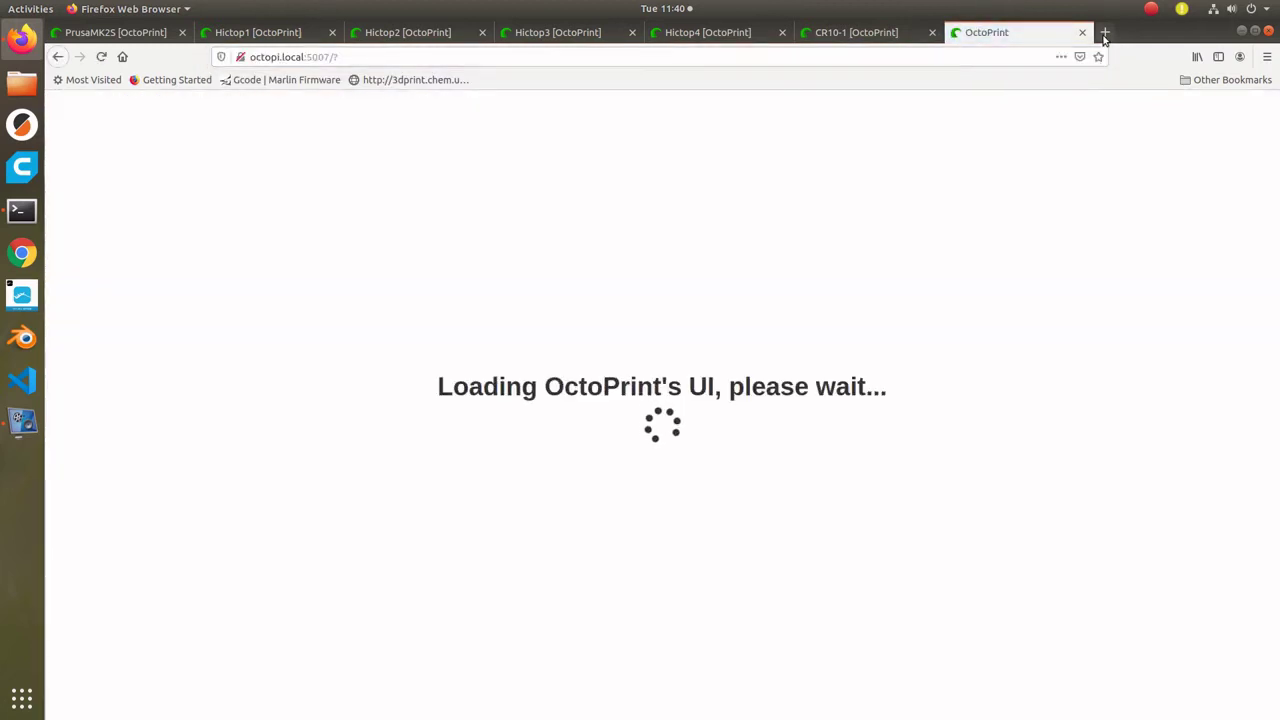
{"action": "left_click", "coordinate": [1105, 33]}
{"action": "type", "text": "octopi.loc"}
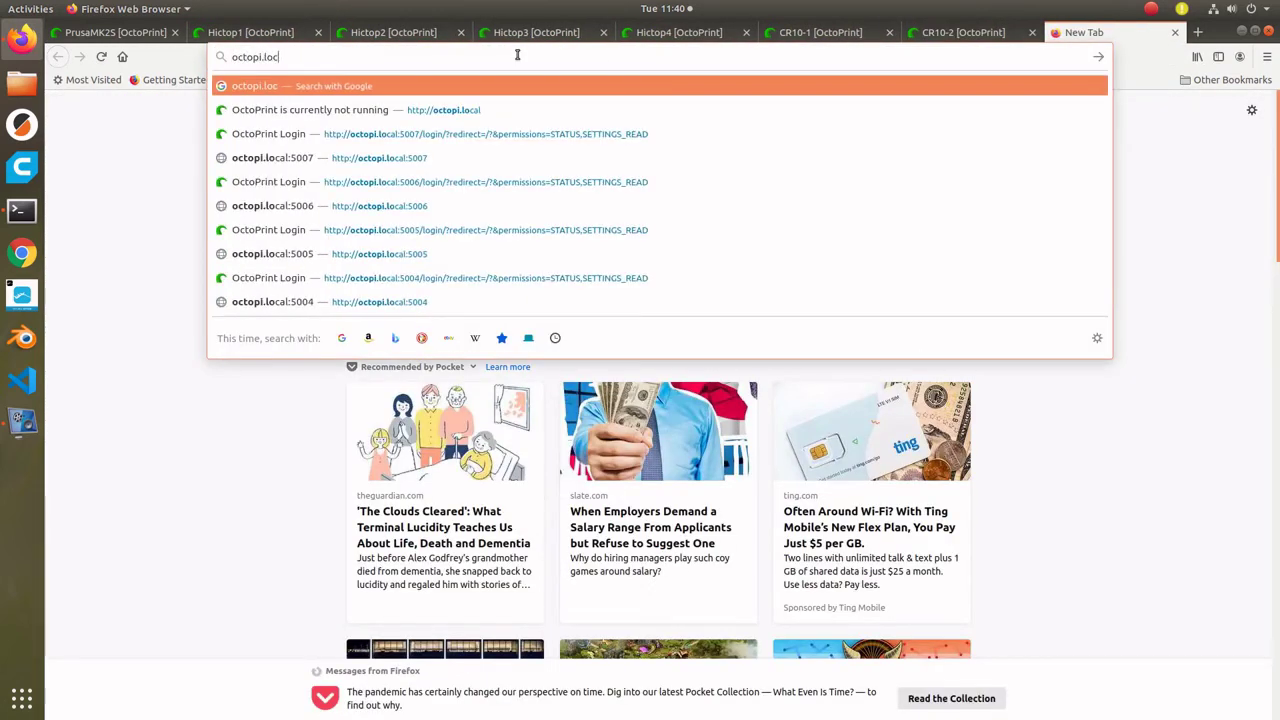
{"action": "type", "text": "al:5008"}
{"action": "key", "text": "Return"}
{"action": "left_click", "coordinate": [654, 250]}
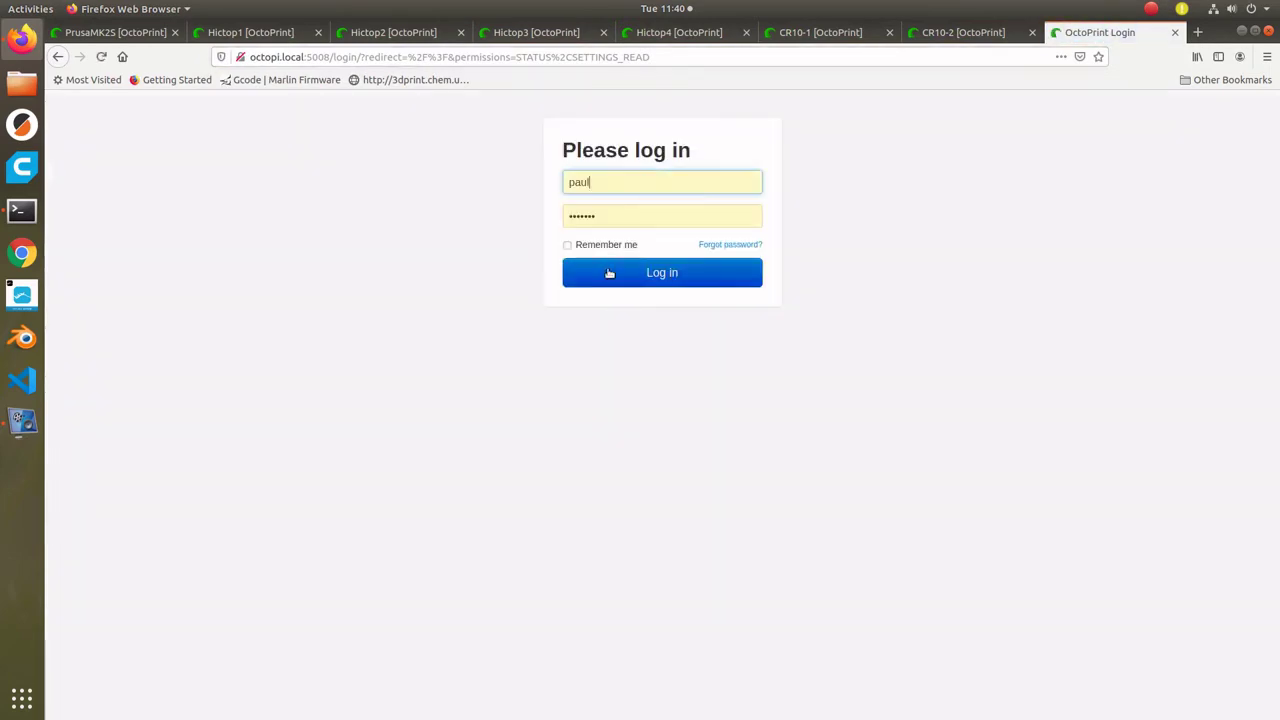
{"action": "key", "text": "Return"}
- Log in to PrusaMK3-2 on port 5009, then enter octopi.local:5000 in another tab
{"action": "left_click", "coordinate": [1197, 32]}
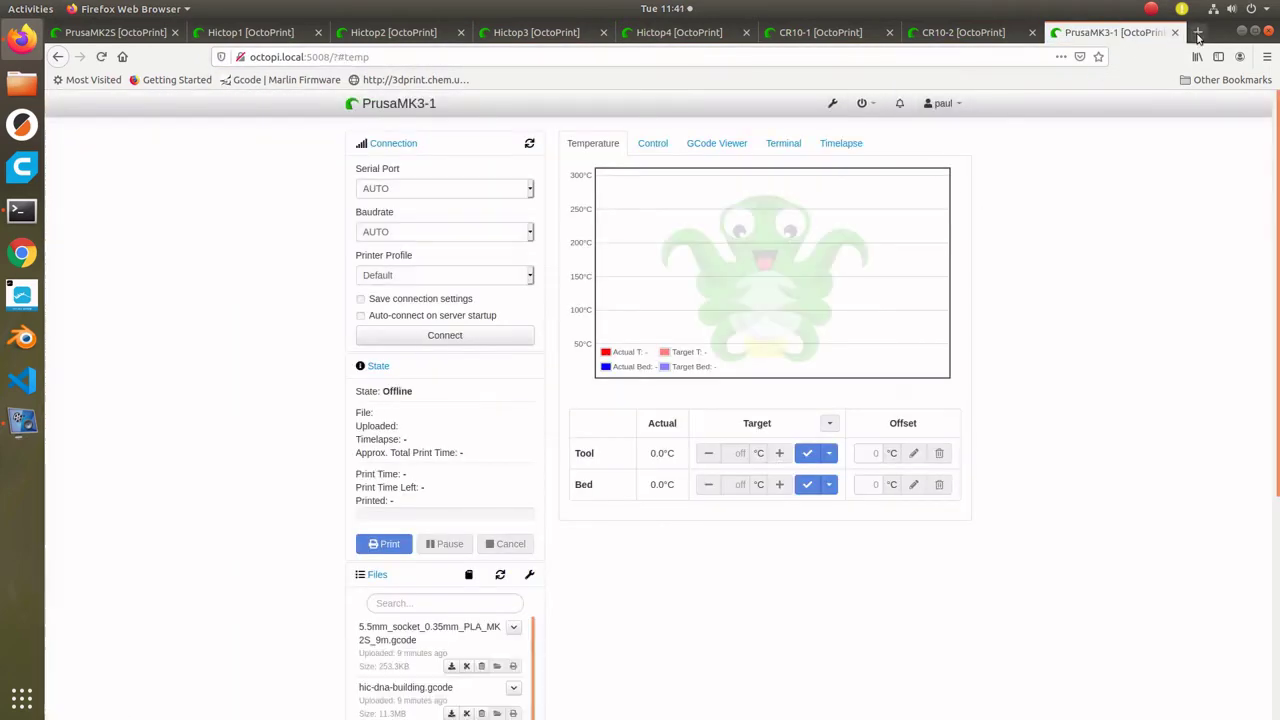
{"action": "type", "text": "octopi.local:5009"}
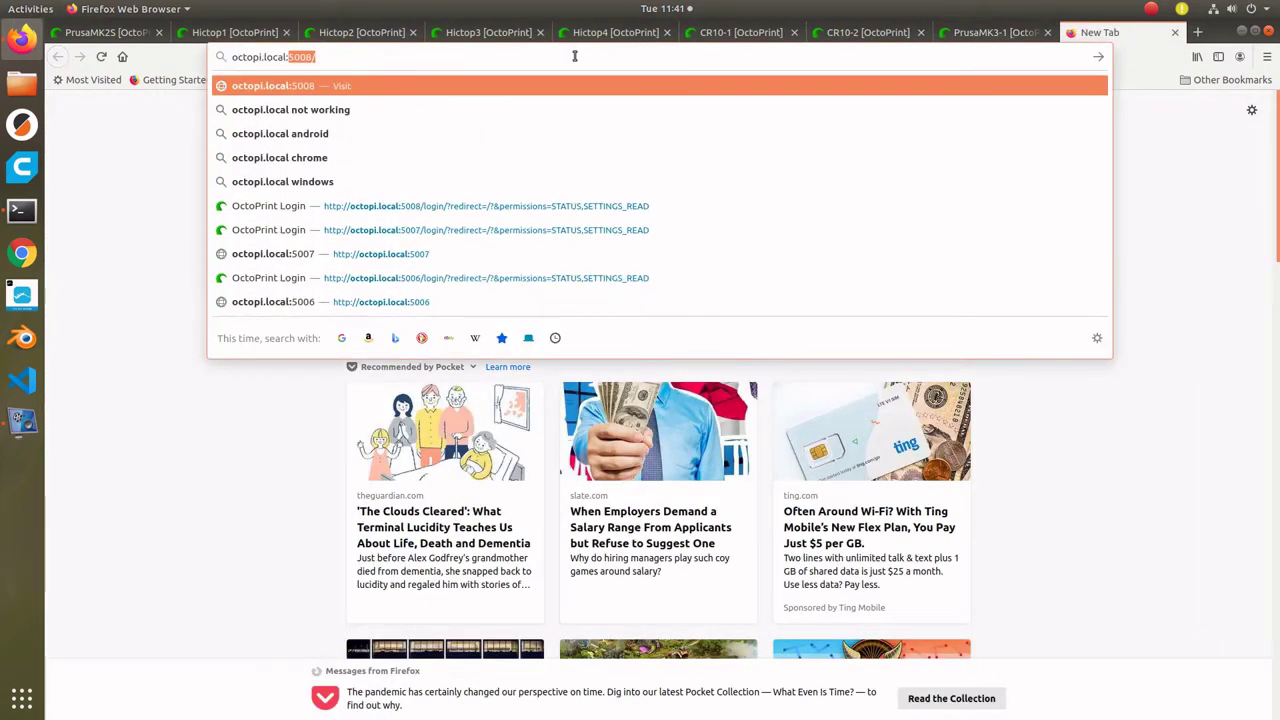
{"action": "key", "text": "Return"}
{"action": "left_click", "coordinate": [654, 250]}
{"action": "key", "text": "Return"}
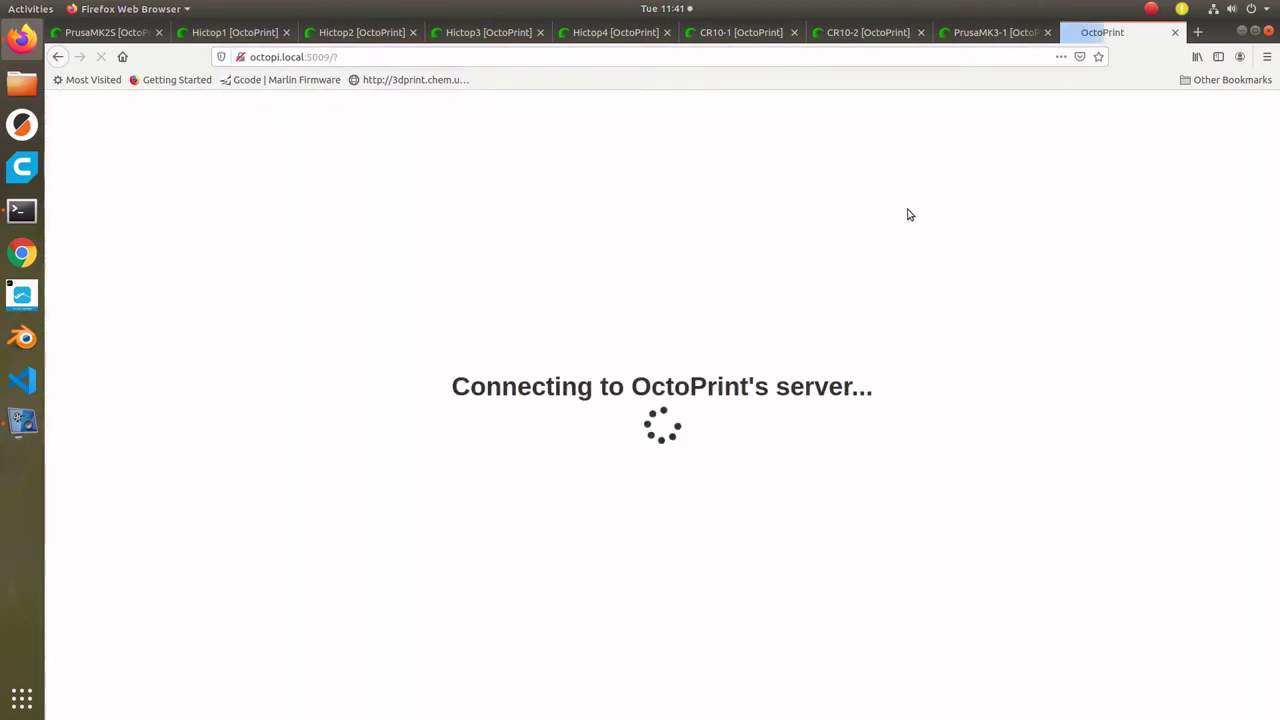
{"action": "left_click", "coordinate": [1197, 32]}
{"action": "type", "text": "octopi.loca"}
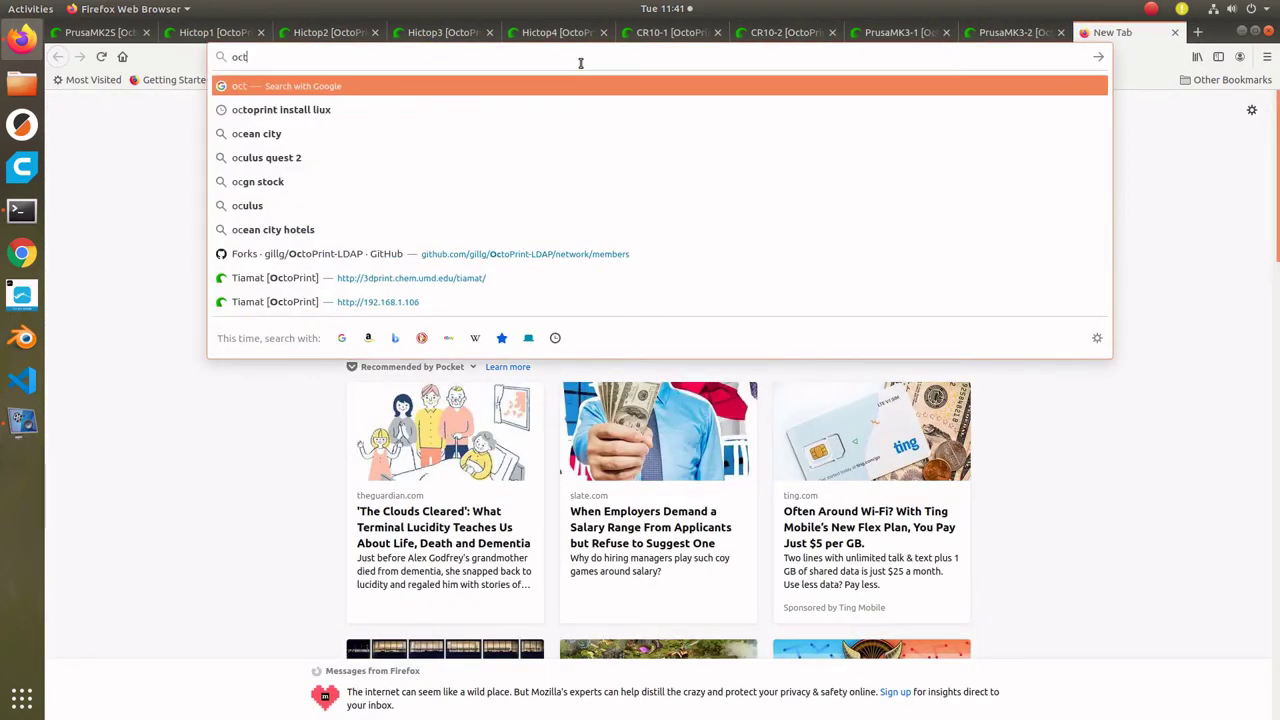
{"action": "type", "text": "l:5001/?#temp"}
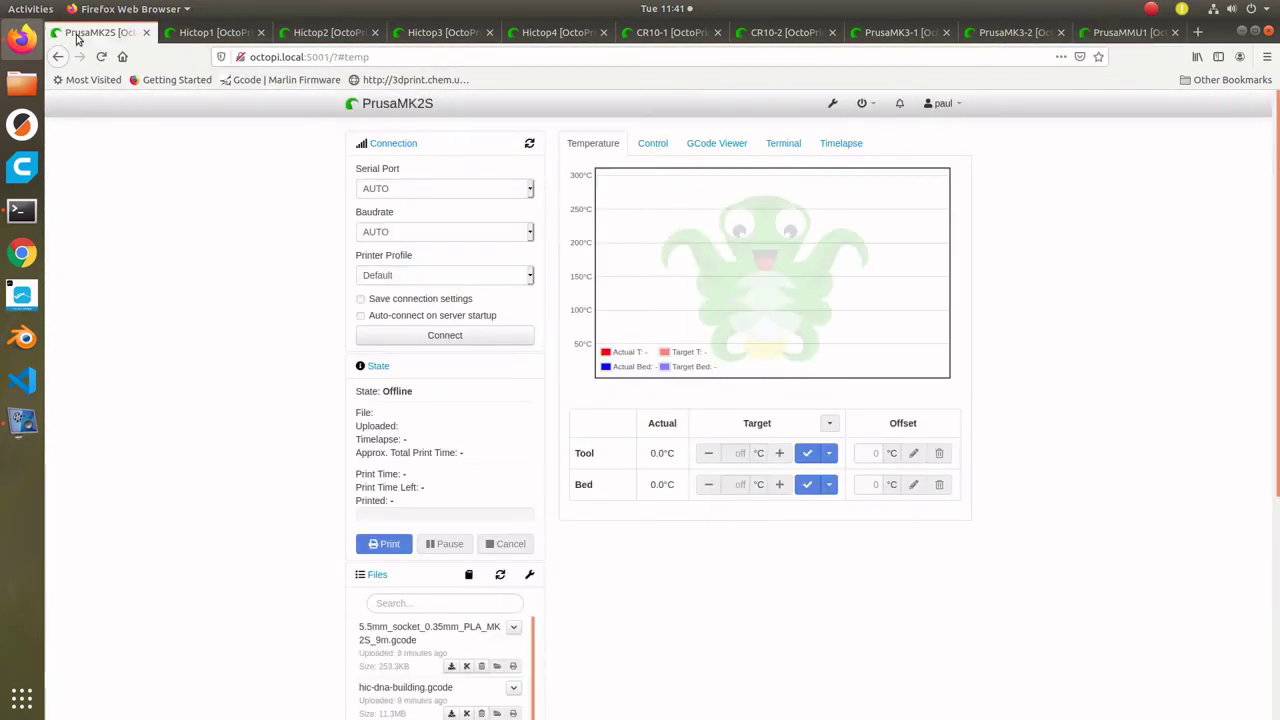
- Connect PrusaMK2S via /dev/octo_PrusaMK2S, then connect Hictop1 through Hictop4
{"action": "left_click", "coordinate": [531, 189]}
{"action": "left_click", "coordinate": [420, 220]}
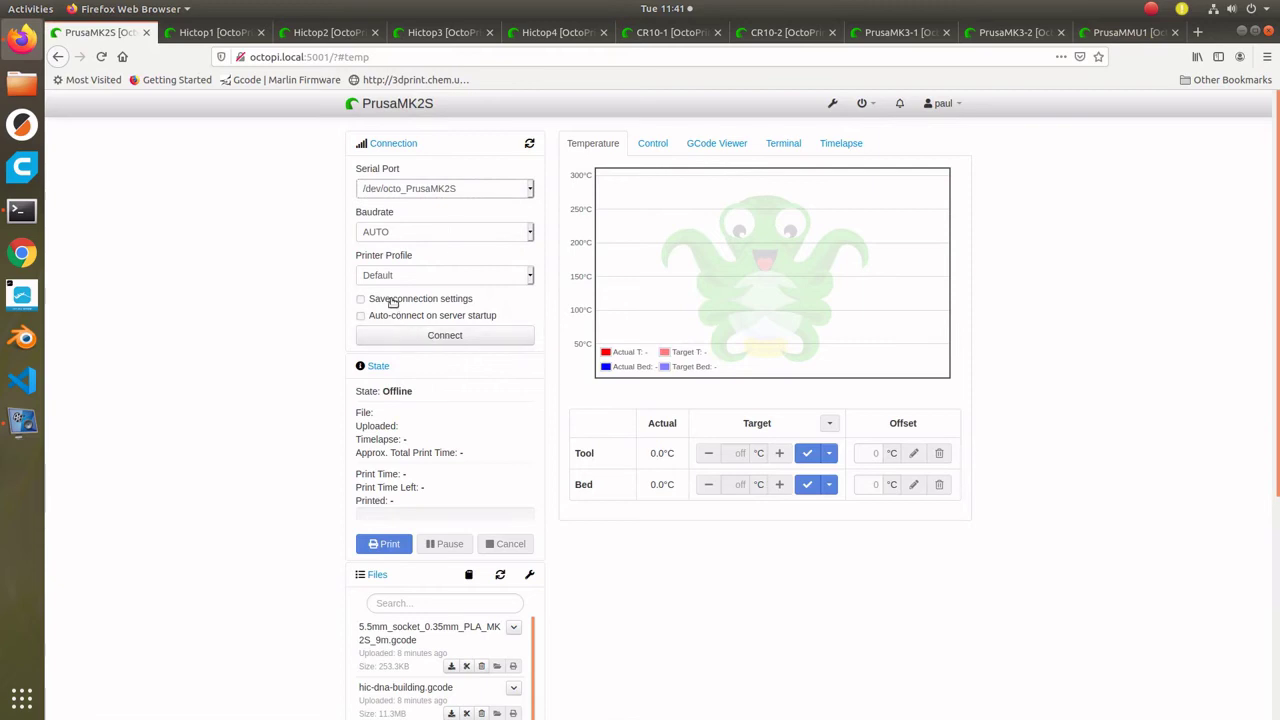
{"action": "left_click", "coordinate": [411, 339]}
{"action": "key", "text": "ctrl+Tab"}
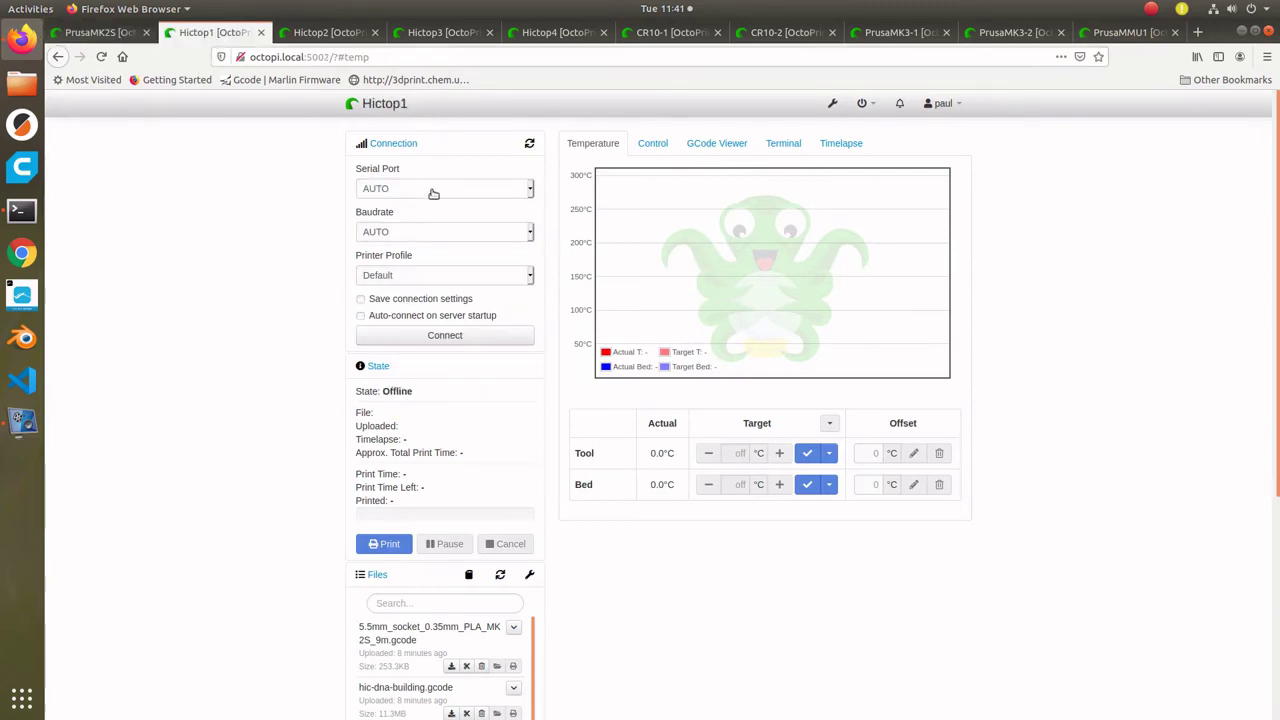
{"action": "left_click", "coordinate": [420, 335]}
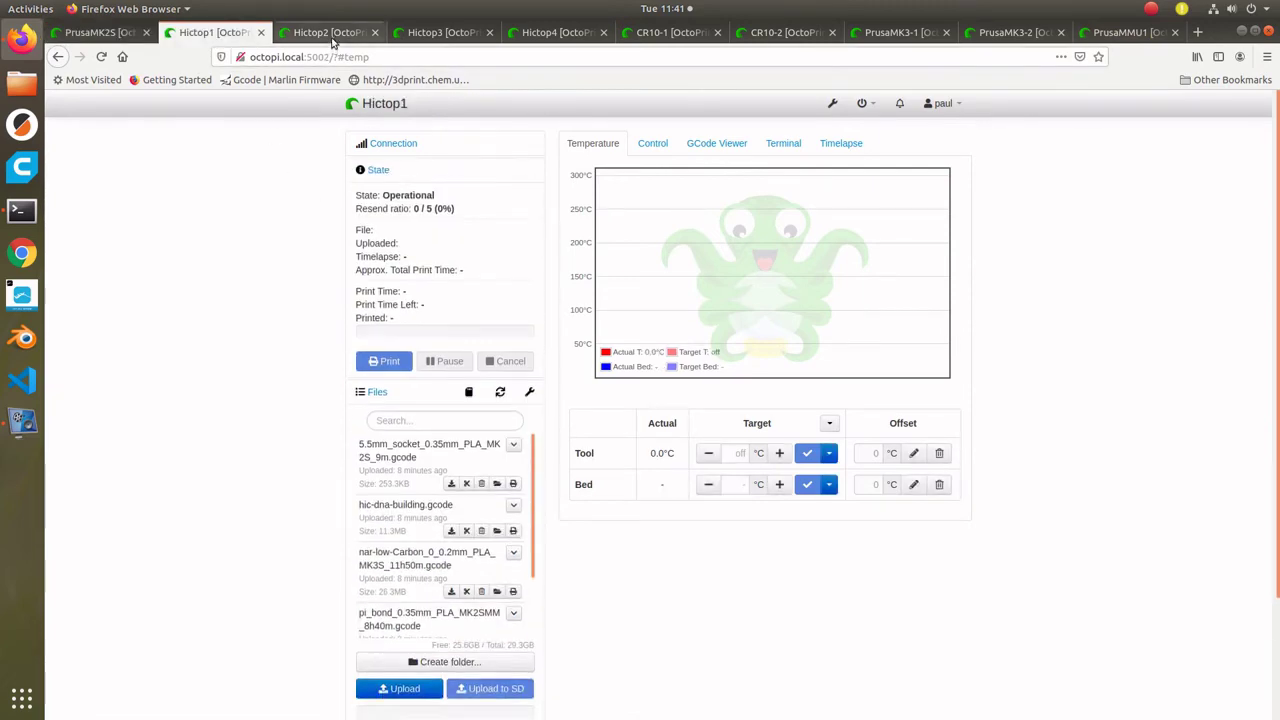
{"action": "key", "text": "ctrl+Tab"}
{"action": "left_click", "coordinate": [398, 336]}
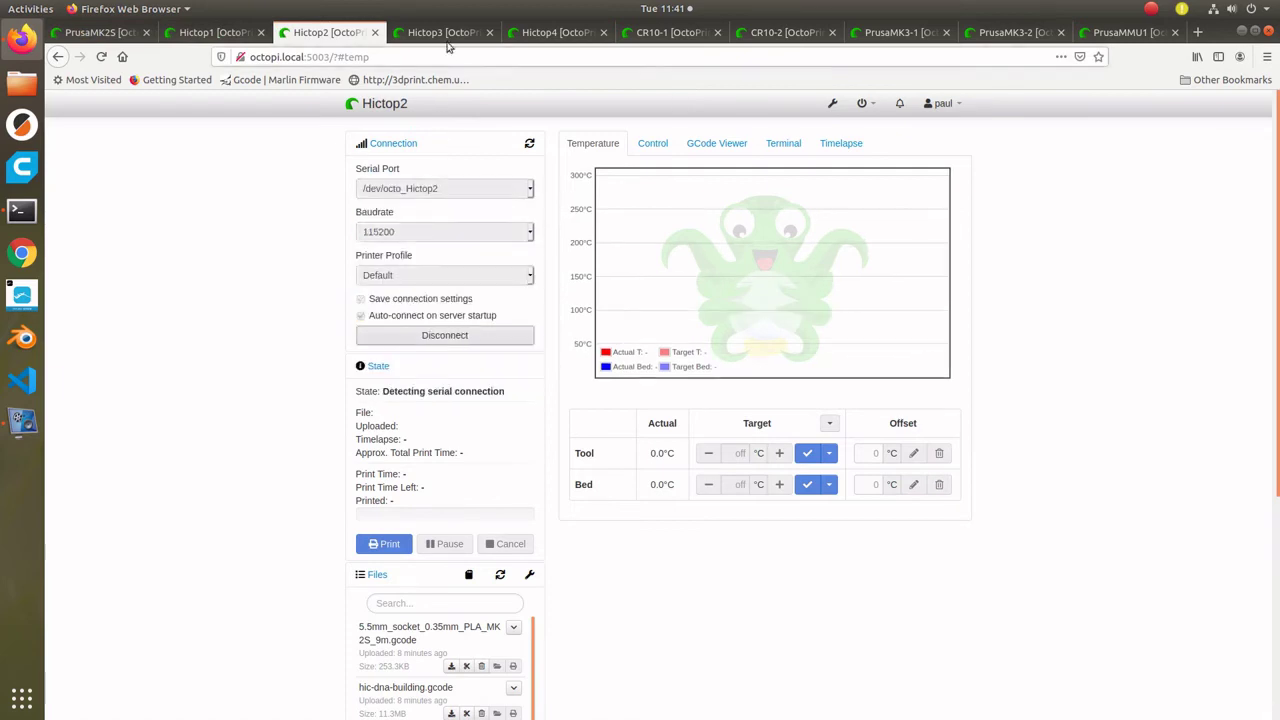
{"action": "key", "text": "ctrl+Tab"}
{"action": "left_click", "coordinate": [405, 337]}
{"action": "key", "text": "ctrl+Tab"}
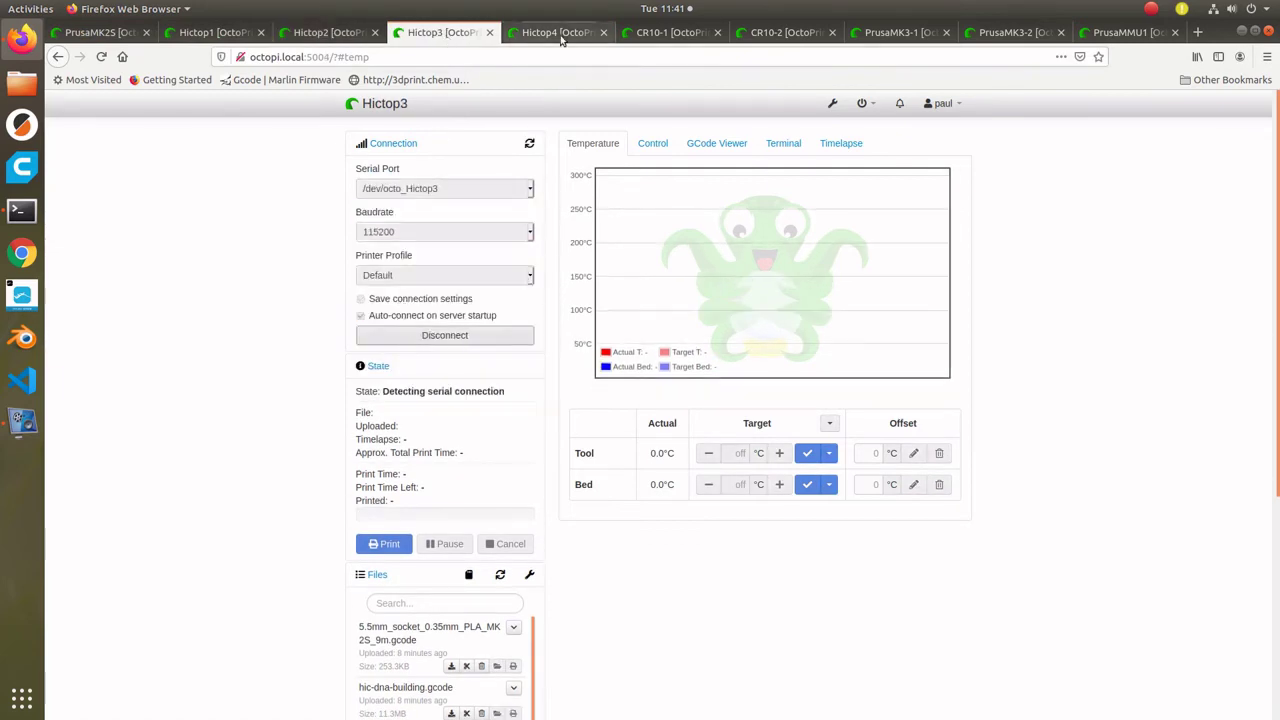
{"action": "left_click", "coordinate": [383, 335]}
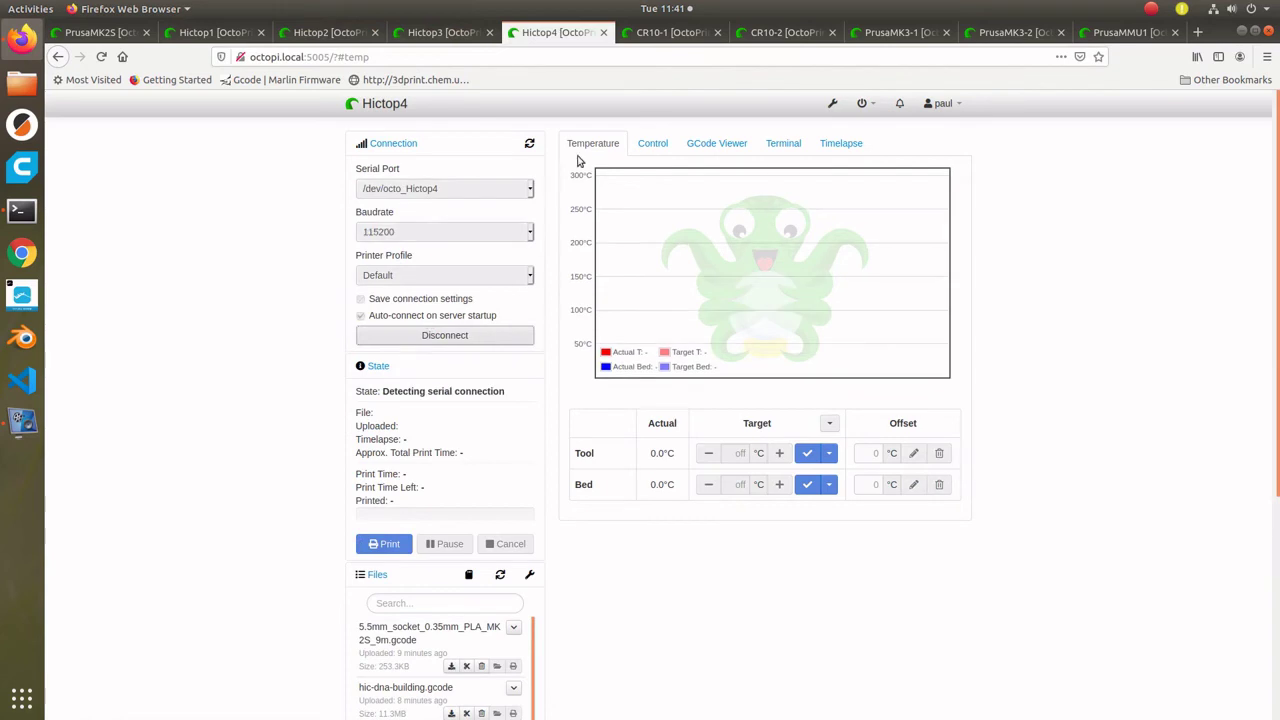
- Connect CR10-1 via /dev/octo_CR10-1 at 115200 baud, then connect CR10-2
{"action": "key", "text": "ctrl+Tab"}
{"action": "left_click", "coordinate": [445, 231]}
{"action": "left_click", "coordinate": [445, 290]}
{"action": "left_click", "coordinate": [445, 188]}
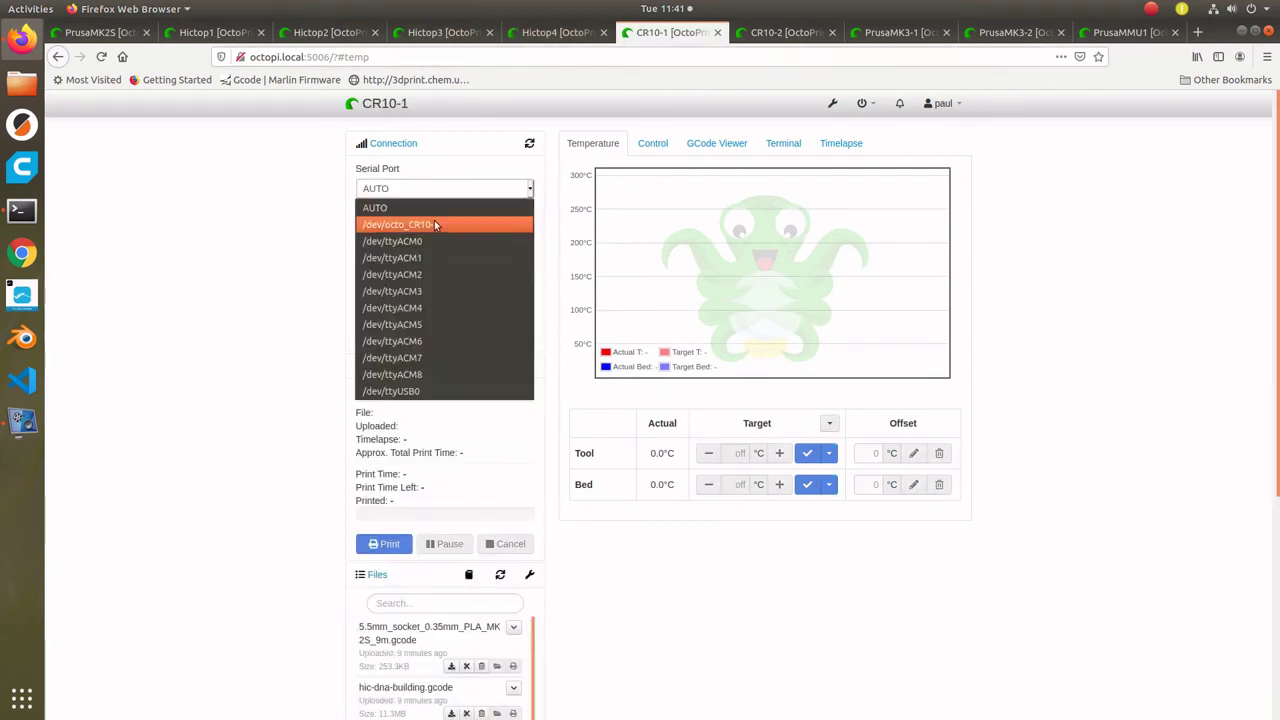
{"action": "left_click", "coordinate": [400, 220]}
{"action": "left_click", "coordinate": [445, 335]}
{"action": "key", "text": "ctrl+Tab"}
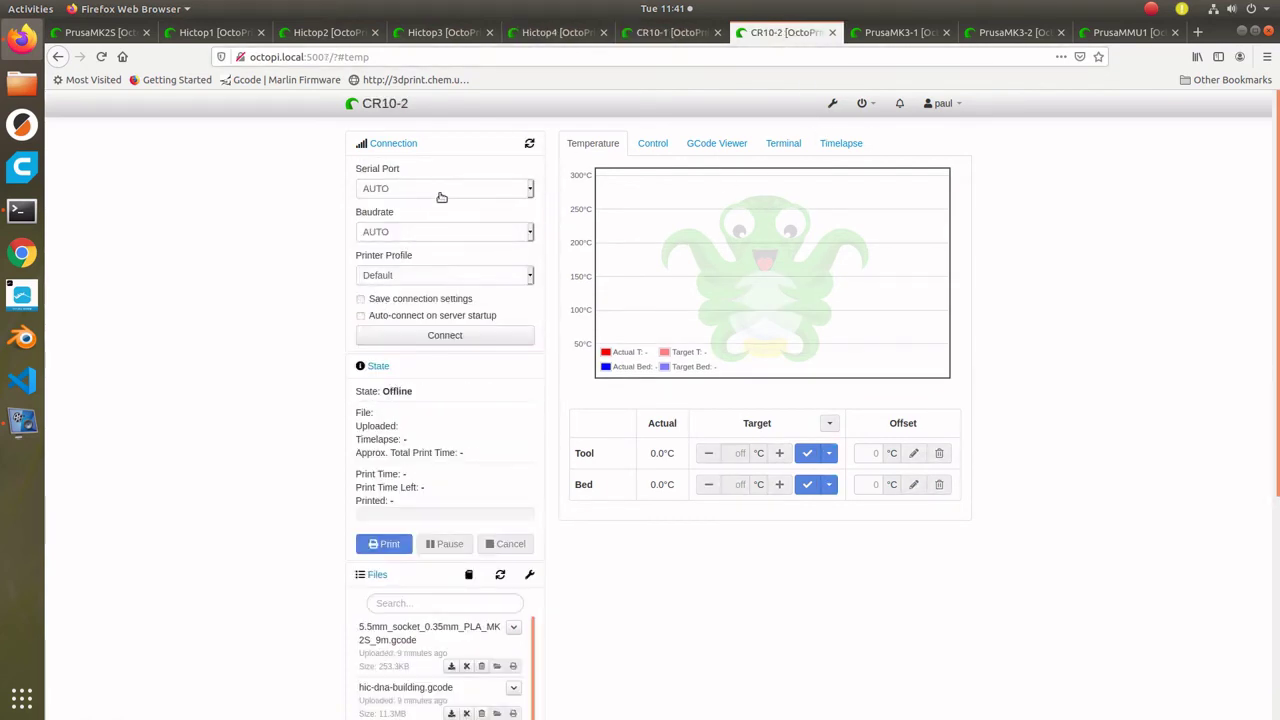
{"action": "left_click", "coordinate": [395, 338]}
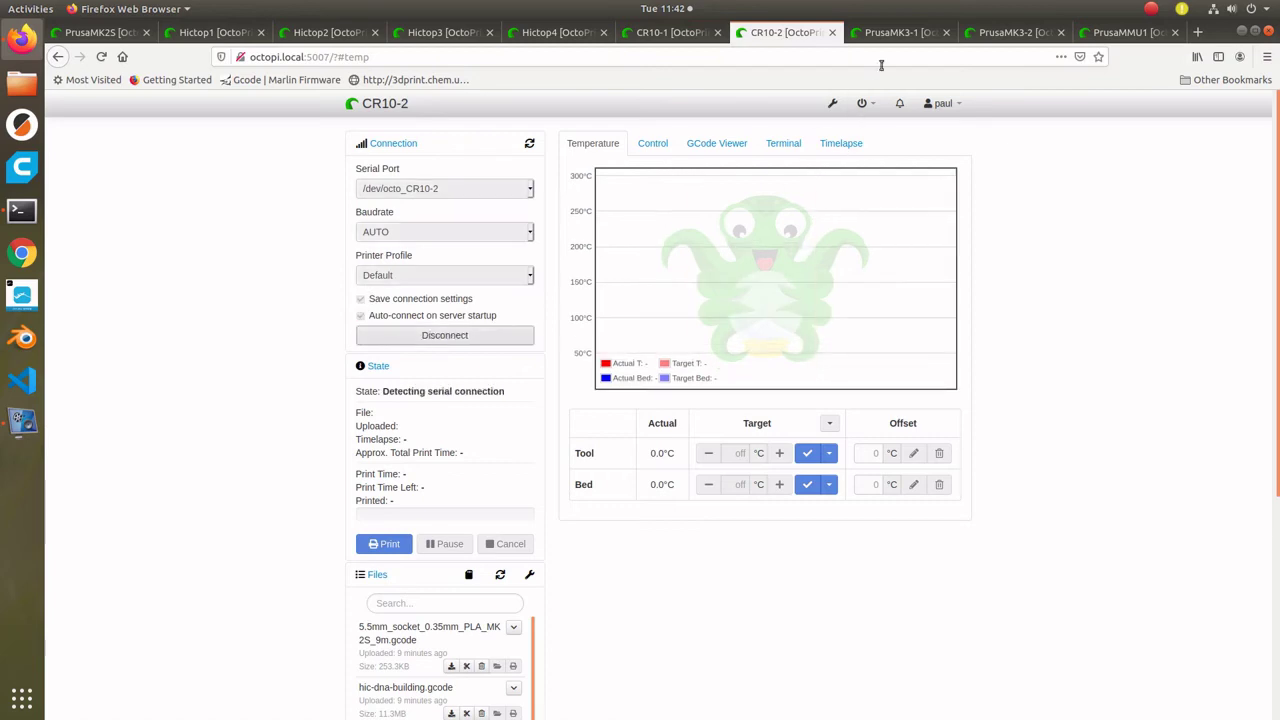
- Connect PrusaMK3-1 via /dev/octo_PrusaMK3-1 at 115200, saving settings and enabling auto-connect
{"action": "key", "text": "ctrl+Tab"}
{"action": "left_click", "coordinate": [445, 188]}
{"action": "left_click", "coordinate": [400, 220]}
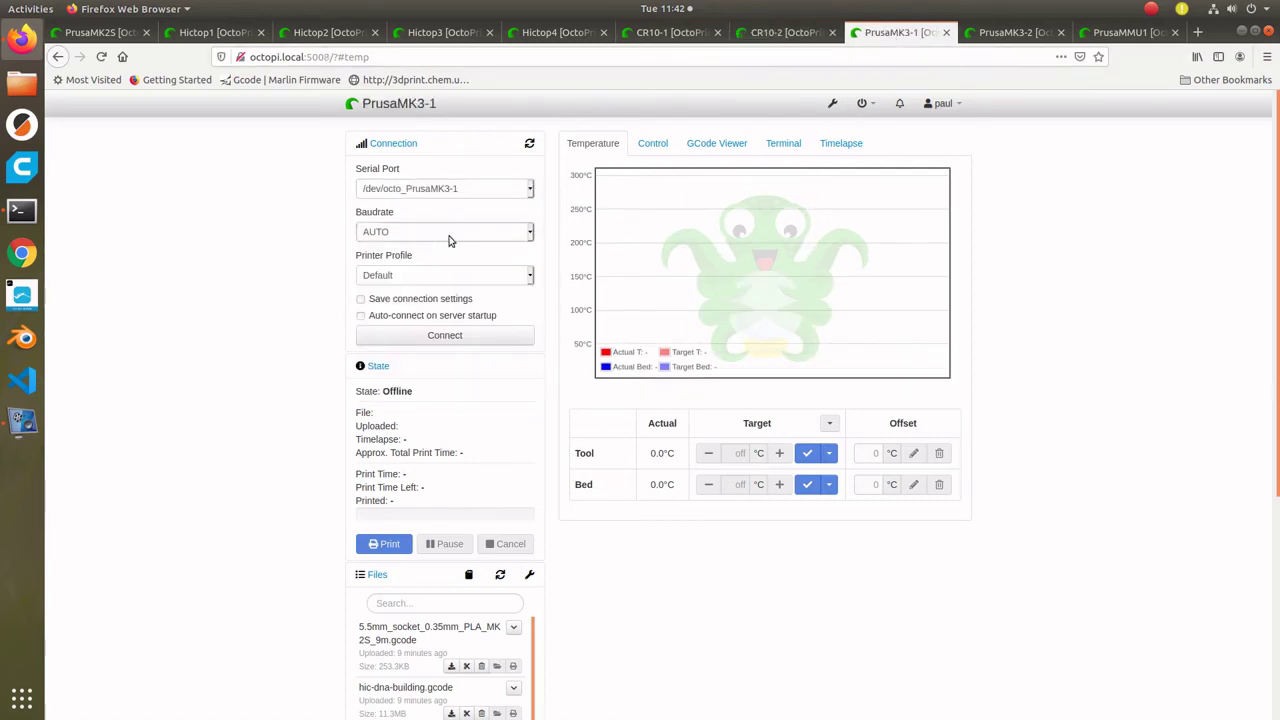
{"action": "left_click", "coordinate": [530, 232]}
{"action": "left_click", "coordinate": [457, 298]}
{"action": "left_click", "coordinate": [361, 298]}
{"action": "left_click", "coordinate": [361, 315]}
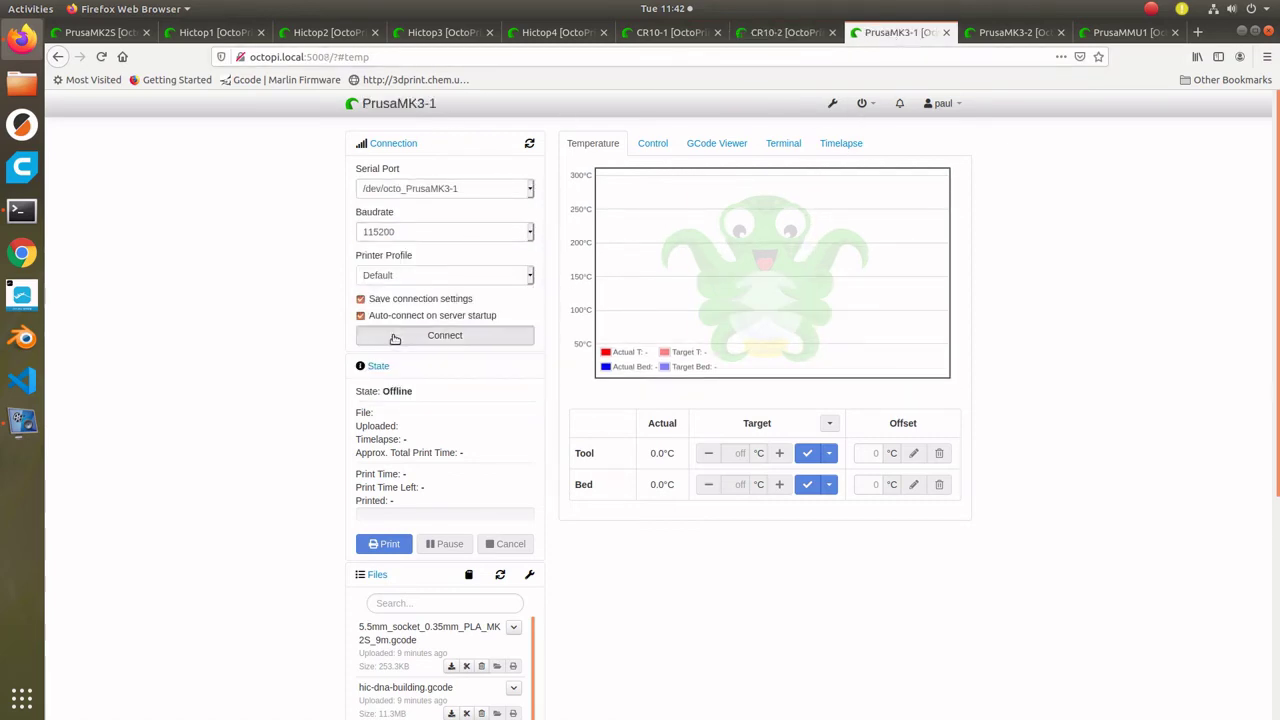
{"action": "left_click", "coordinate": [445, 335]}
- Connect PrusaMK3-2 via /dev/octo_PrusaMK3-2 at 115200 baud
{"action": "left_click", "coordinate": [1013, 34]}
{"action": "left_click", "coordinate": [445, 188]}
{"action": "left_click", "coordinate": [425, 222]}
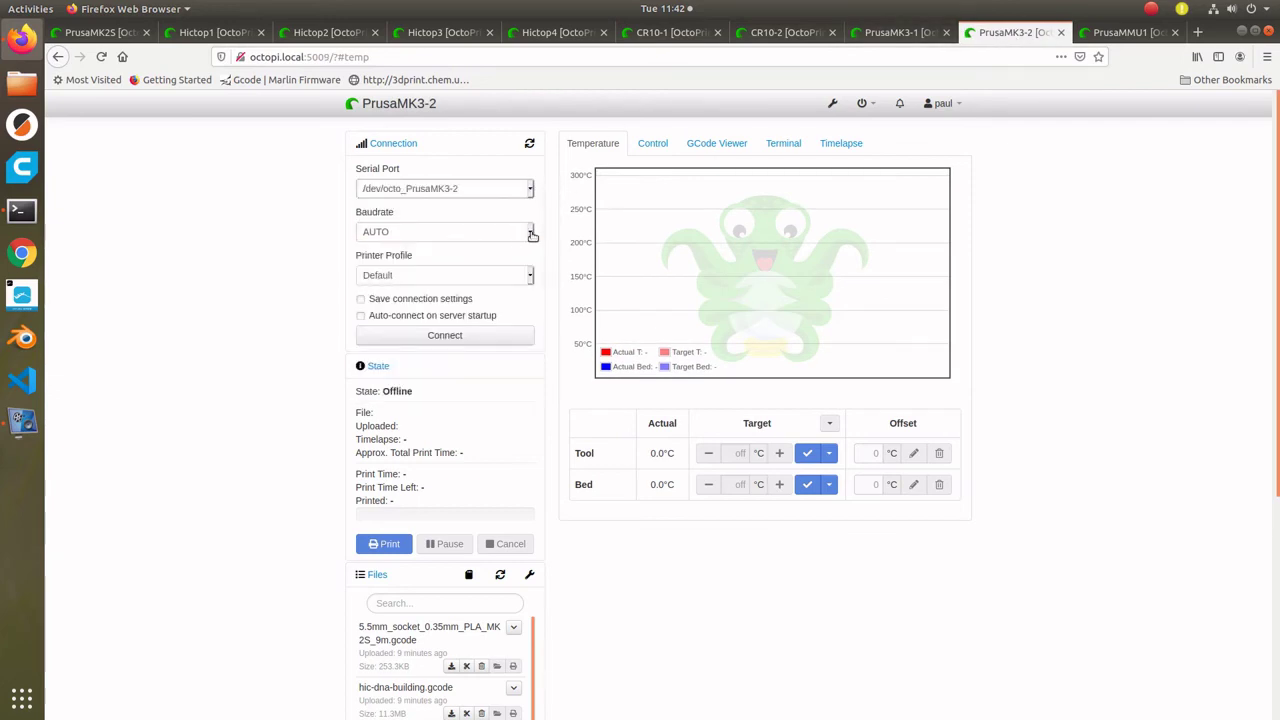
{"action": "left_click", "coordinate": [530, 232]}
{"action": "left_click", "coordinate": [471, 305]}
{"action": "left_click", "coordinate": [445, 335]}
- Connect PrusaMMU1 at 115200, then disconnect and reconnect it through /dev/octo_PrusaMMU1
{"action": "left_click", "coordinate": [1110, 33]}
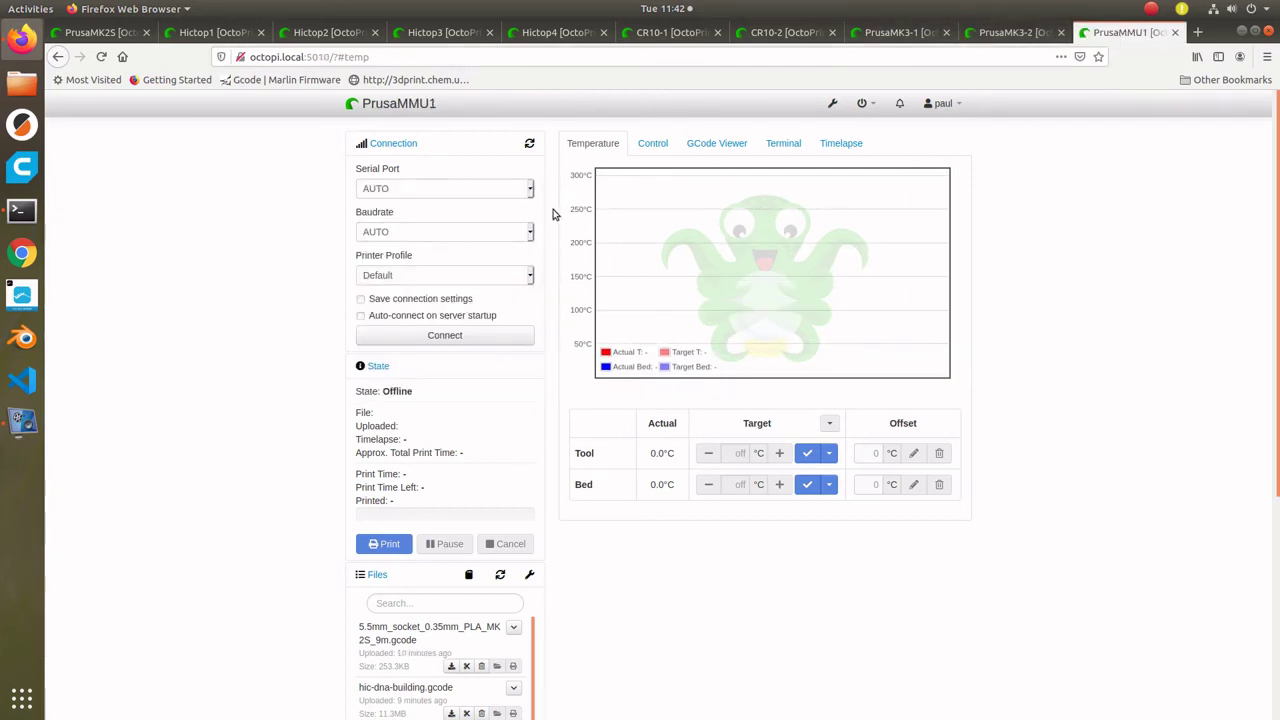
{"action": "left_click", "coordinate": [530, 232]}
{"action": "left_click", "coordinate": [476, 300]}
{"action": "left_click", "coordinate": [445, 335]}
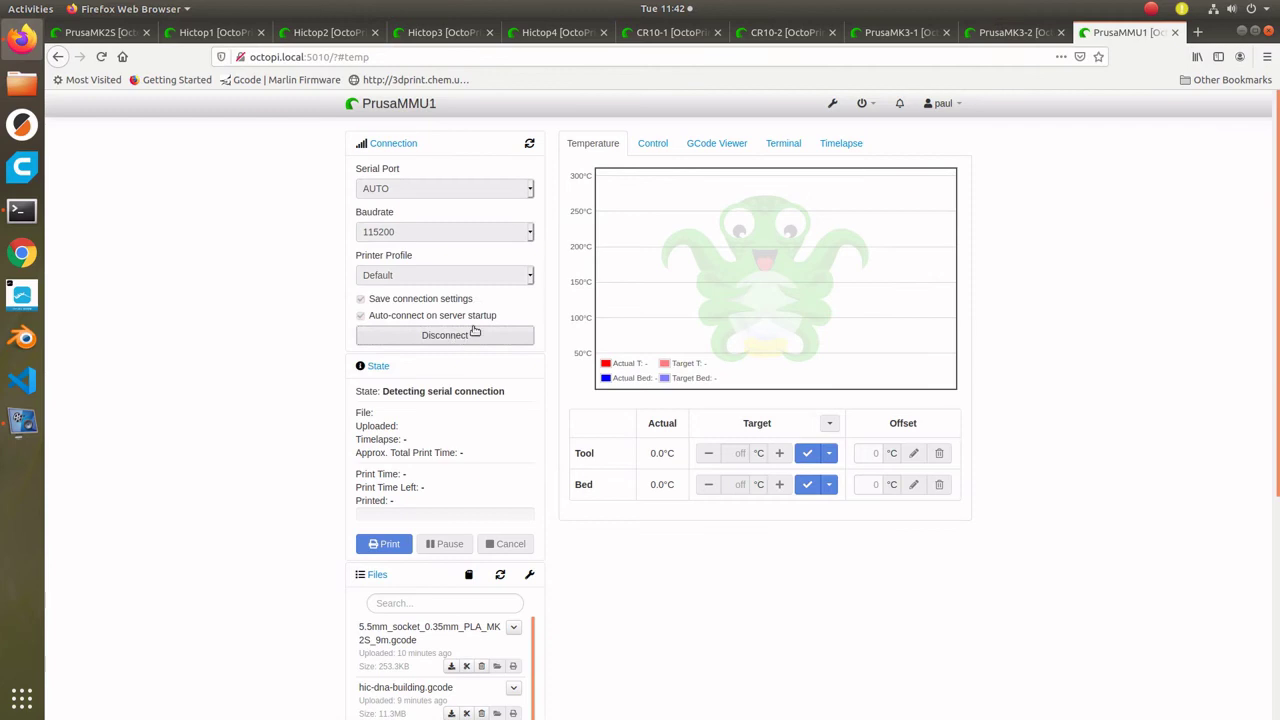
{"action": "left_click", "coordinate": [483, 145]}
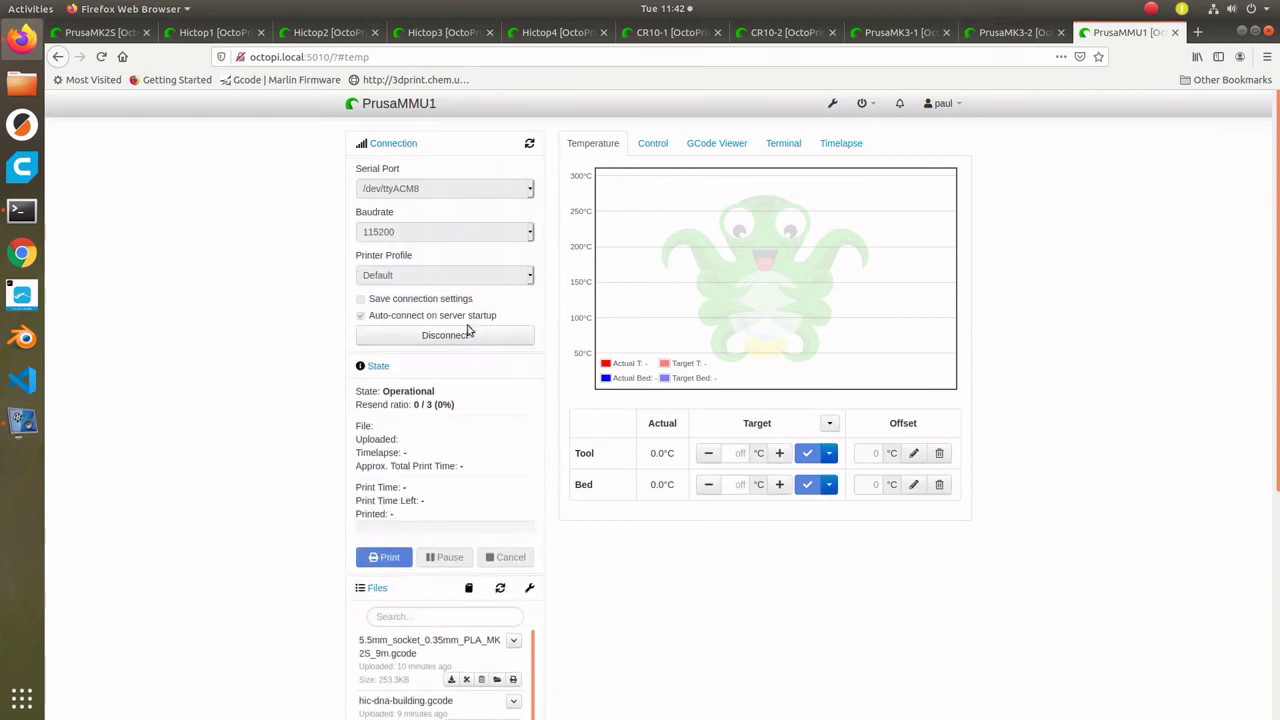
{"action": "left_click", "coordinate": [469, 334]}
{"action": "left_click", "coordinate": [522, 194]}
{"action": "left_click", "coordinate": [482, 224]}
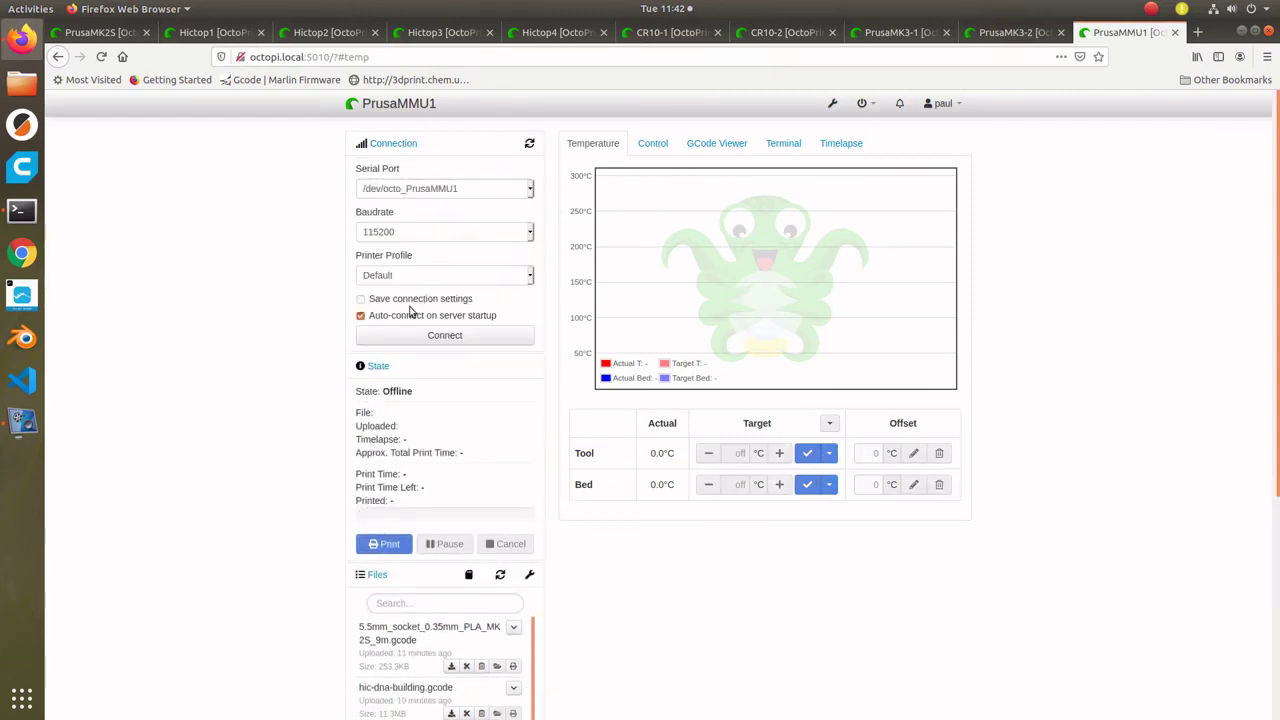
{"action": "left_click", "coordinate": [485, 335]}
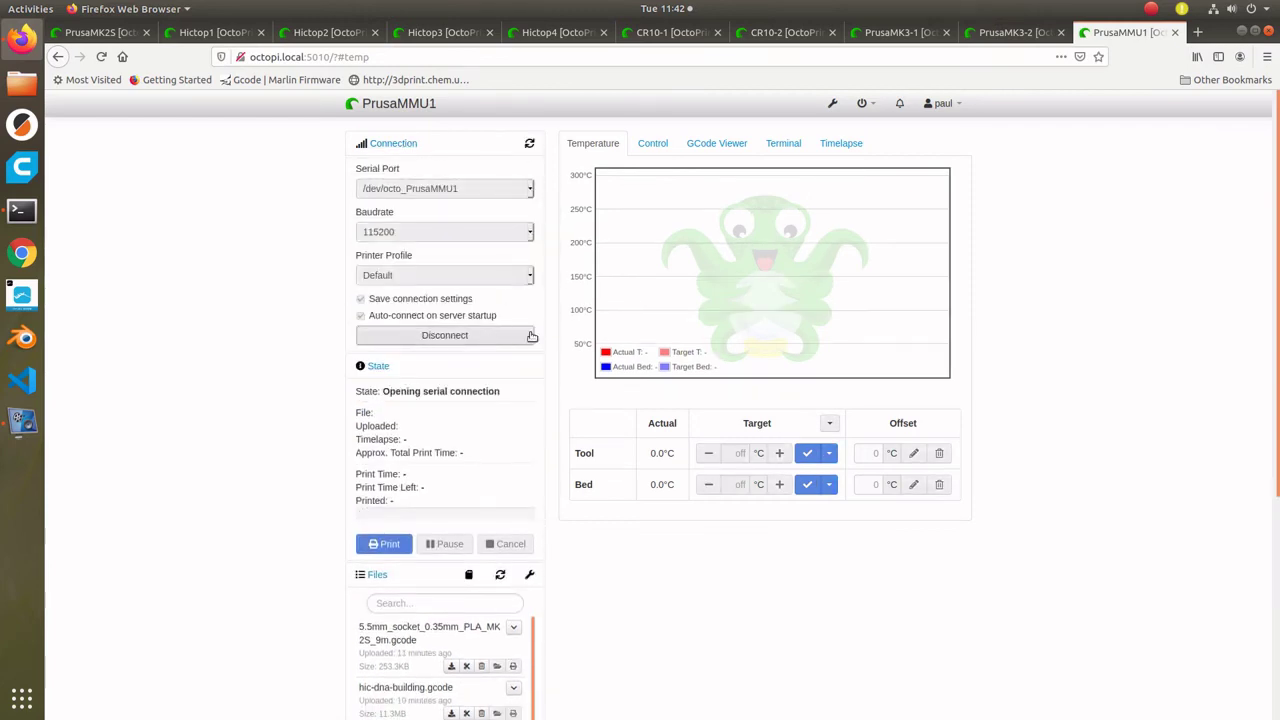
{"action": "left_click", "coordinate": [107, 34]}
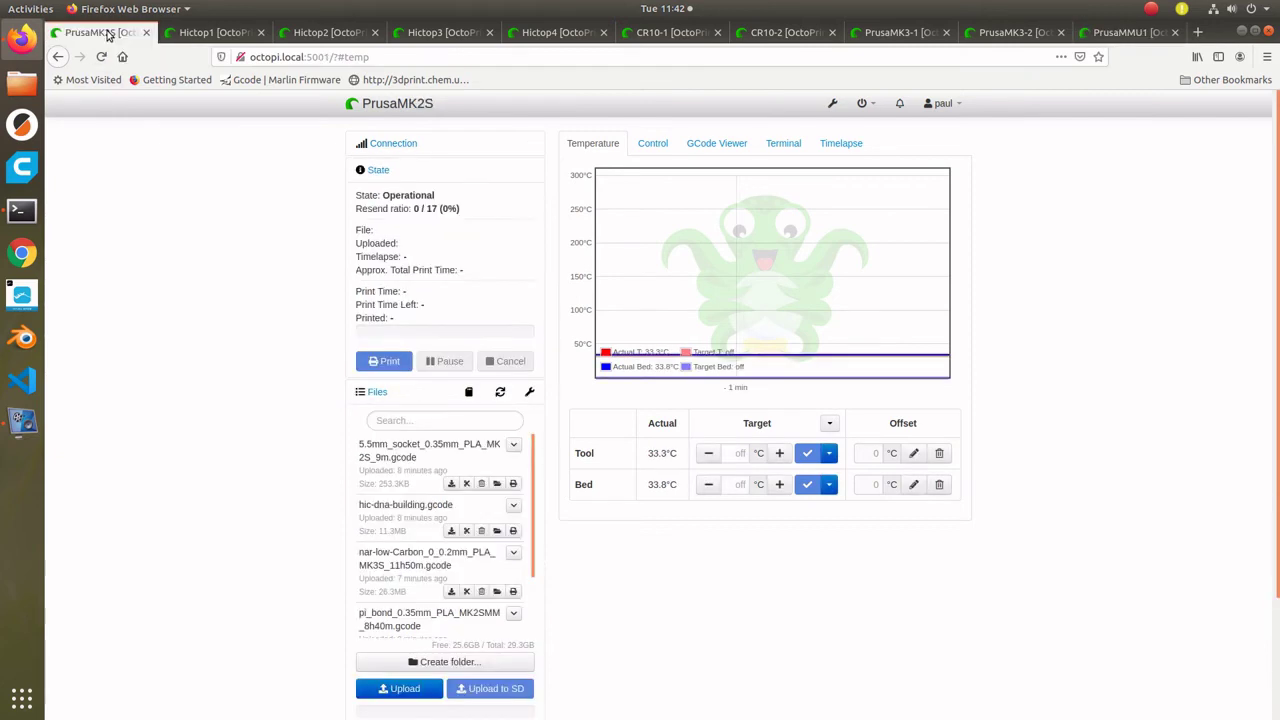
- Check each instance in turn, then preheat PrusaMMU1 with the PLA preset (180°C/60°C)
{"action": "left_click", "coordinate": [218, 33]}
{"action": "left_click", "coordinate": [330, 33]}
{"action": "left_click", "coordinate": [444, 33]}
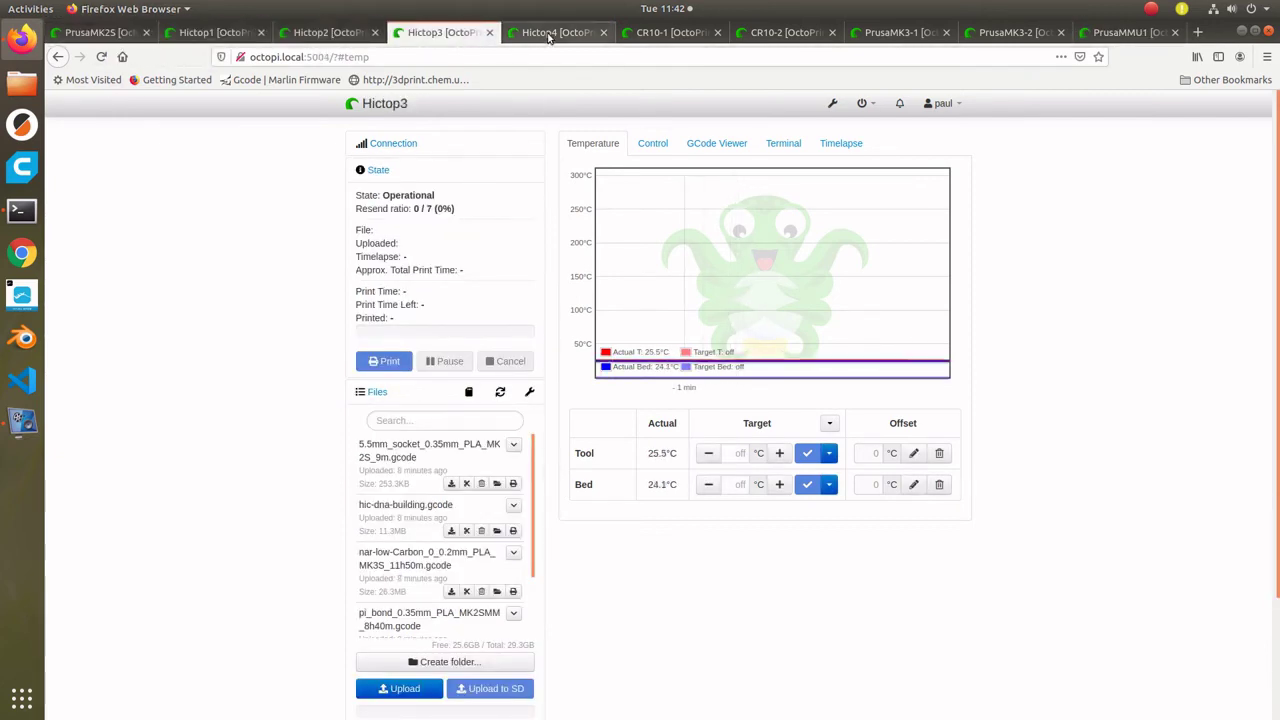
{"action": "left_click", "coordinate": [556, 33]}
{"action": "left_click", "coordinate": [655, 32]}
{"action": "left_click", "coordinate": [755, 35]}
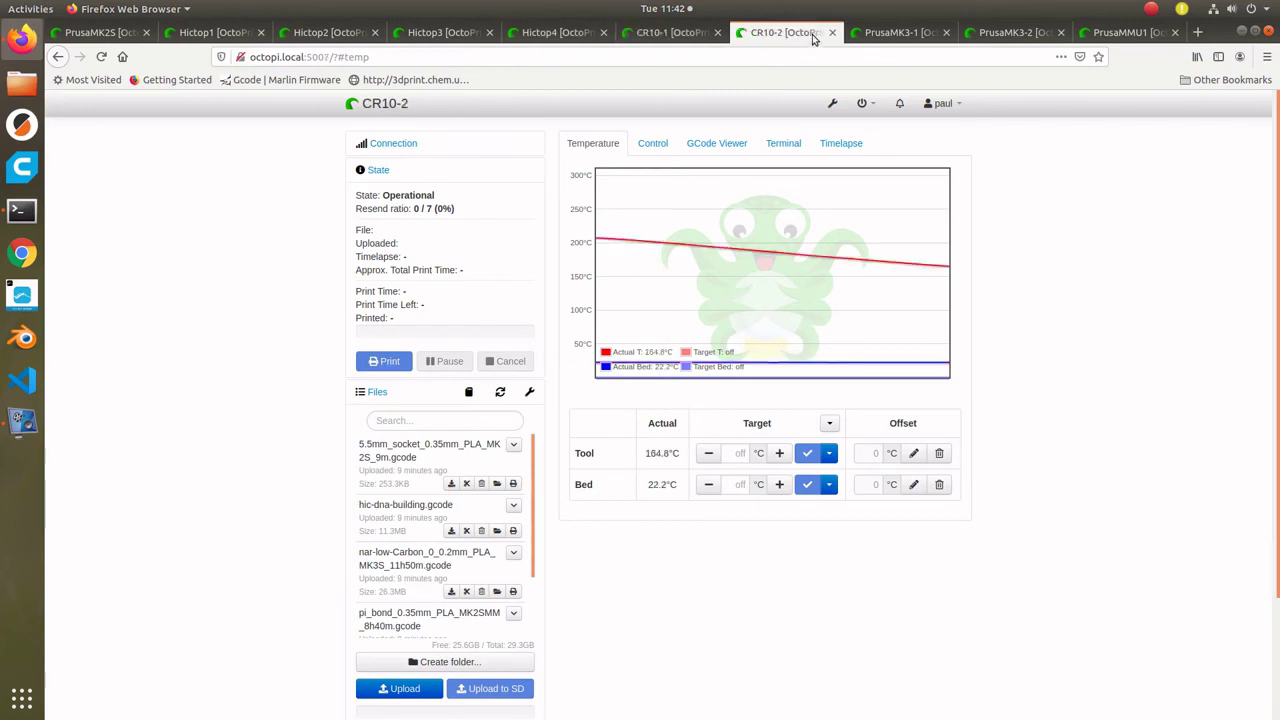
{"action": "left_click", "coordinate": [903, 35]}
{"action": "left_click", "coordinate": [990, 35]}
{"action": "left_click", "coordinate": [1125, 33]}
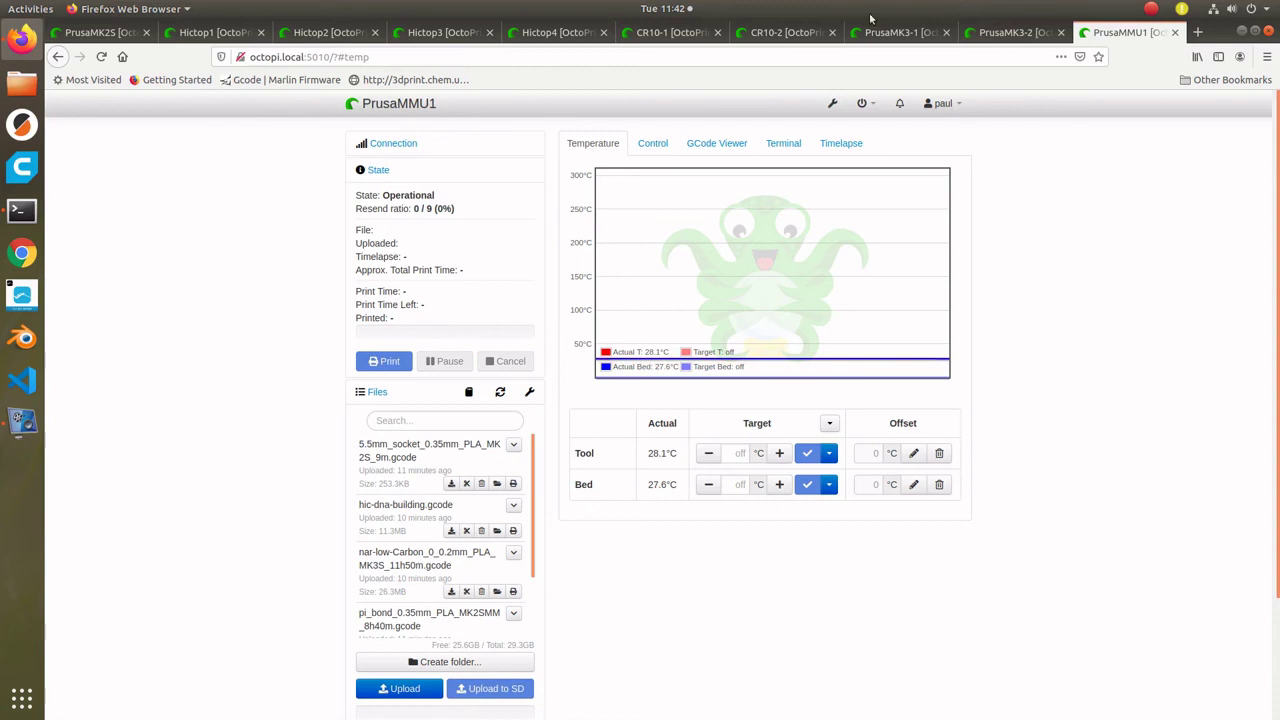
{"action": "left_click", "coordinate": [829, 423]}
{"action": "left_click", "coordinate": [751, 493]}
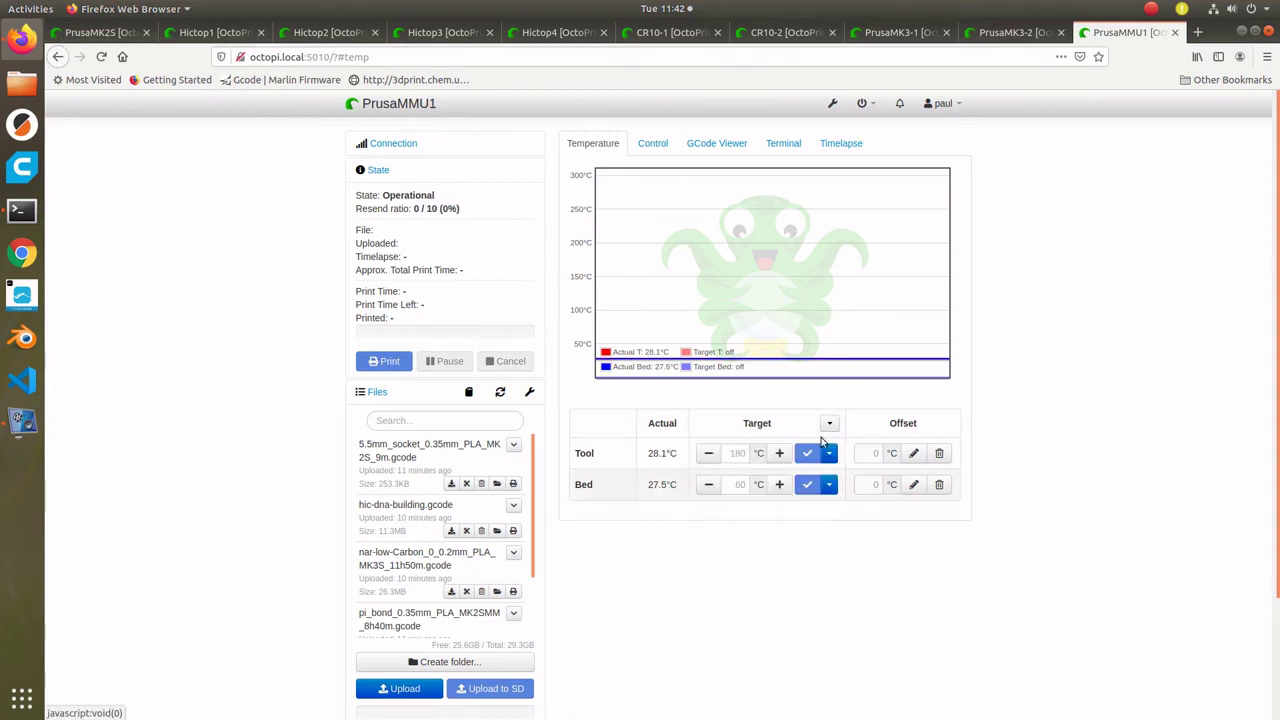
- Apply the PLA preheat preset to PrusaMK3-2, PrusaMK3-1, CR10-2 and CR10-1
{"action": "left_click", "coordinate": [990, 33]}
{"action": "left_click", "coordinate": [829, 423]}
{"action": "left_click", "coordinate": [751, 493]}
{"action": "left_click", "coordinate": [903, 33]}
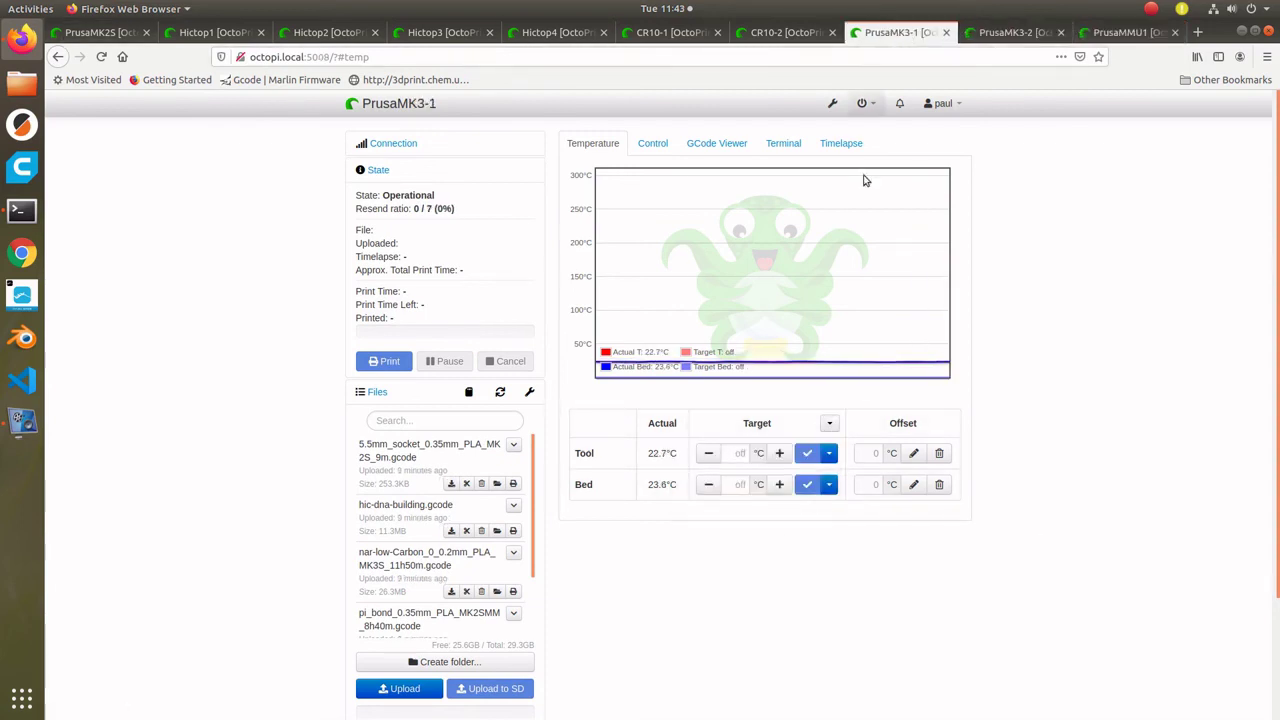
{"action": "left_click", "coordinate": [829, 423]}
{"action": "left_click", "coordinate": [751, 493]}
{"action": "left_click", "coordinate": [785, 33]}
{"action": "left_click", "coordinate": [829, 423]}
{"action": "left_click", "coordinate": [751, 493]}
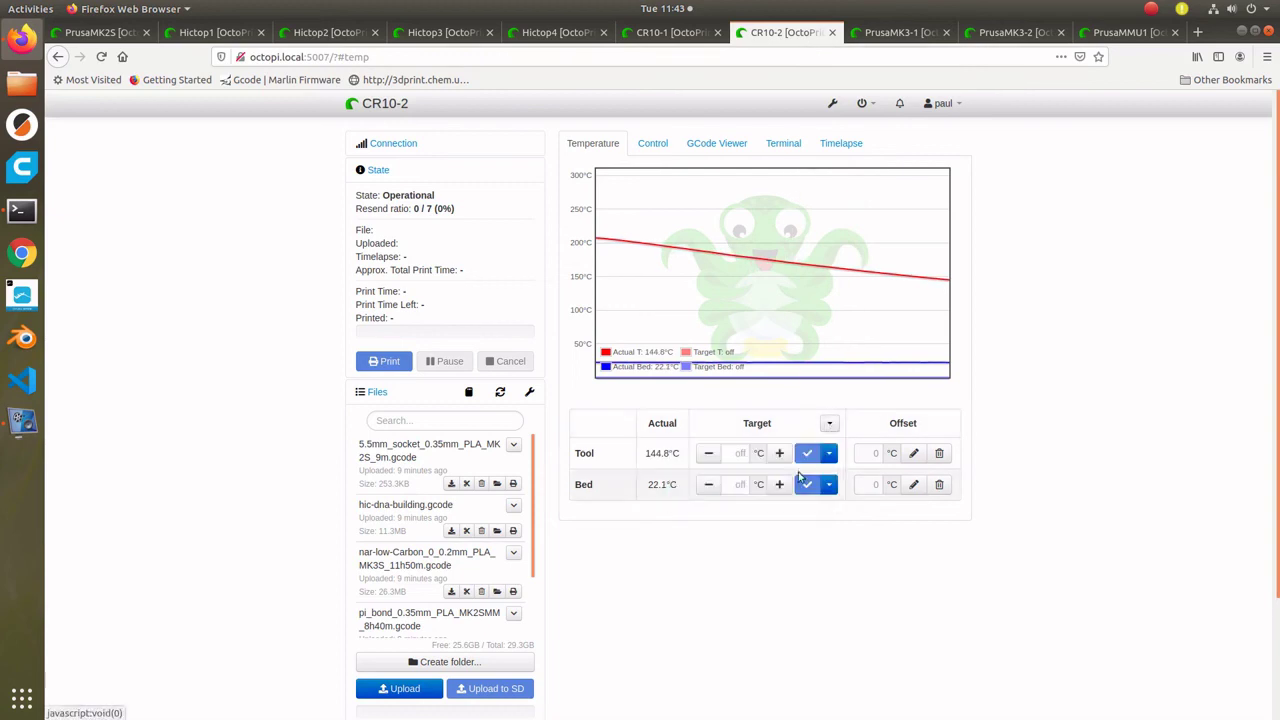
{"action": "left_click", "coordinate": [672, 33]}
{"action": "left_click", "coordinate": [829, 423]}
{"action": "left_click", "coordinate": [793, 483]}
- Apply the PLA preheat preset to Hictop4, Hictop3, Hictop2, Hictop1 and PrusaMK2S
{"action": "left_click", "coordinate": [445, 33]}
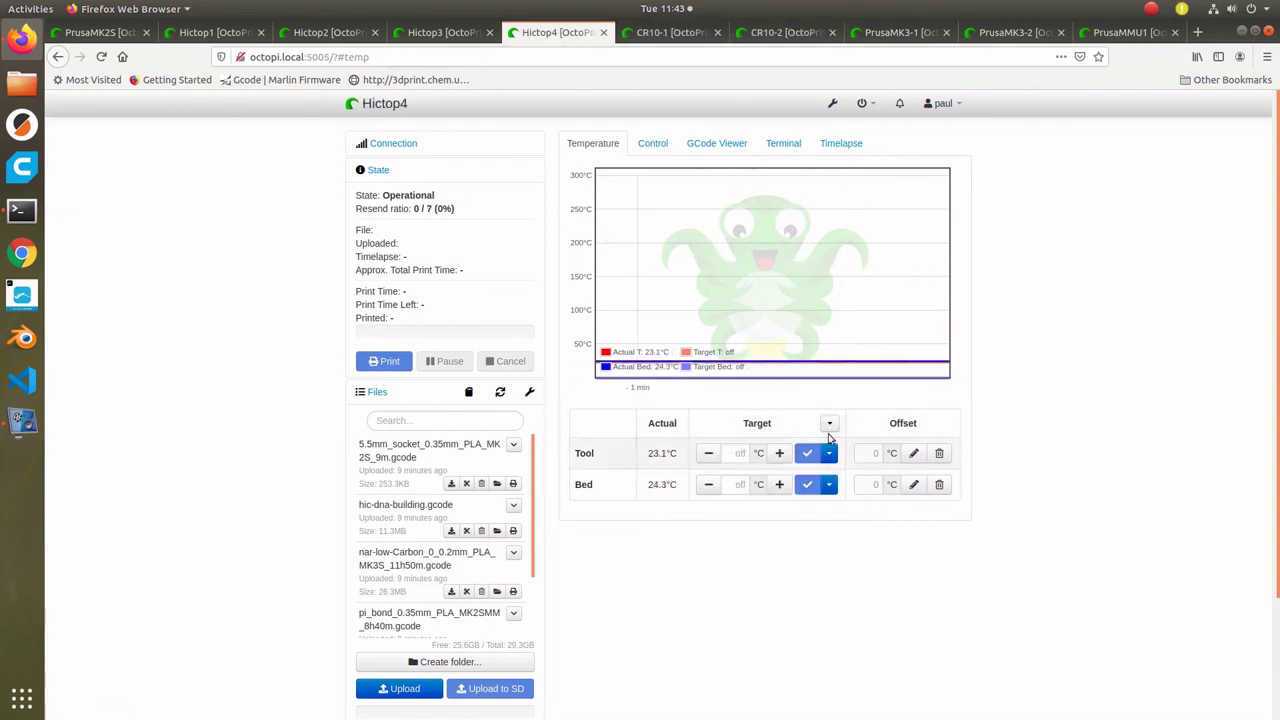
{"action": "left_click", "coordinate": [829, 423]}
{"action": "left_click", "coordinate": [766, 494]}
{"action": "left_click", "coordinate": [829, 423]}
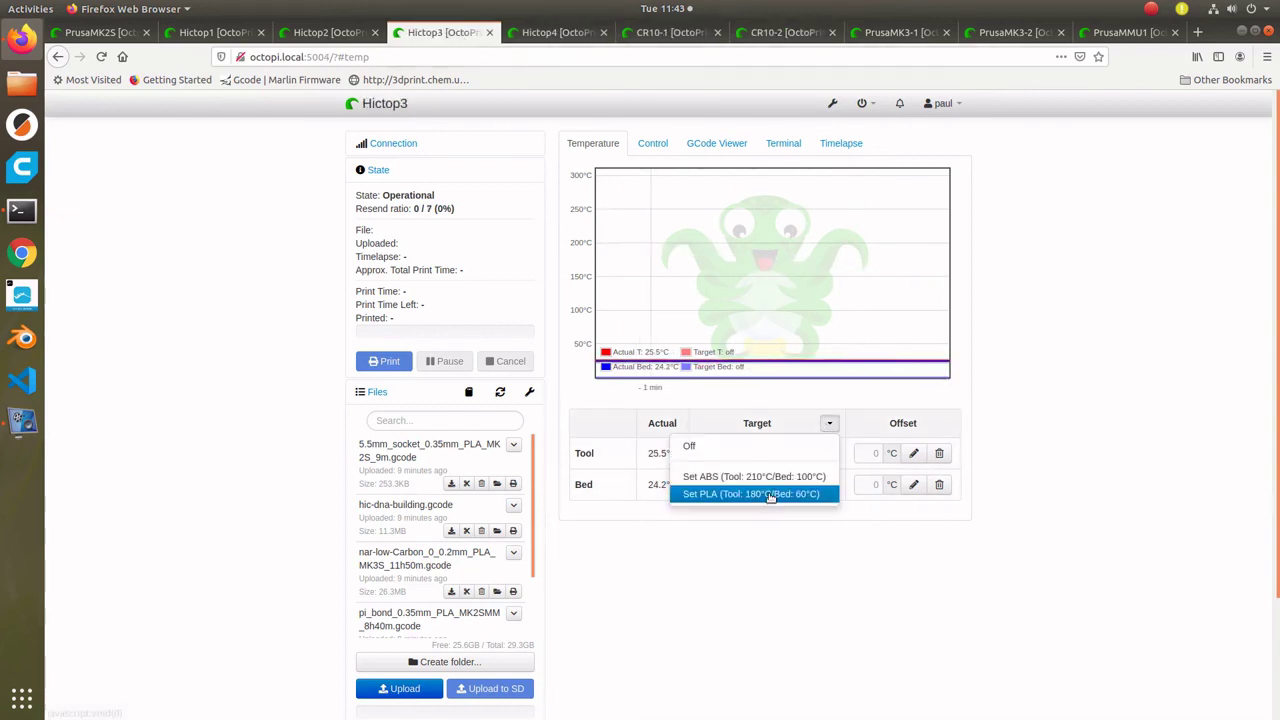
{"action": "left_click", "coordinate": [760, 494]}
{"action": "left_click", "coordinate": [330, 33]}
{"action": "left_click", "coordinate": [829, 423]}
{"action": "left_click", "coordinate": [760, 494]}
{"action": "left_click", "coordinate": [215, 33]}
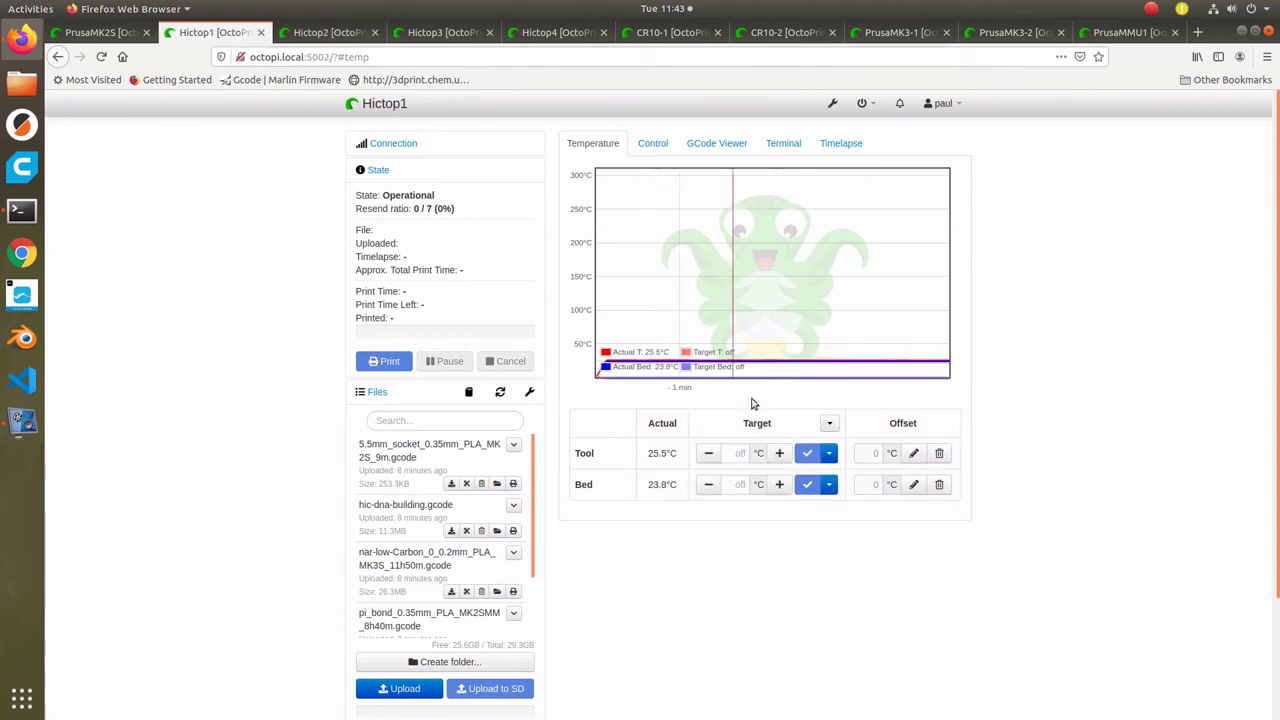
{"action": "left_click", "coordinate": [829, 423]}
{"action": "left_click", "coordinate": [760, 494]}
{"action": "left_click", "coordinate": [127, 33]}
{"action": "left_click", "coordinate": [829, 423]}
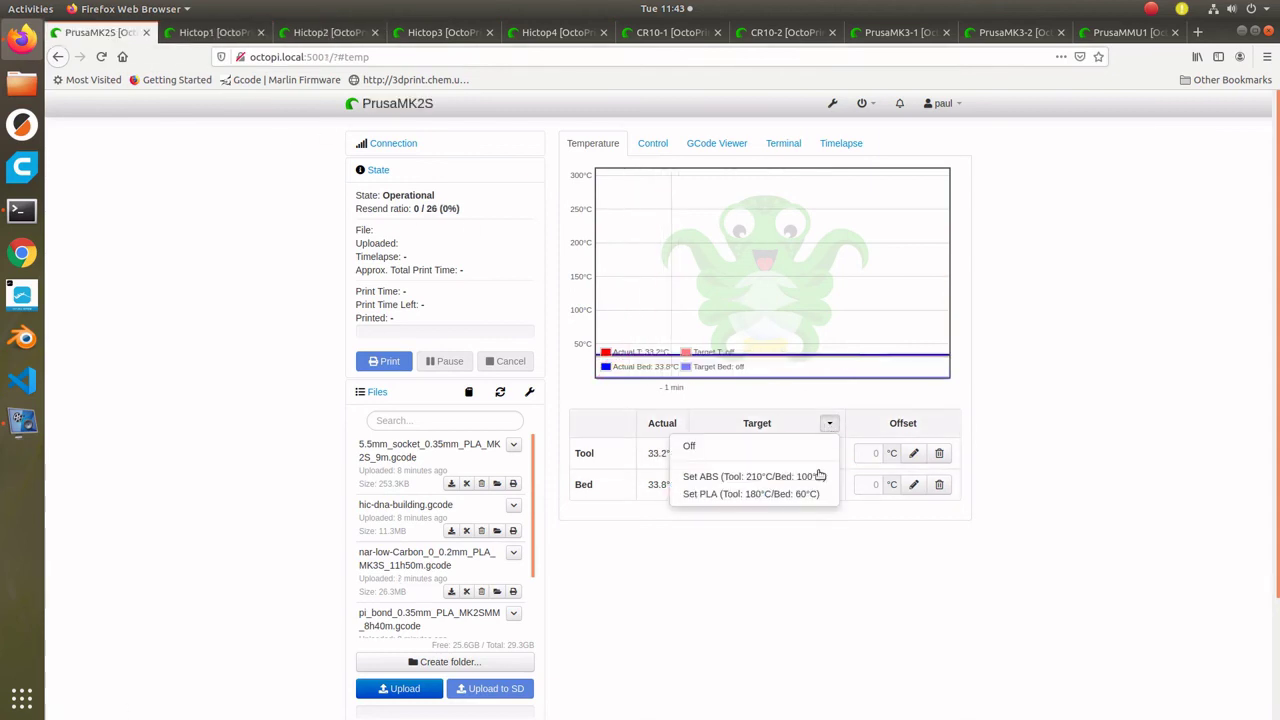
{"action": "left_click", "coordinate": [760, 494]}
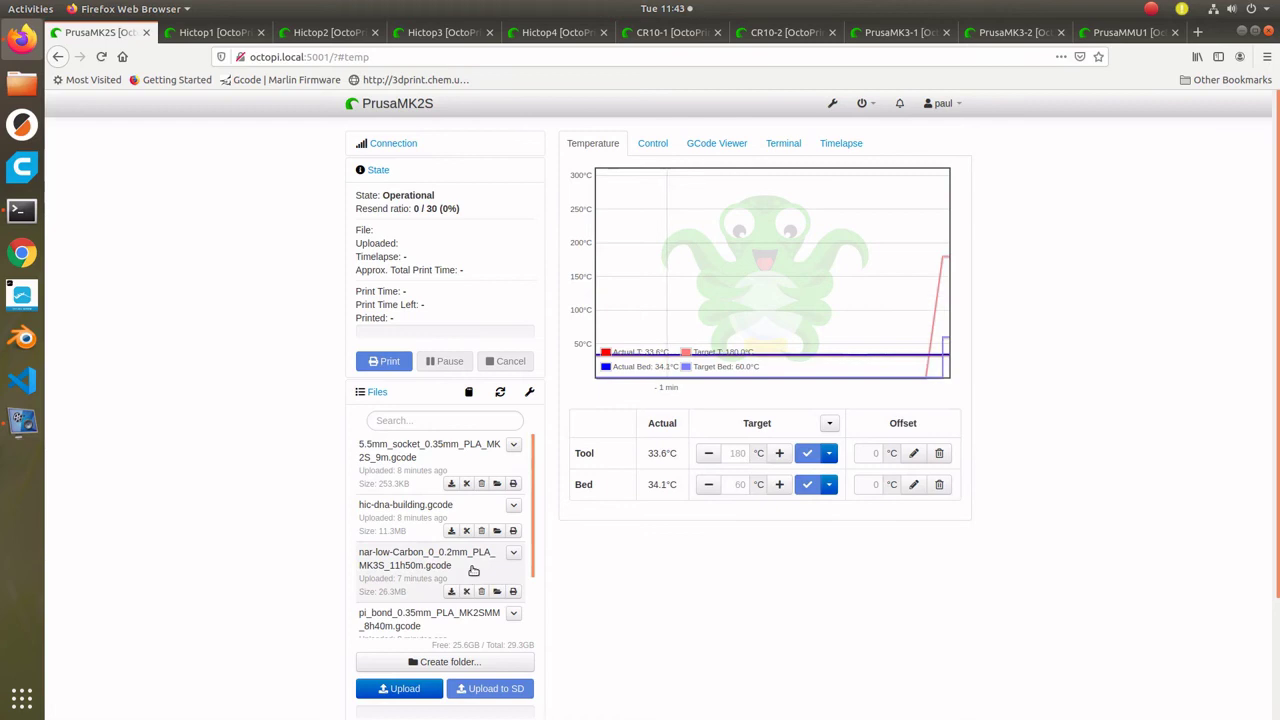
- Start the 5.5mm socket print on PrusaMK2S and hic-dna-building.gcode on Hictop1–4
{"action": "left_click", "coordinate": [515, 483]}
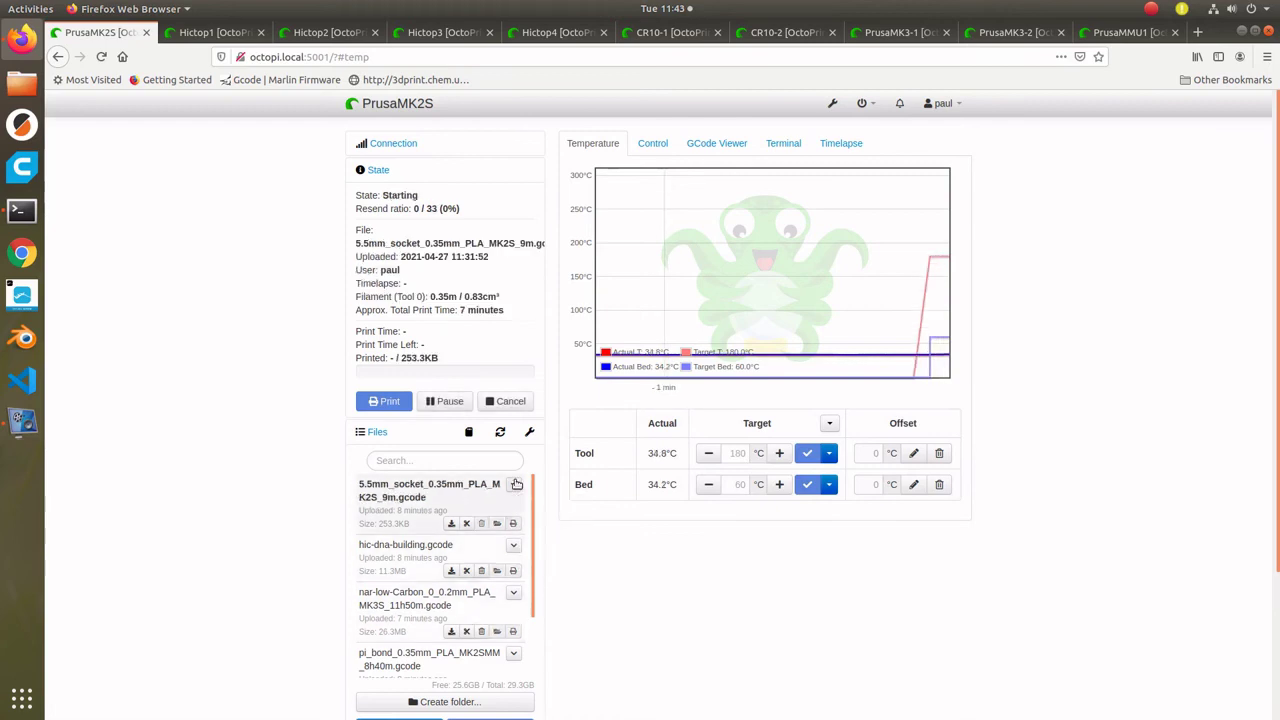
{"action": "left_click", "coordinate": [212, 33]}
{"action": "left_click", "coordinate": [513, 530]}
{"action": "left_click", "coordinate": [327, 33]}
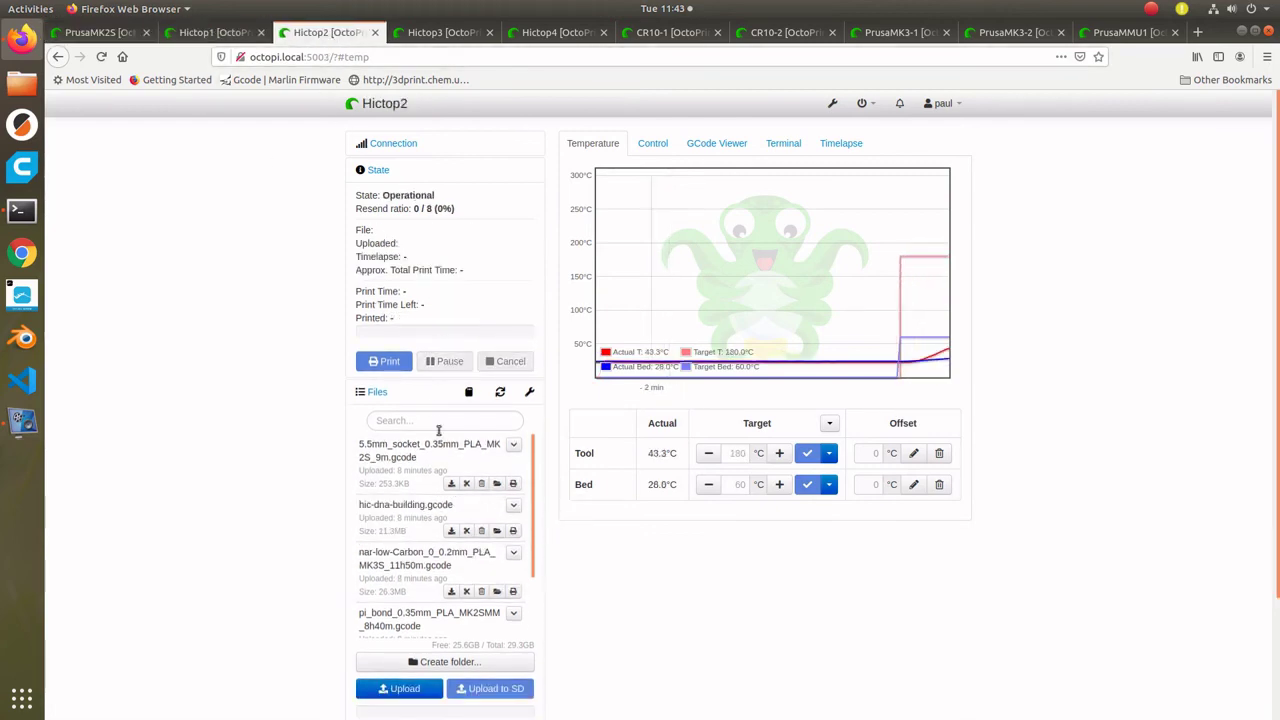
{"action": "left_click", "coordinate": [513, 530]}
{"action": "left_click", "coordinate": [440, 33]}
{"action": "left_click", "coordinate": [513, 530]}
{"action": "left_click", "coordinate": [543, 33]}
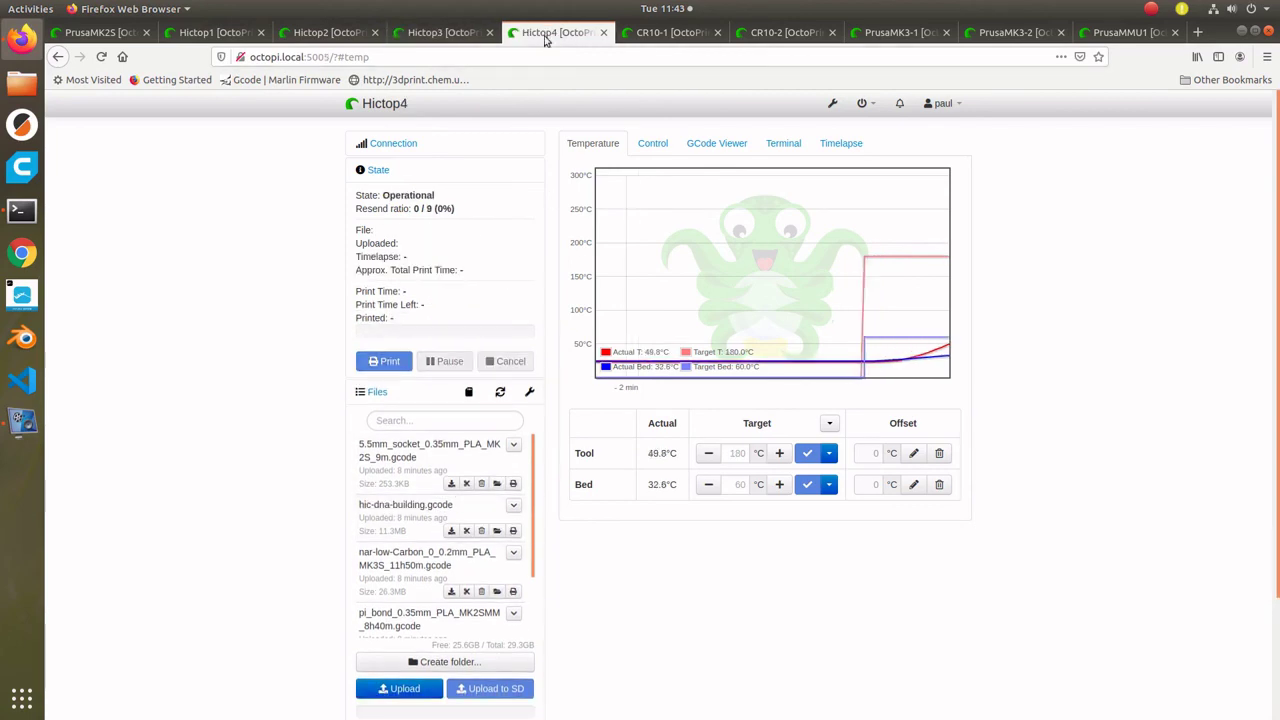
{"action": "left_click", "coordinate": [513, 530]}
- Print rna5-cr10.gcode on CR10-2, nar-low-Carbon on both MK3s, and pi_bond on PrusaMMU1
{"action": "left_click", "coordinate": [660, 36]}
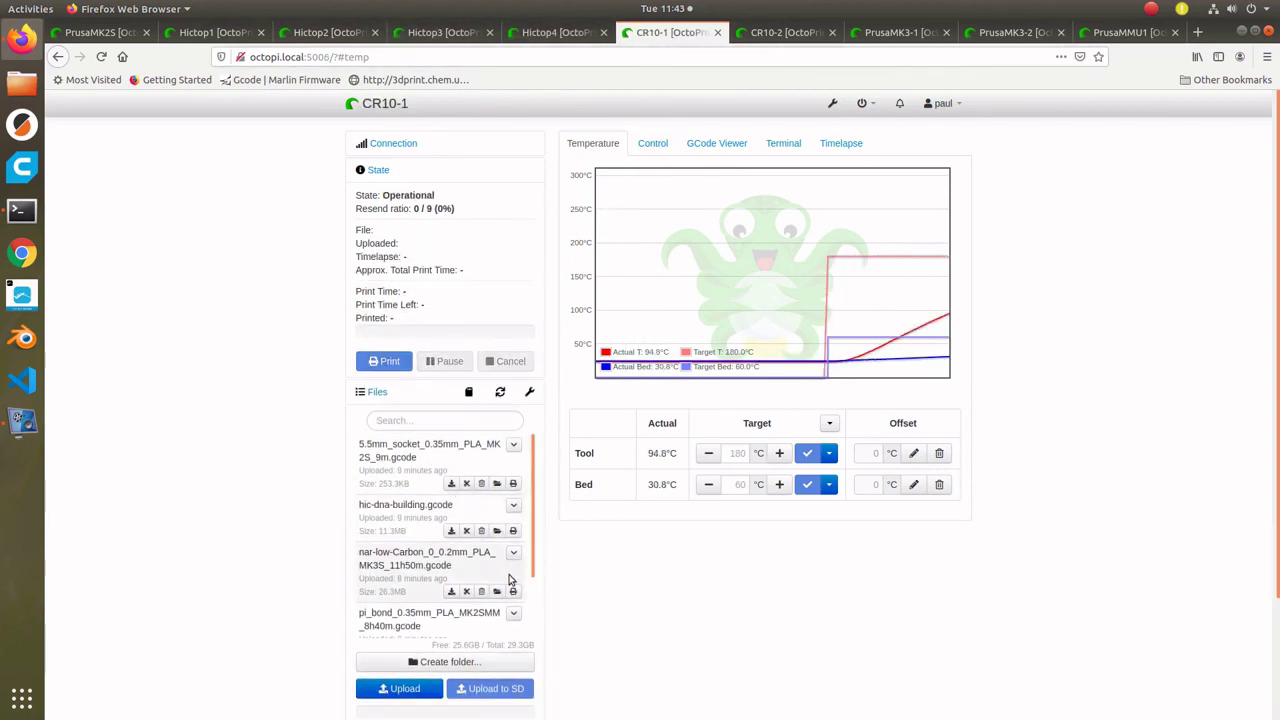
{"action": "scroll", "coordinate": [450, 560], "scroll_direction": "down", "scroll_amount": 2}
{"action": "left_click", "coordinate": [785, 33]}
{"action": "scroll", "coordinate": [499, 503], "scroll_direction": "down", "scroll_amount": 3}
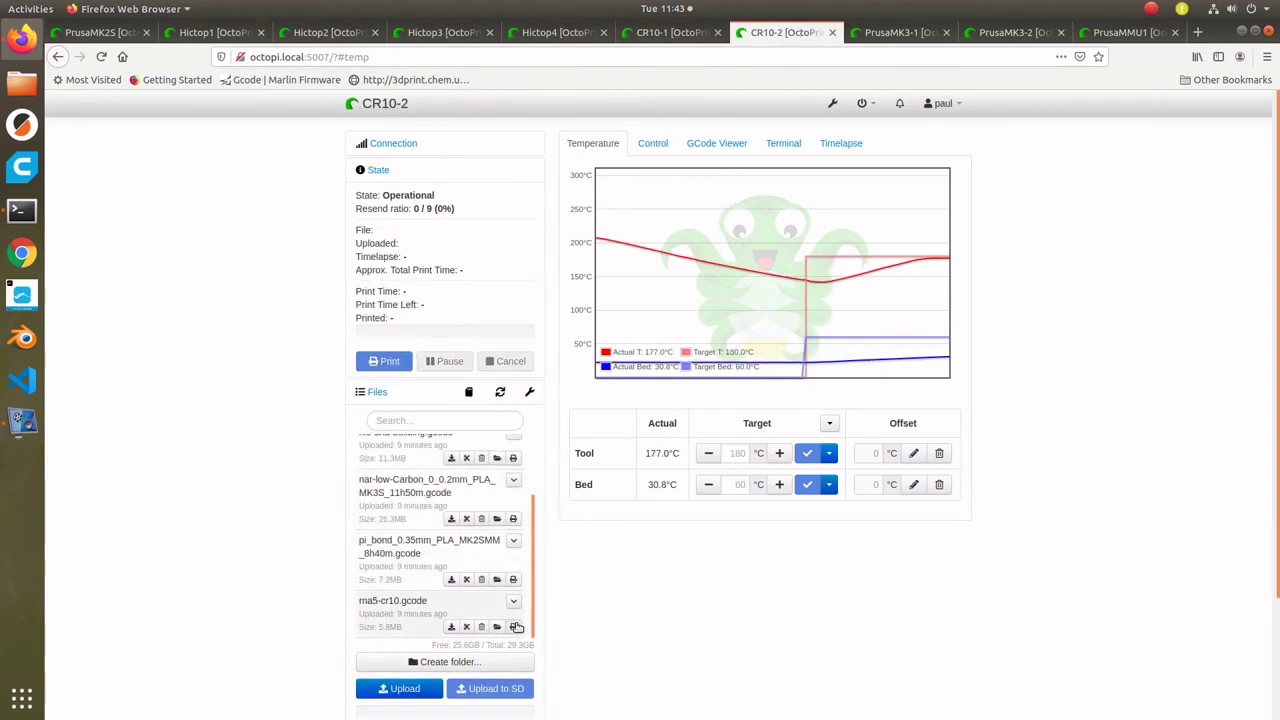
{"action": "left_click", "coordinate": [513, 624]}
{"action": "left_click", "coordinate": [897, 33]}
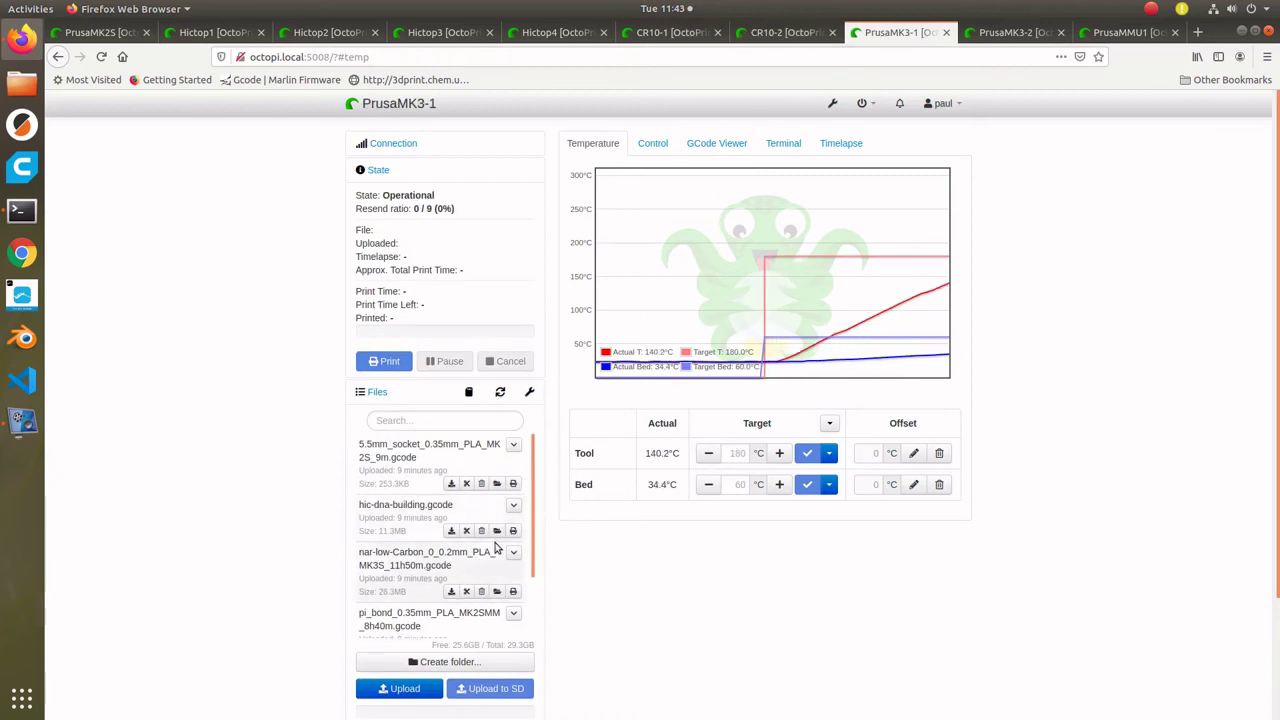
{"action": "left_click", "coordinate": [513, 591]}
{"action": "left_click", "coordinate": [1010, 33]}
{"action": "left_click", "coordinate": [513, 591]}
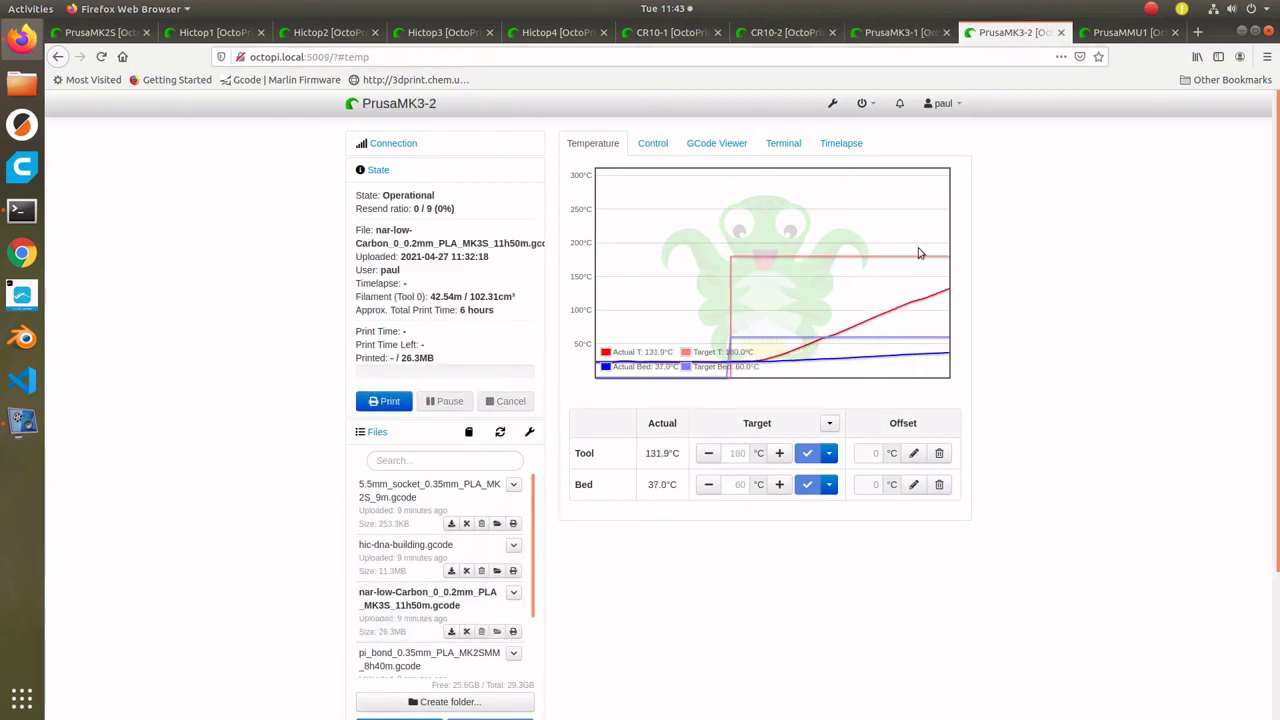
{"action": "left_click", "coordinate": [1125, 33]}
{"action": "left_click", "coordinate": [513, 579]}
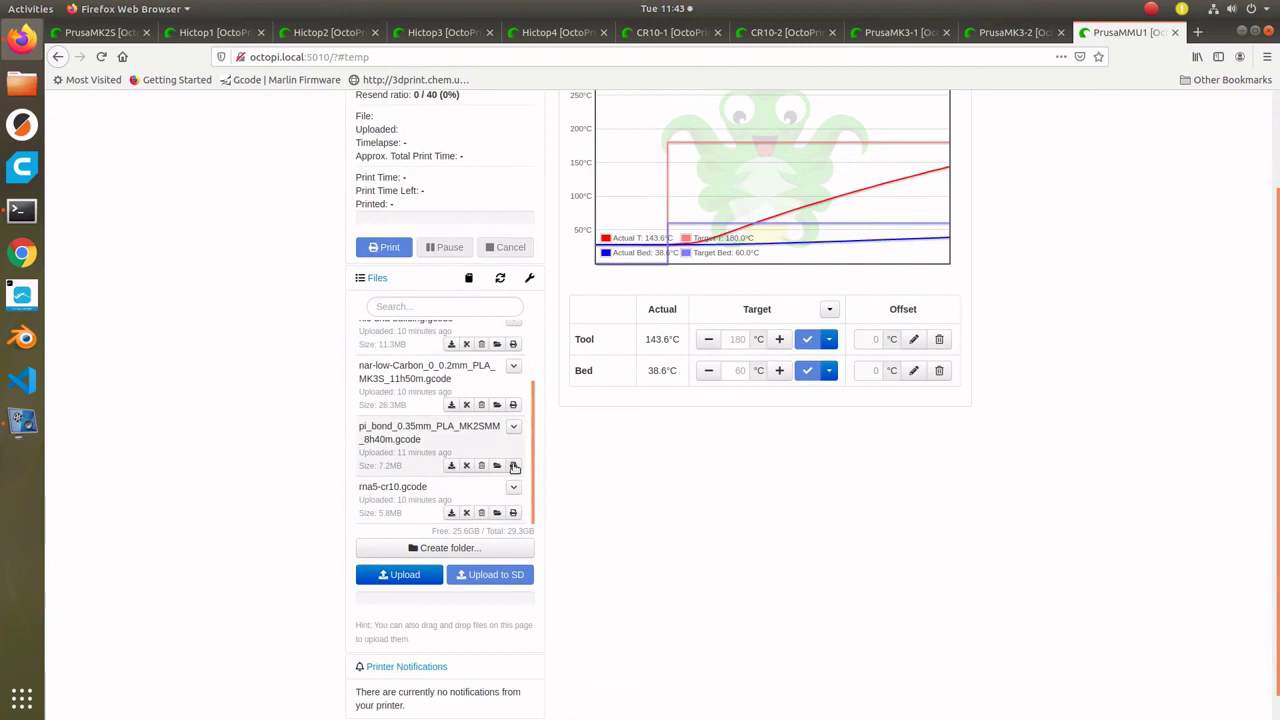